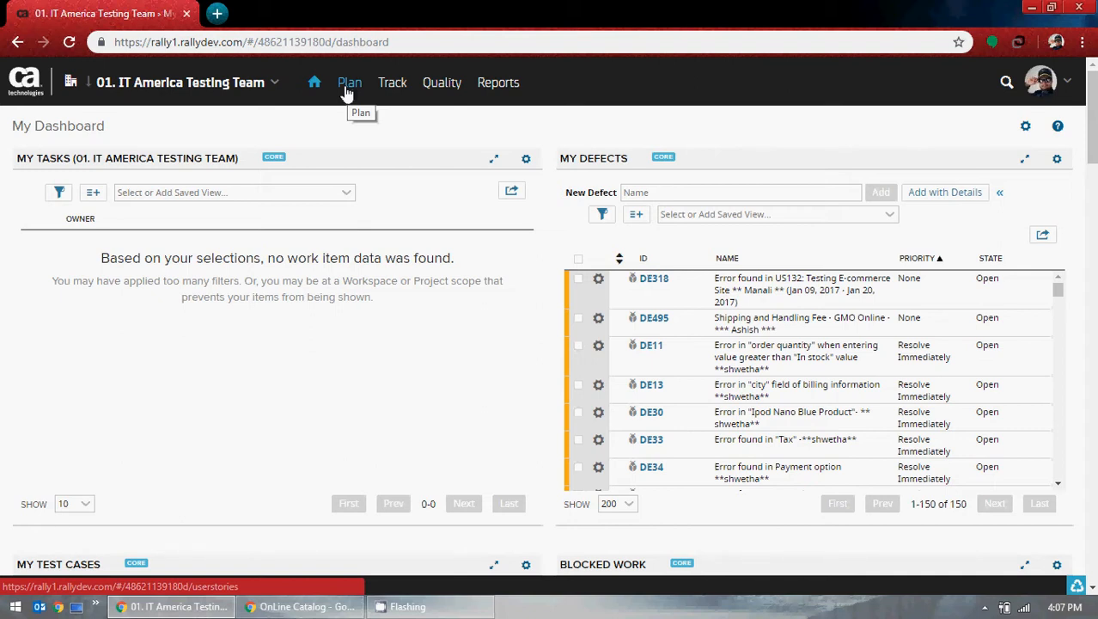
Open the GMO OnLine Udemy [Development and Testing] user story, US198, from the team's user stories list.
left_click(348, 89)
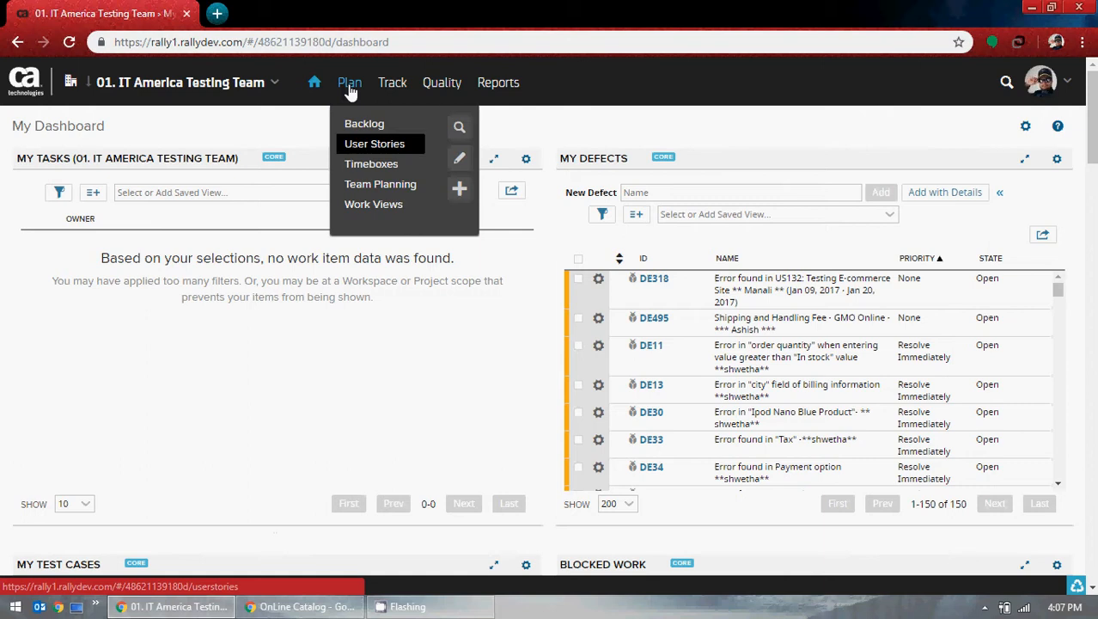
left_click(388, 143)
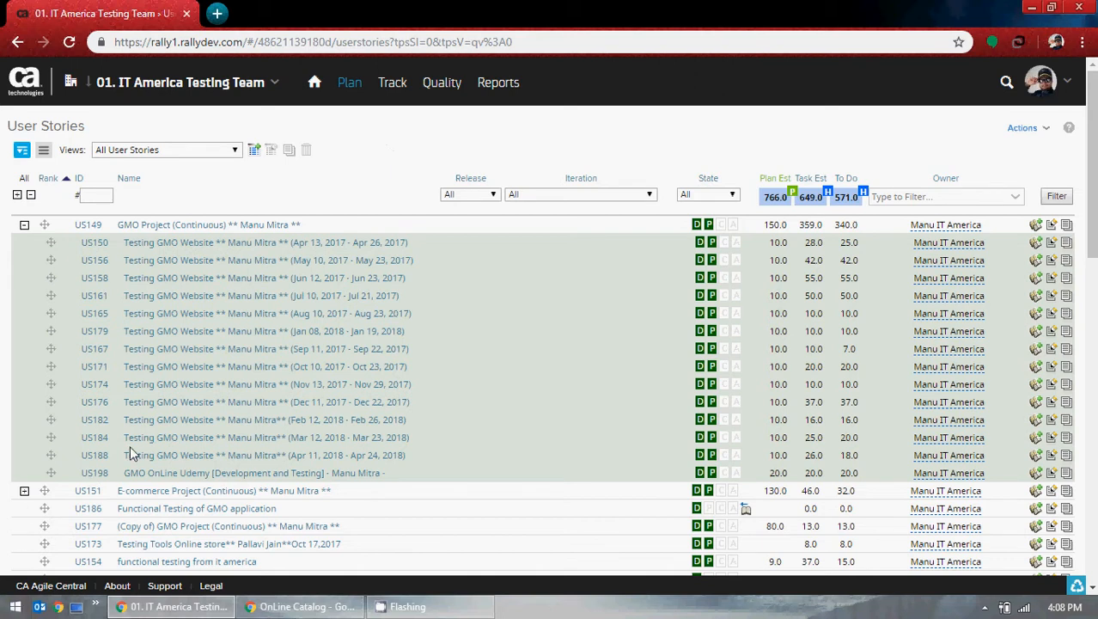
left_click(176, 472)
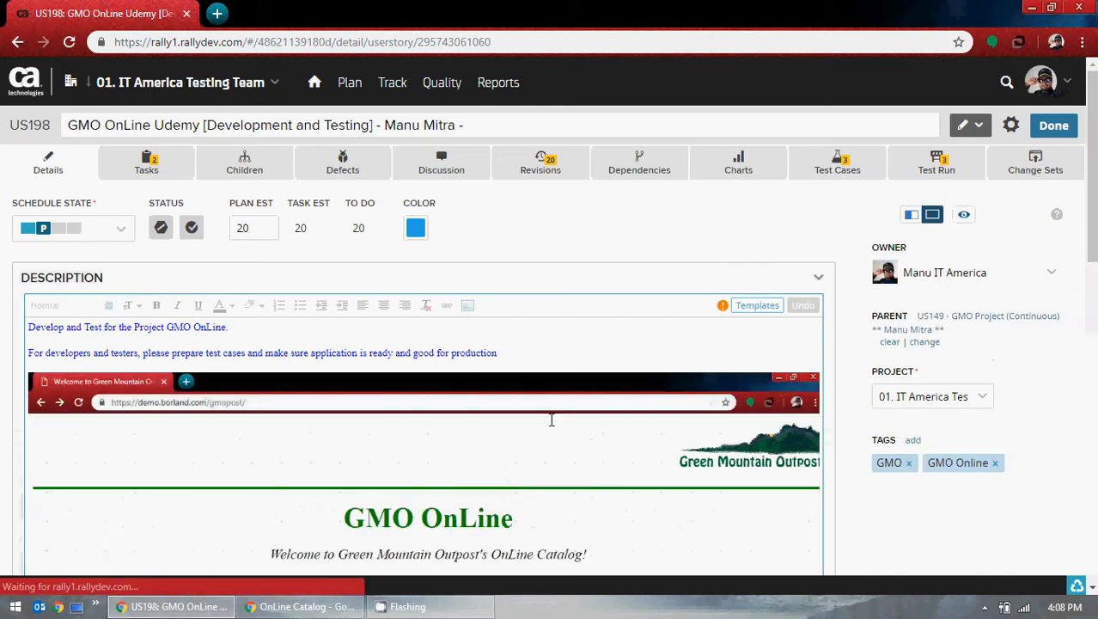
Go through the story's tasks to its test cases and start a new result for Chrome Browser test case TC387 in a maximized window.
left_click(146, 164)
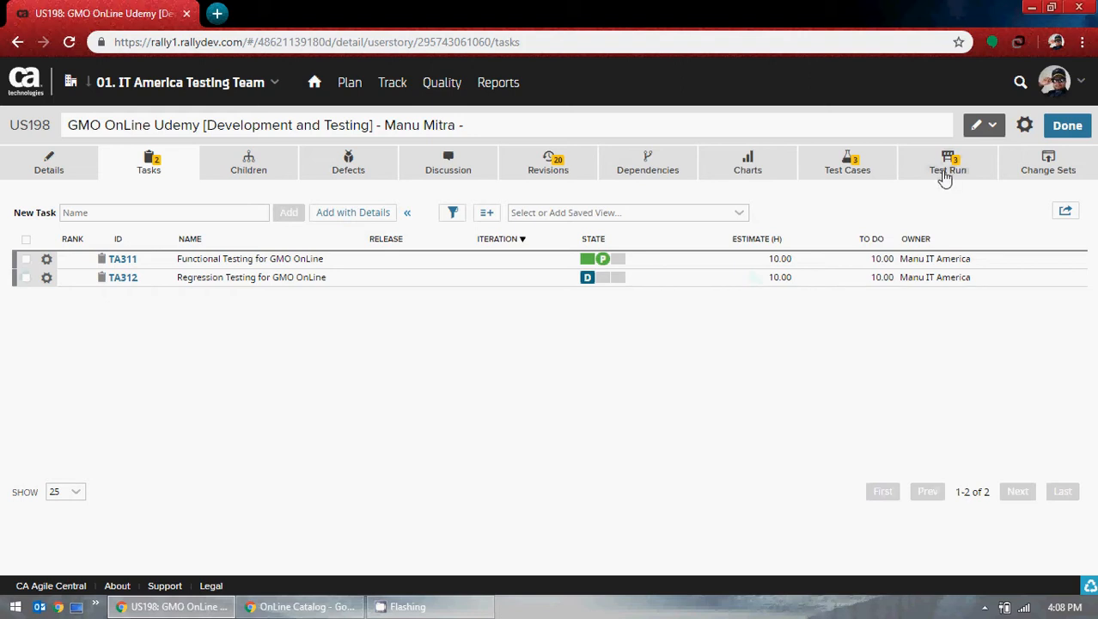
left_click(845, 161)
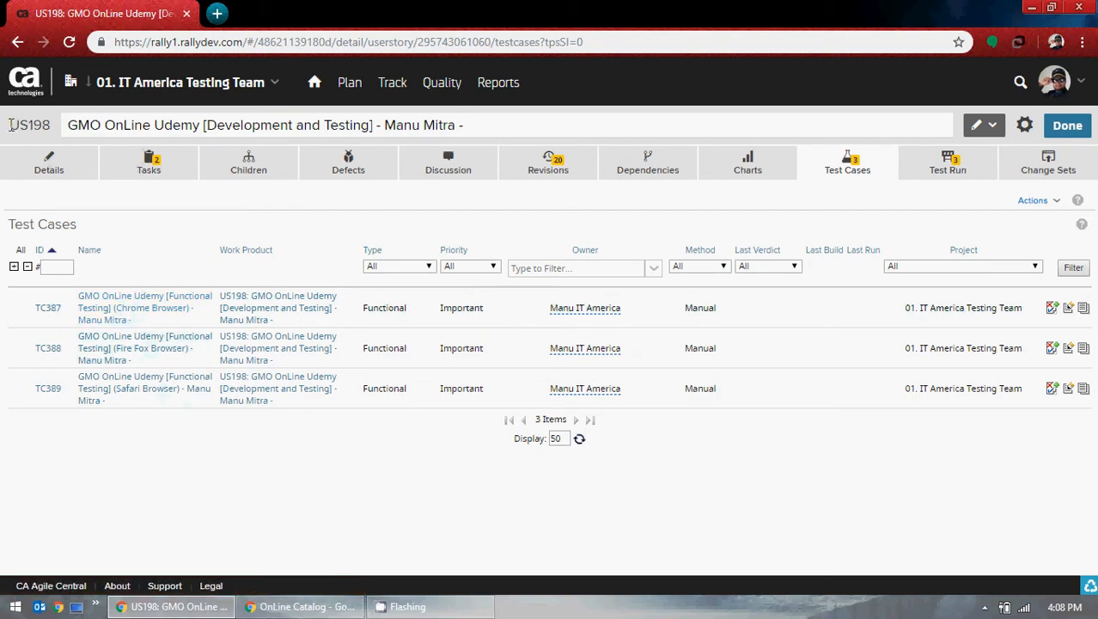
left_click_drag(10, 125, 52, 125)
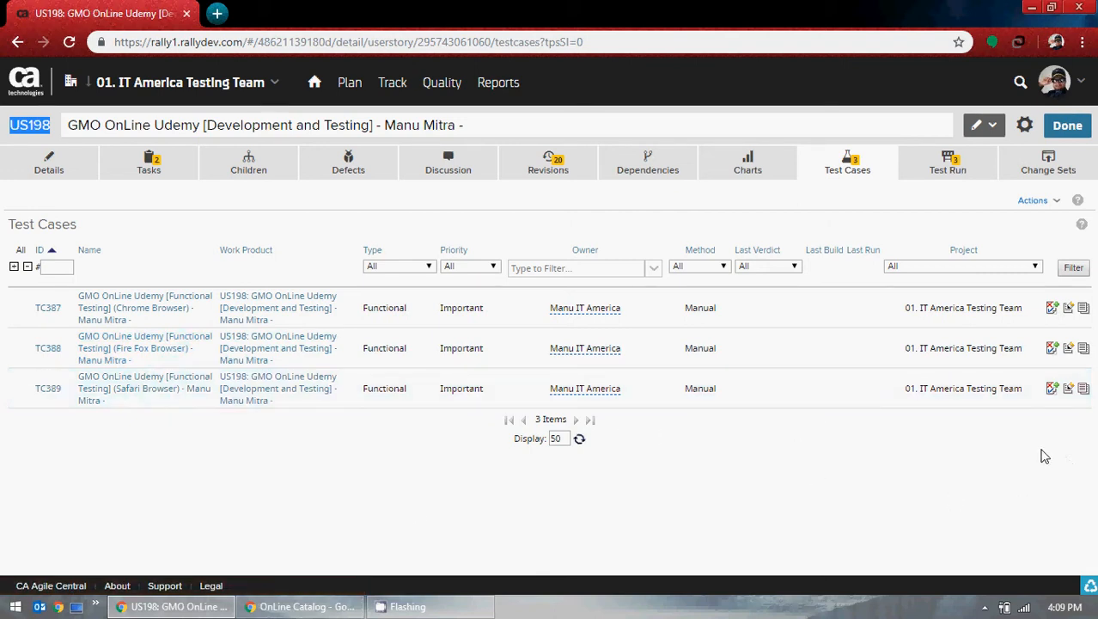
left_click(1054, 310)
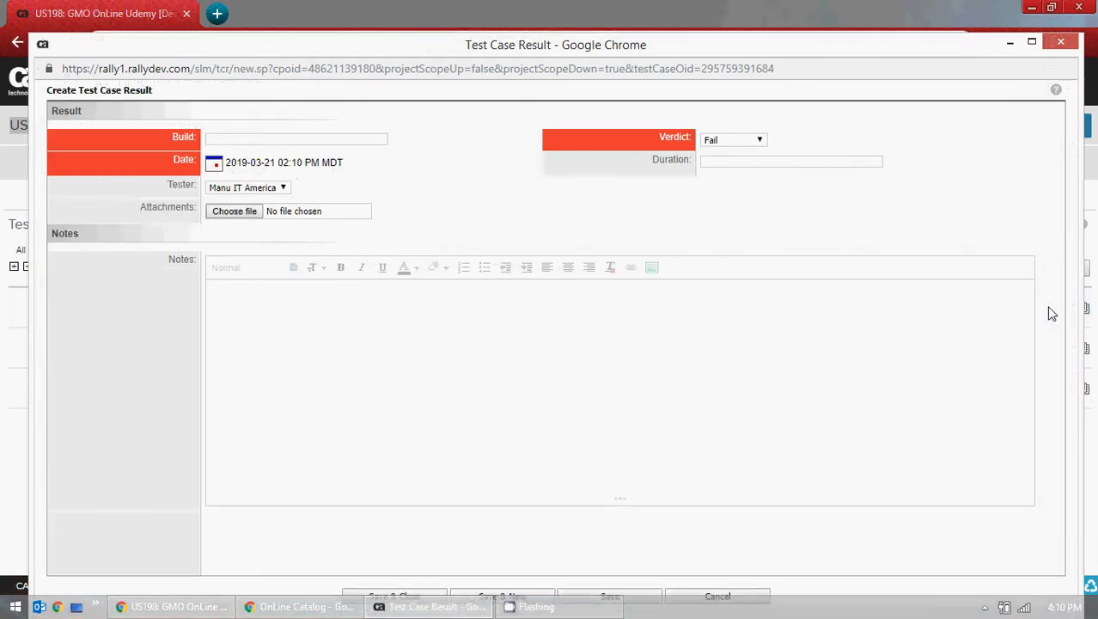
left_click(1032, 43)
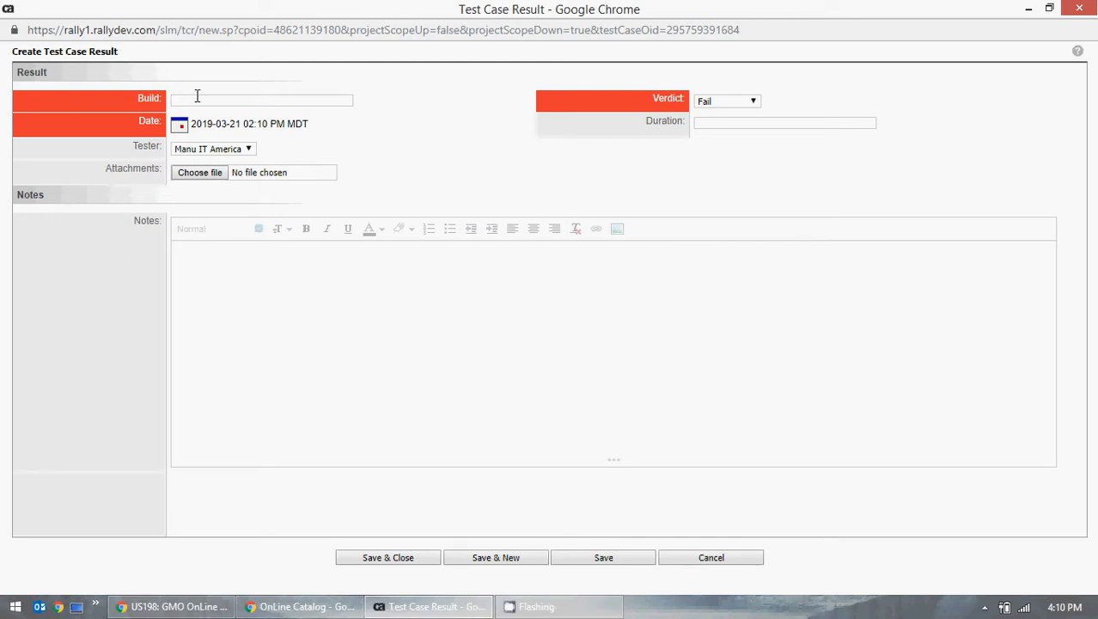
Check the system date and set the test result's build to 03212019.
left_click(1057, 610)
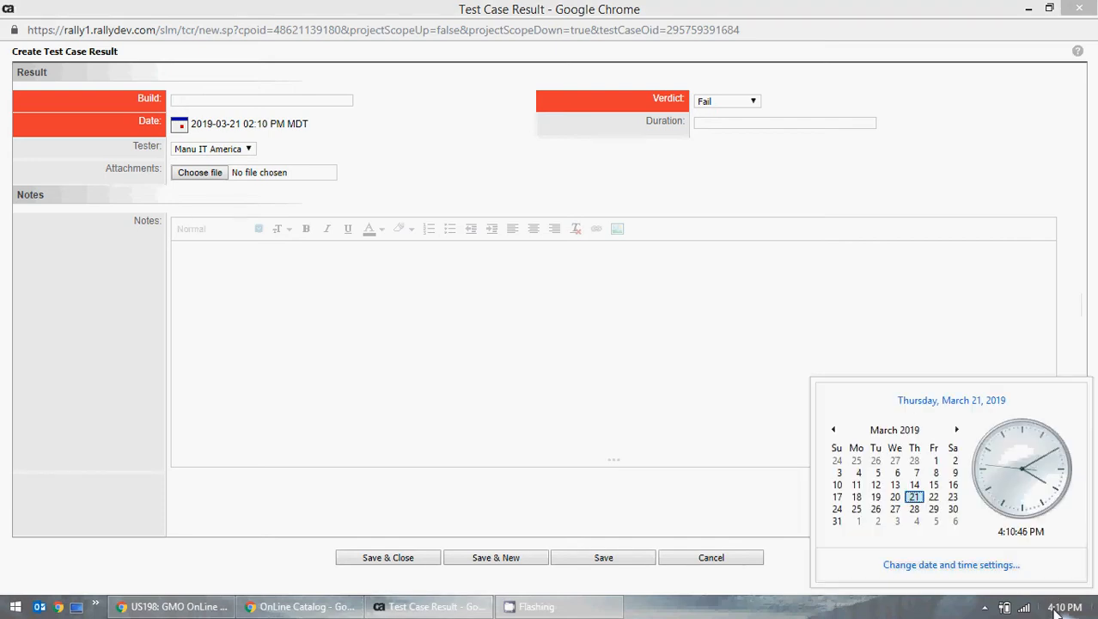
left_click(1057, 610)
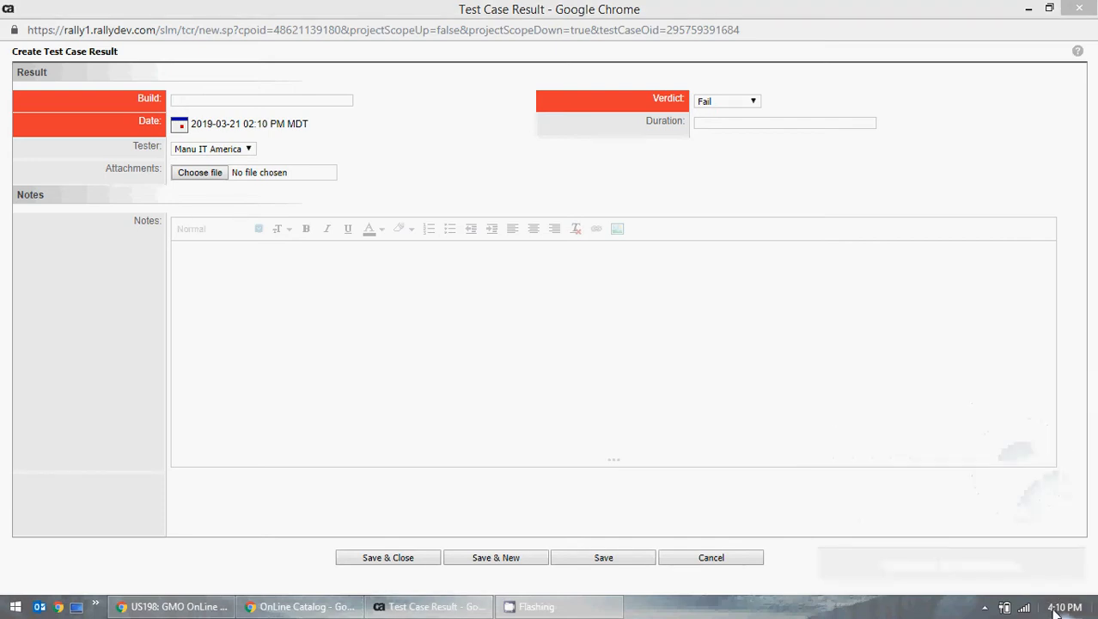
left_click(175, 101)
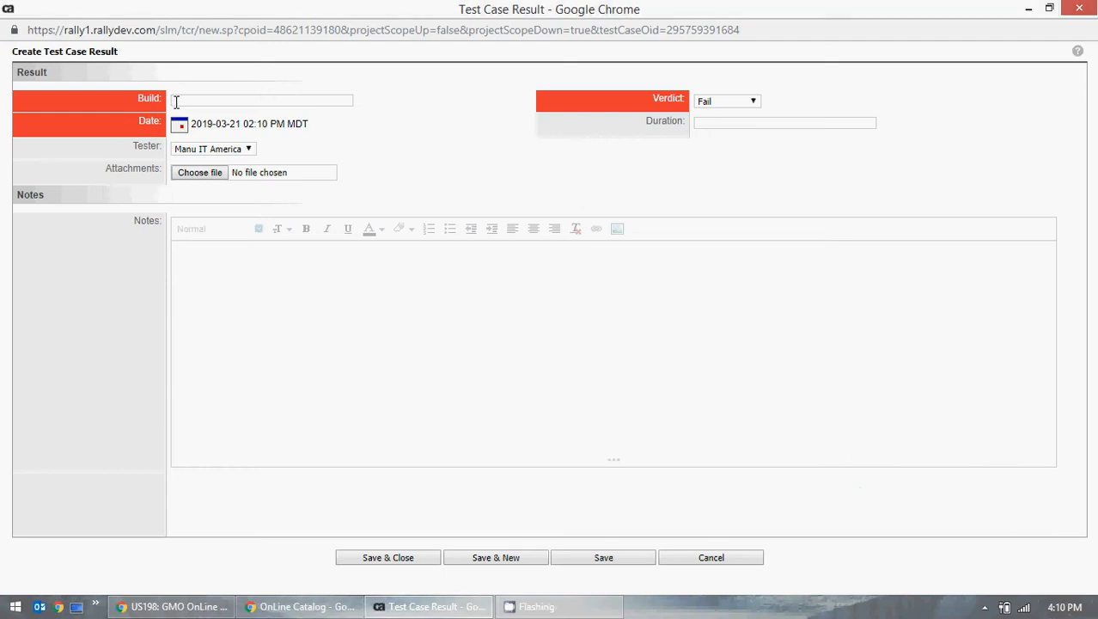
type("03")
left_click(1064, 608)
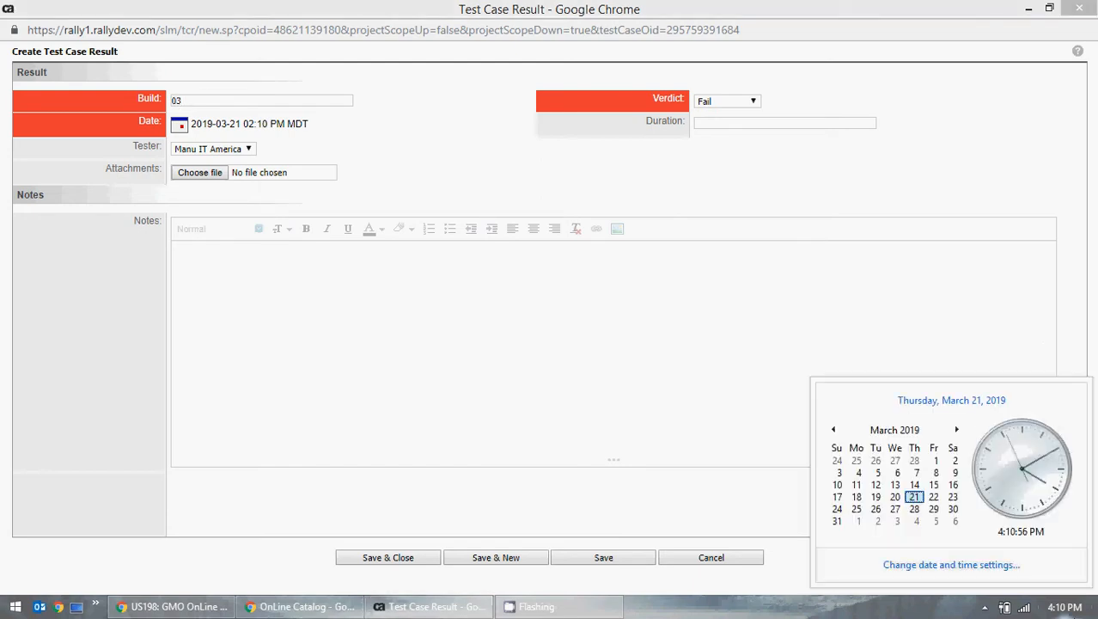
left_click(1065, 610)
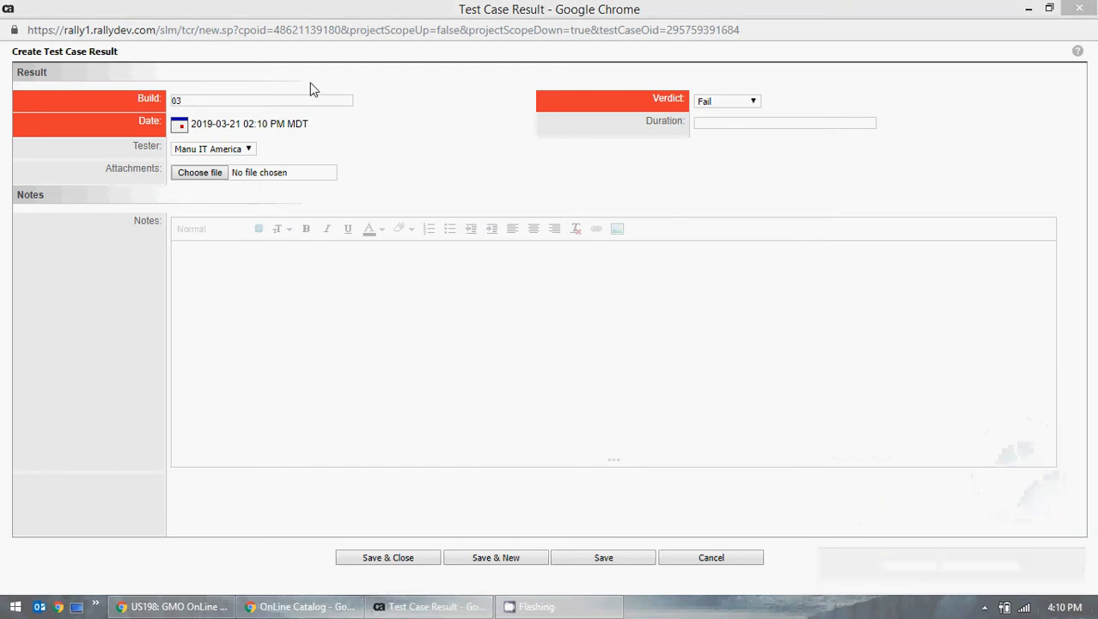
left_click(242, 94)
type("21")
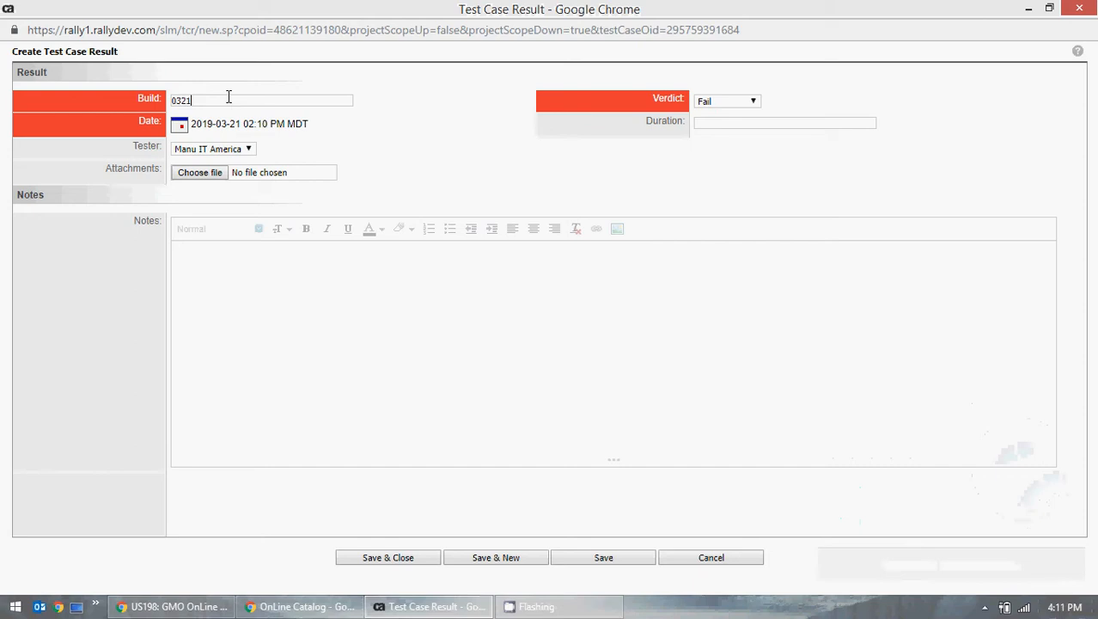
type("2019")
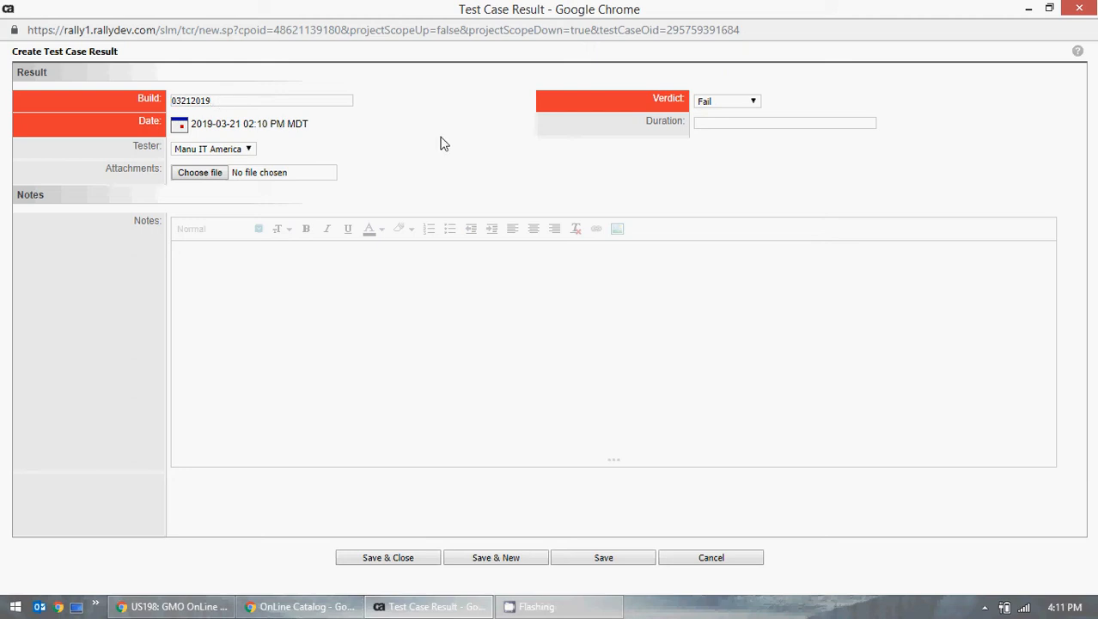
Set the test result's verdict to Pass and keep the preselected tester.
left_click(718, 104)
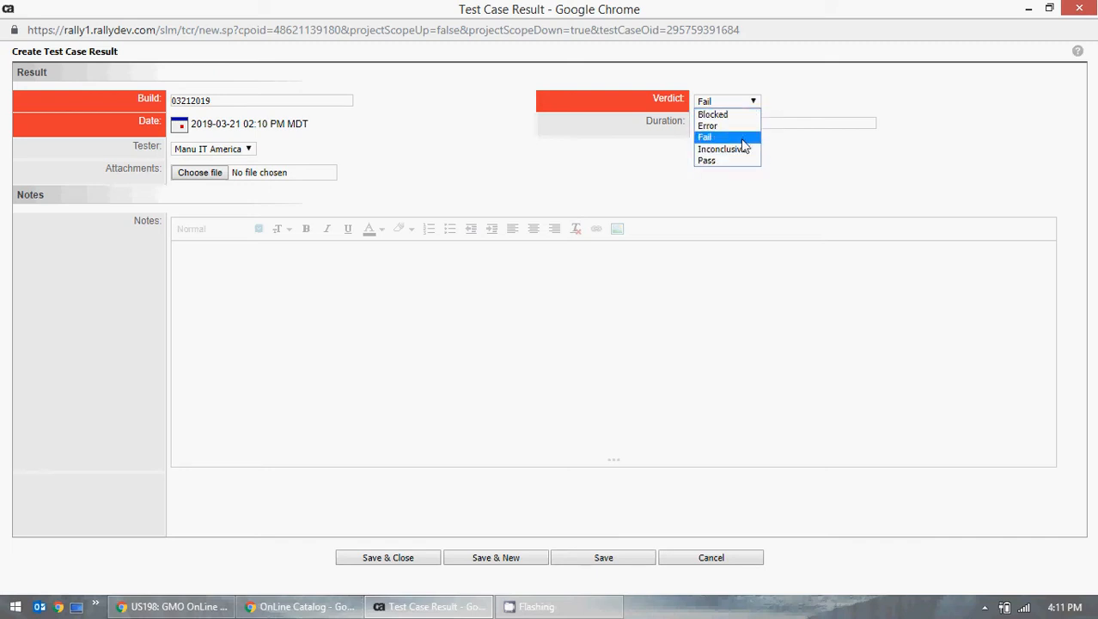
key("Up")
left_click(725, 164)
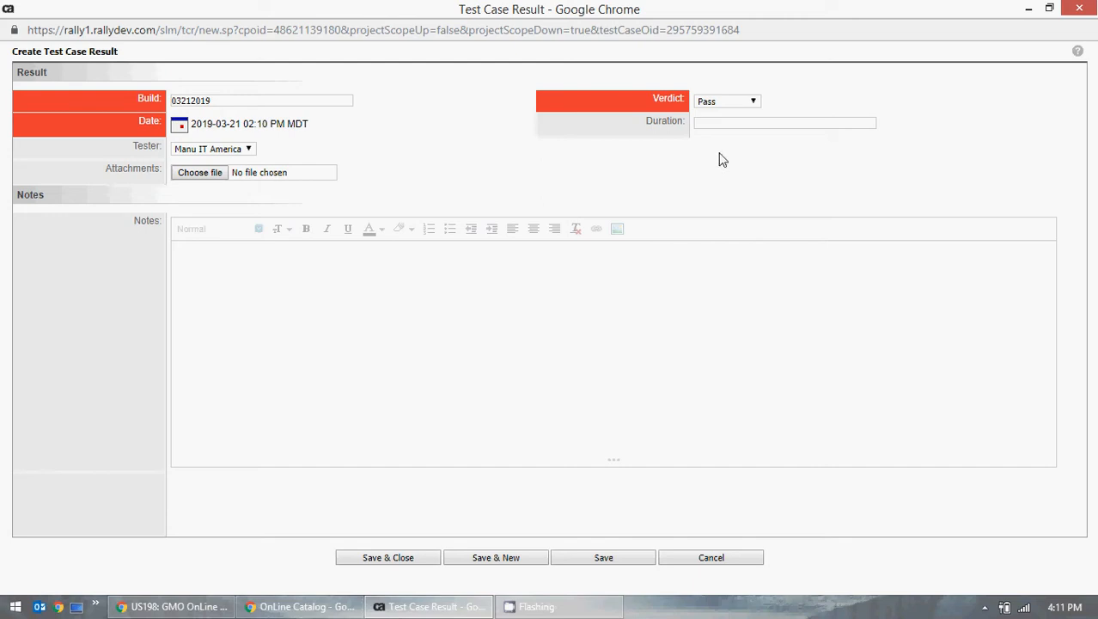
left_click(733, 101)
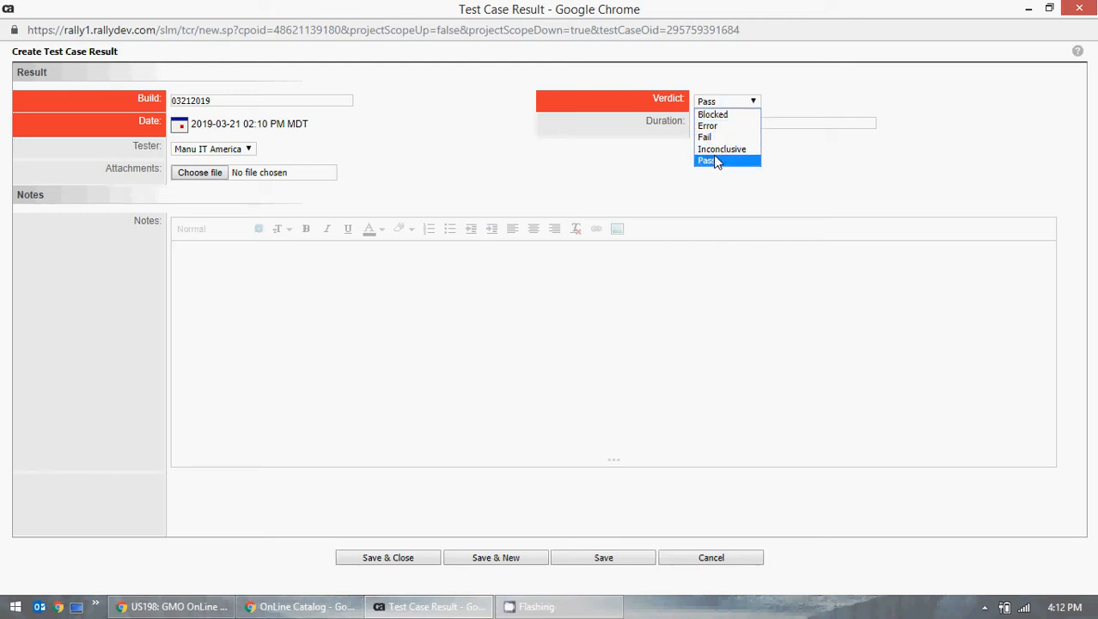
left_click(715, 162)
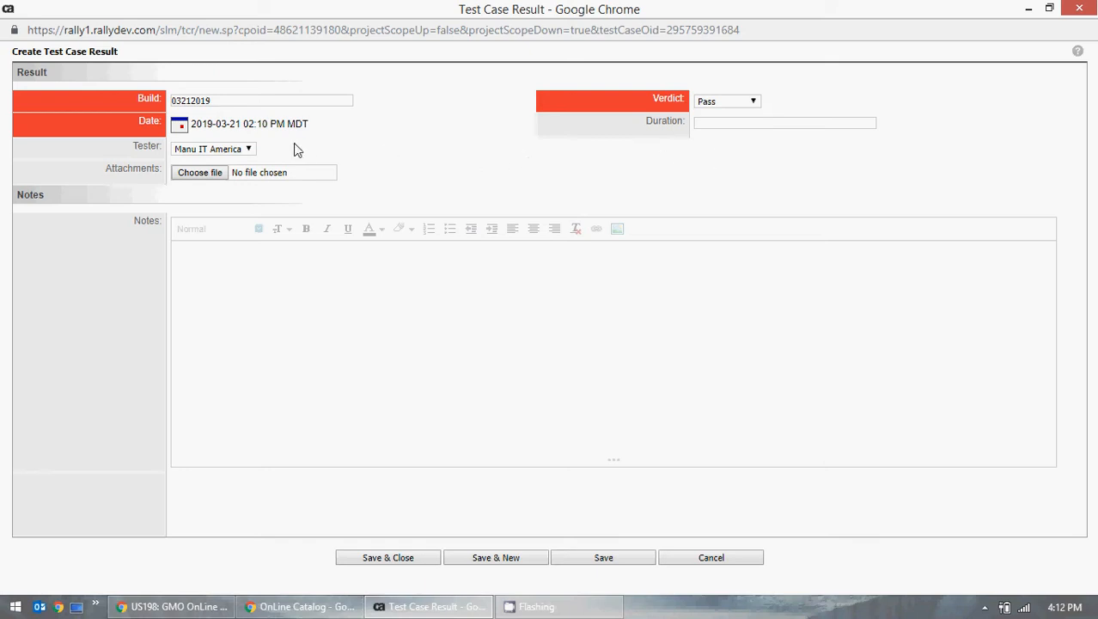
left_click(246, 151)
left_click(247, 153)
Enter the note "Successfully executed Functional Test Case for Chrome Browser." with its spelling corrected.
left_click(311, 289)
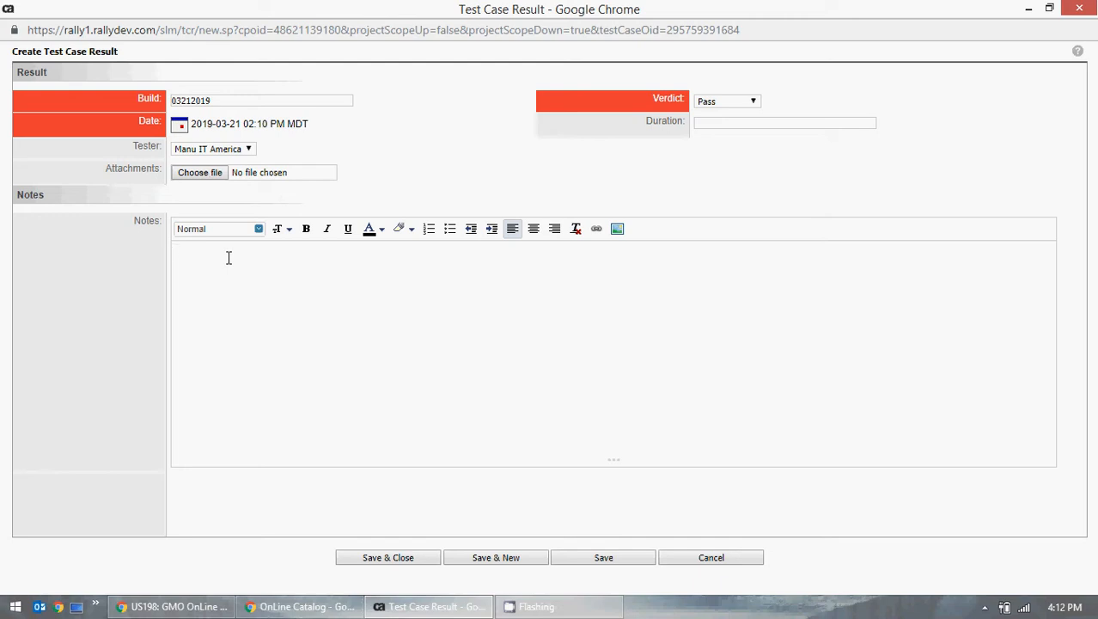
type("Sucessfully")
right_click(219, 252)
left_click(258, 268)
type("executed Test Case")
left_click(271, 250)
type("Functional")
left_click(385, 257)
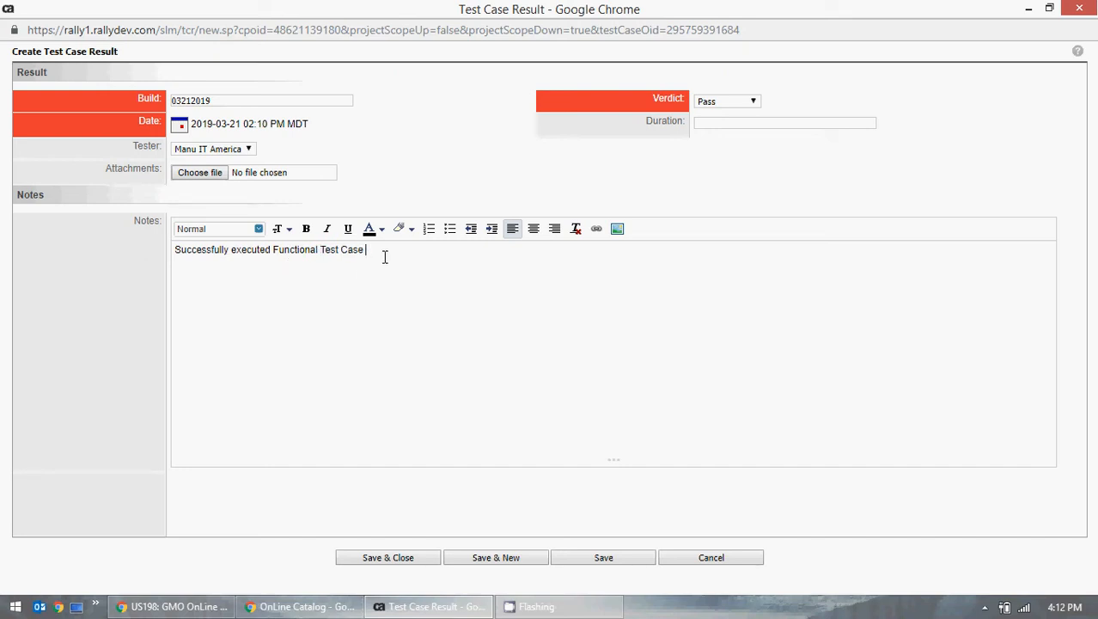
type("for Chrome Browser.")
Format the whole note in the serif font at a larger size with blue text, keeping its closing period.
left_click_drag(479, 255, 175, 252)
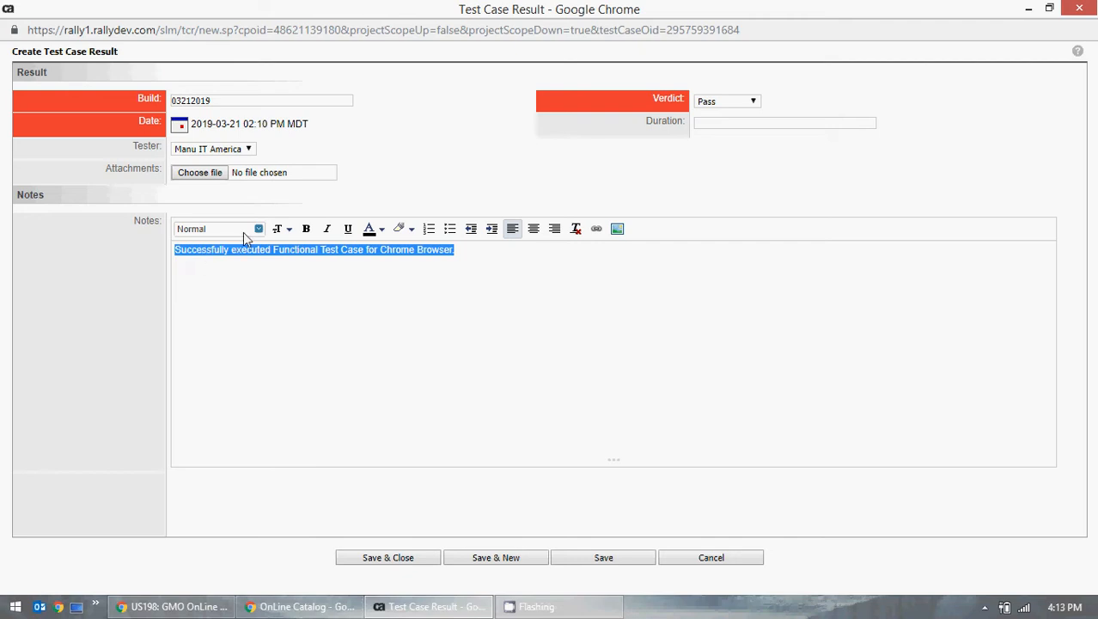
left_click(243, 232)
left_click(227, 260)
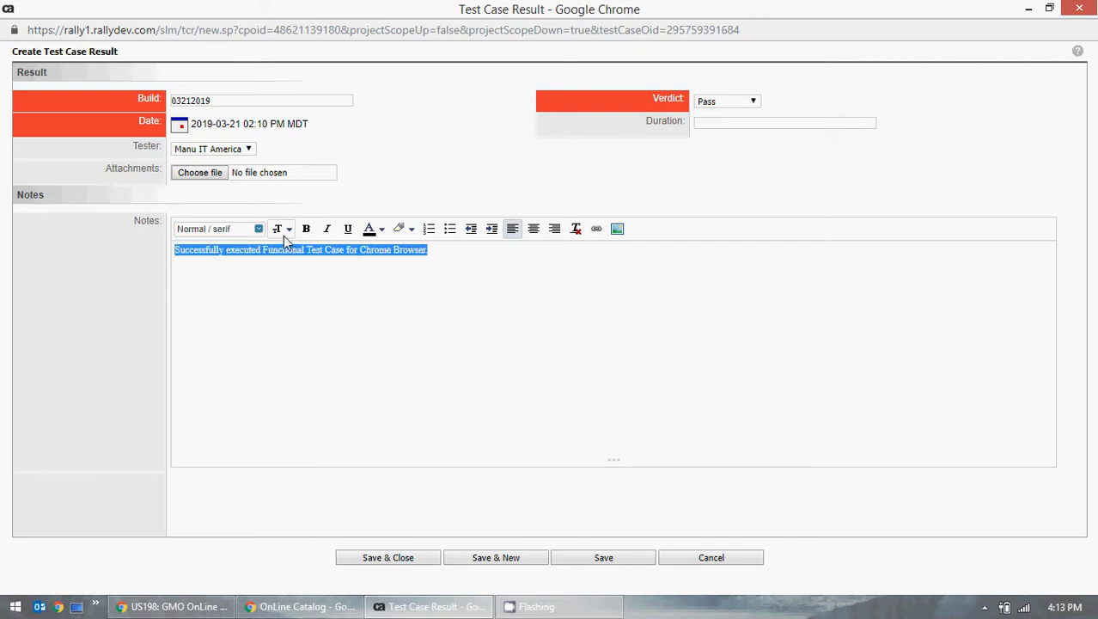
left_click(283, 232)
left_click(294, 275)
left_click(380, 230)
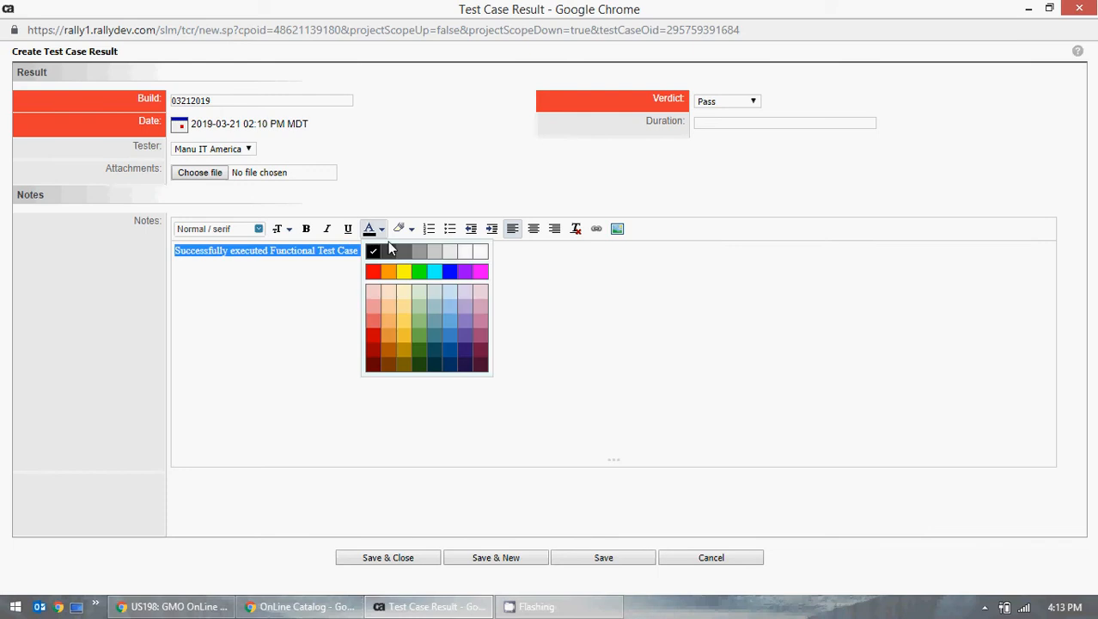
left_click(450, 273)
left_click(480, 249)
type(".")
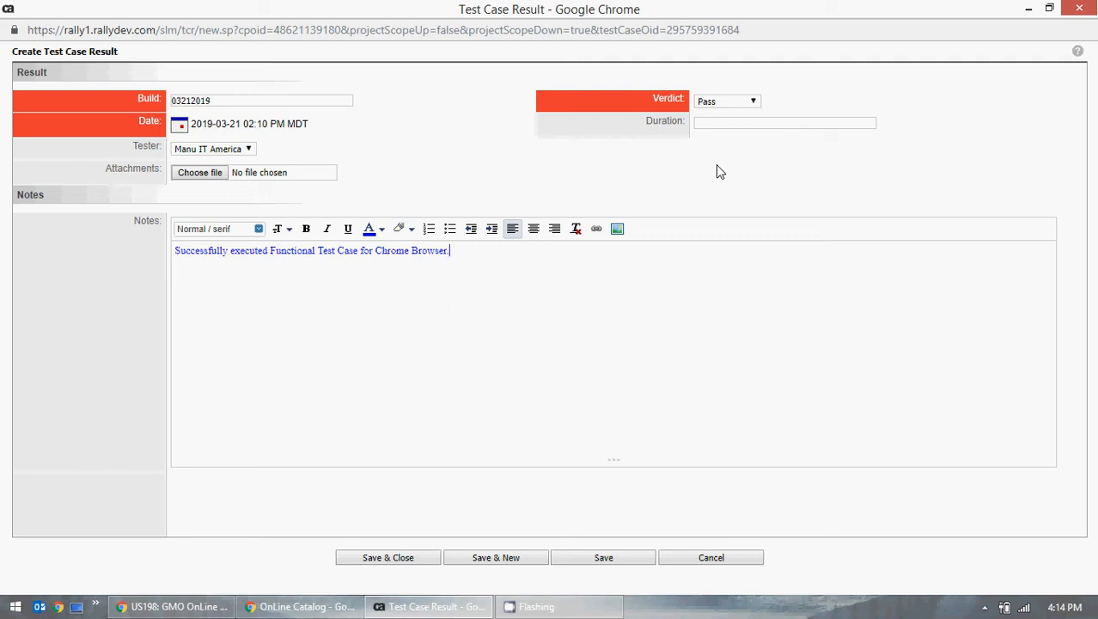
Set the test result's duration to 10 and minimize the open browser windows to reach the desktop.
left_click(717, 123)
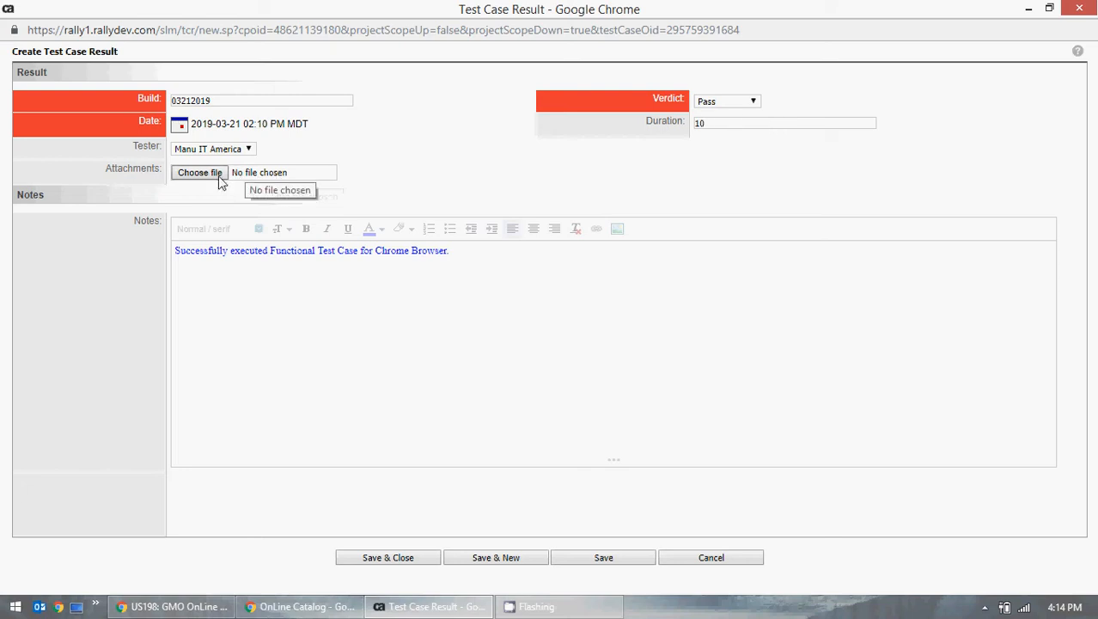
left_click(1028, 16)
left_click(1028, 9)
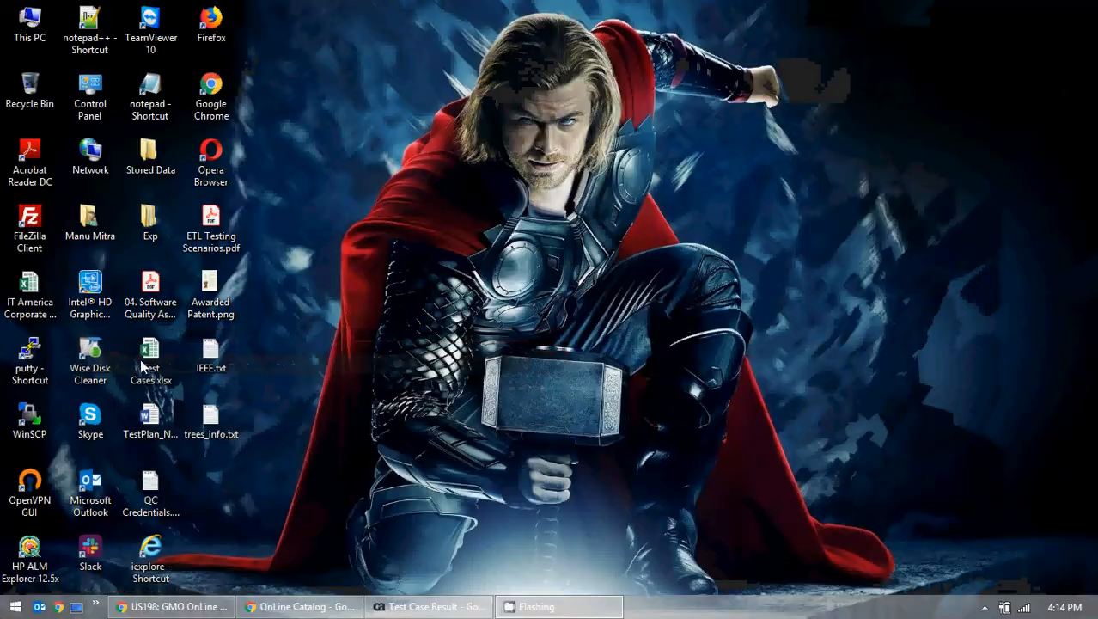
Search for and launch Paint with an untitled canvas, and minimize it.
key("super")
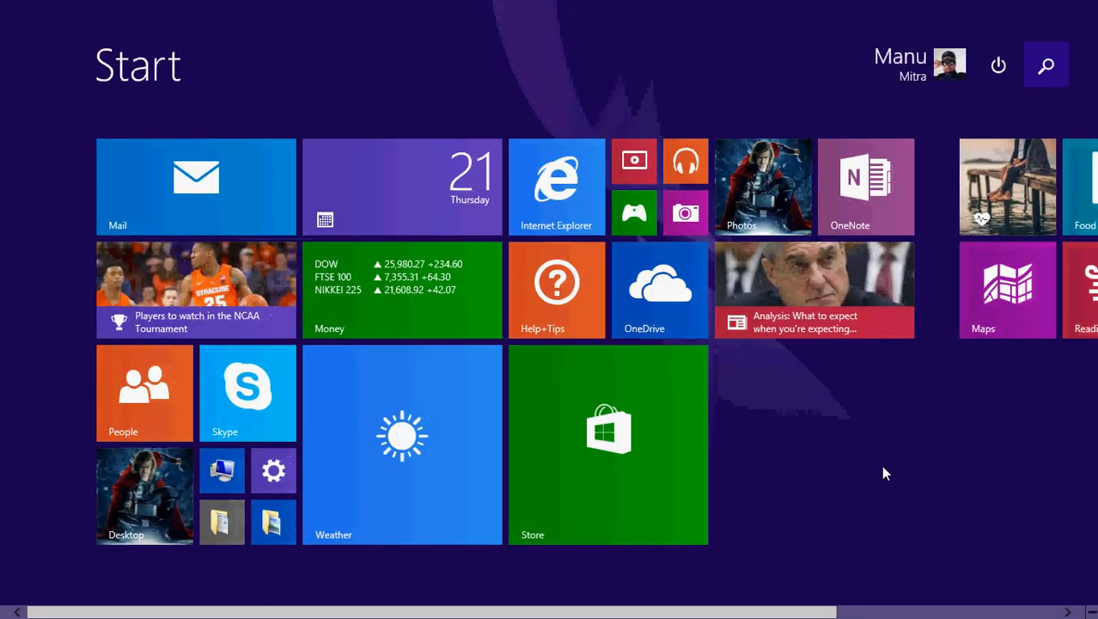
key("super+s")
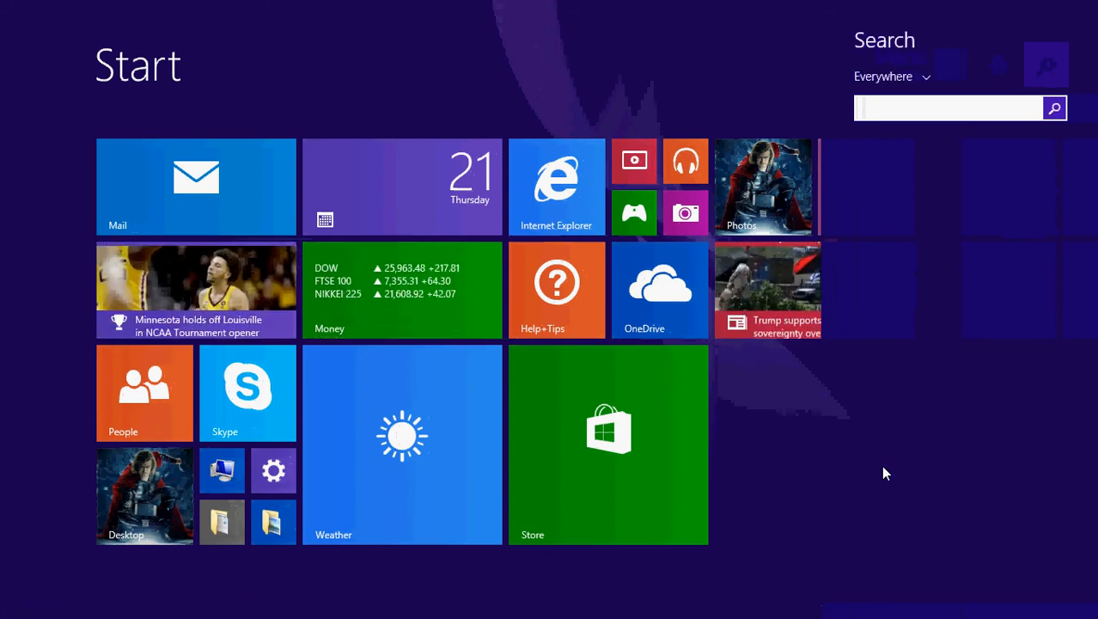
key("Escape")
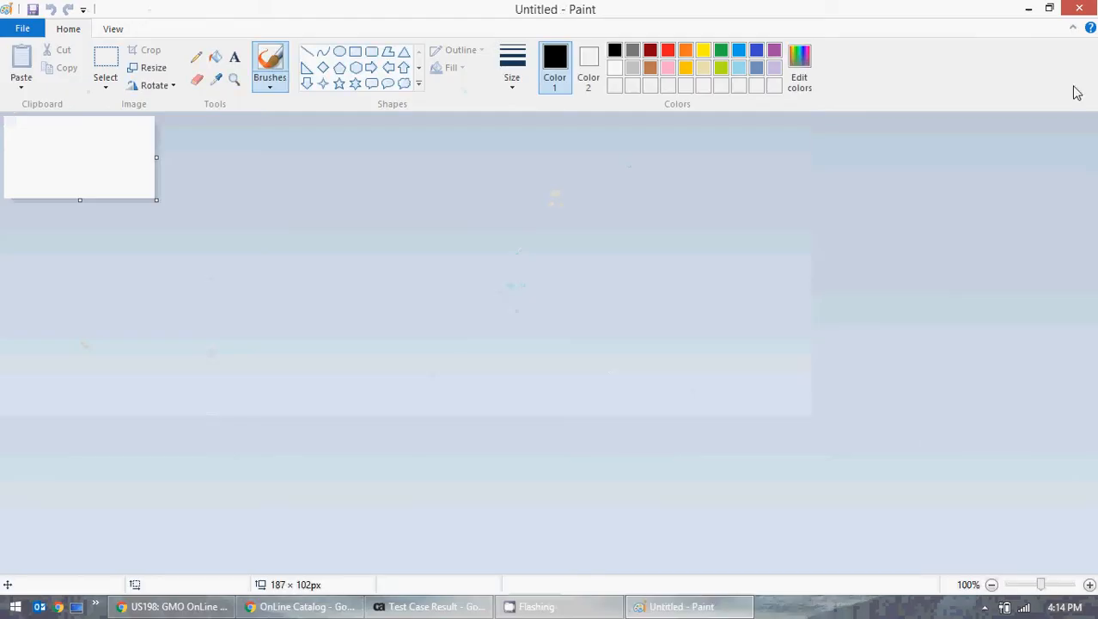
left_click(1028, 9)
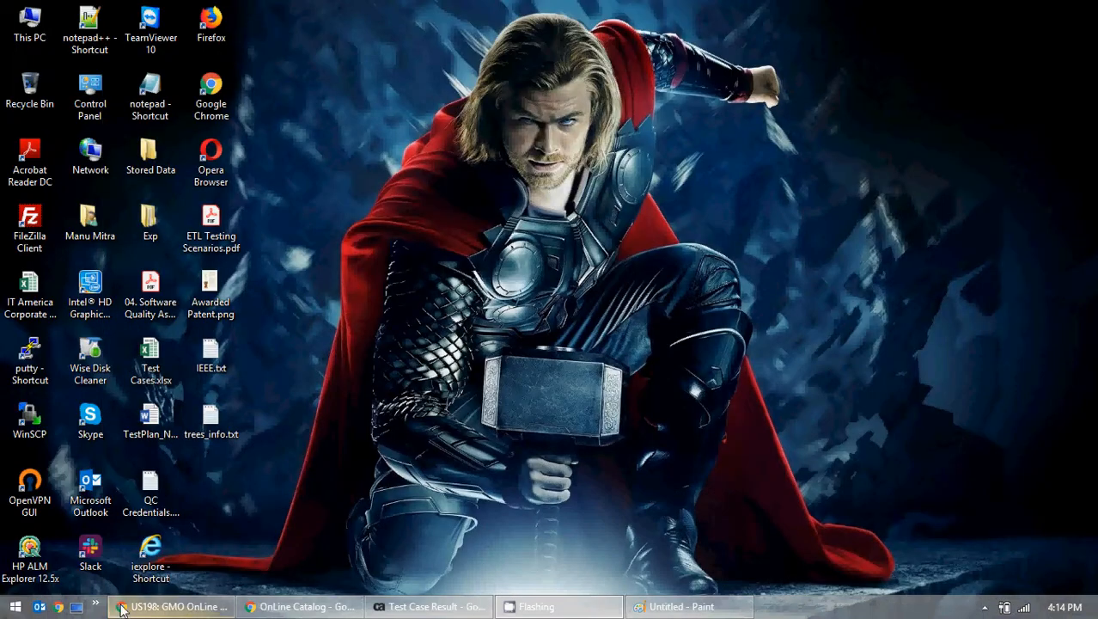
Search for "ms word", launch Word 2013 with a blank document, and minimize it.
left_click(1, 615)
left_click(1047, 65)
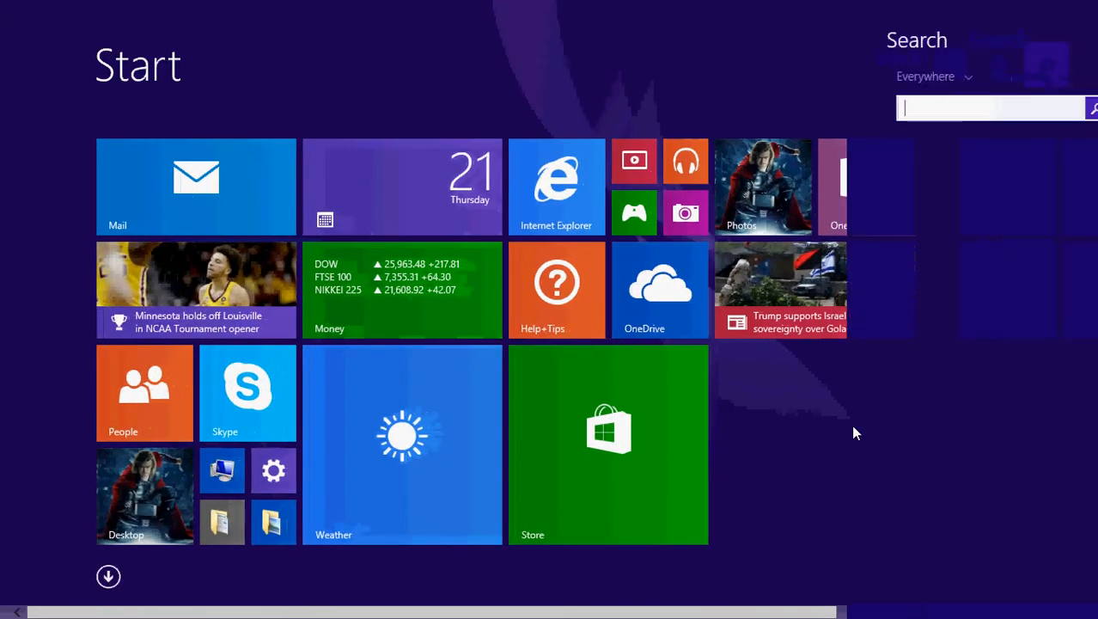
type("ms word")
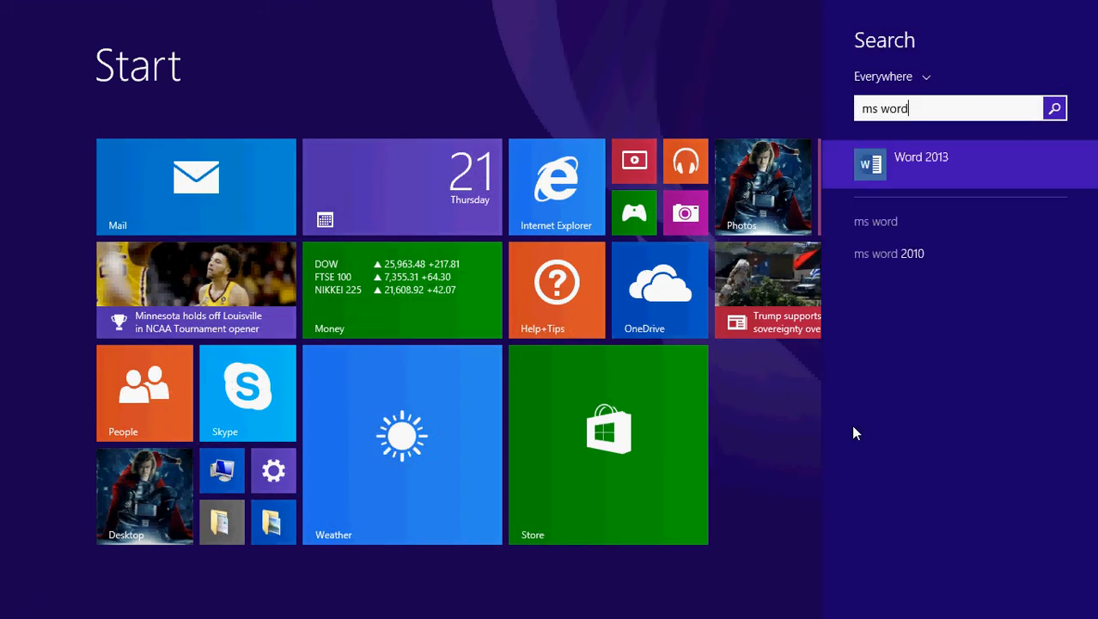
left_click(927, 162)
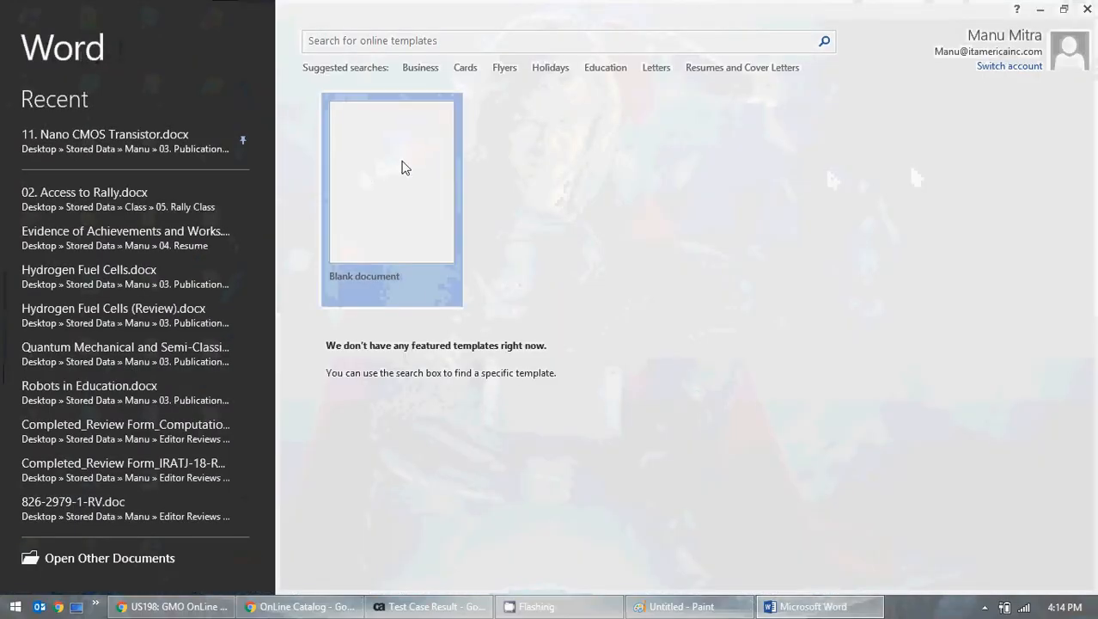
left_click(402, 166)
left_click(1040, 9)
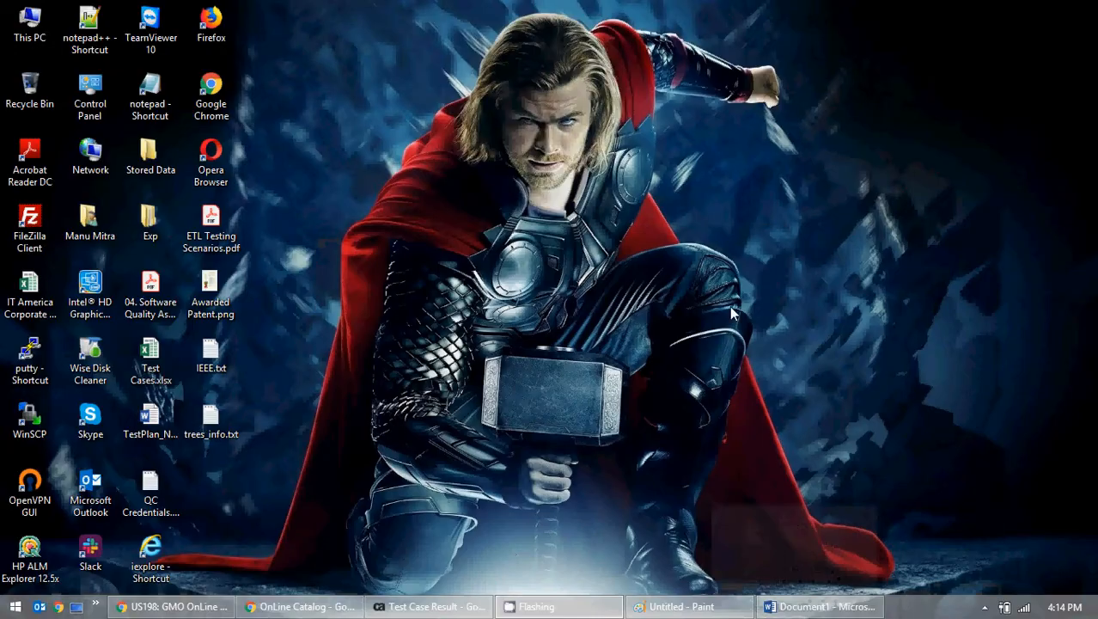
left_click(329, 607)
left_click(329, 606)
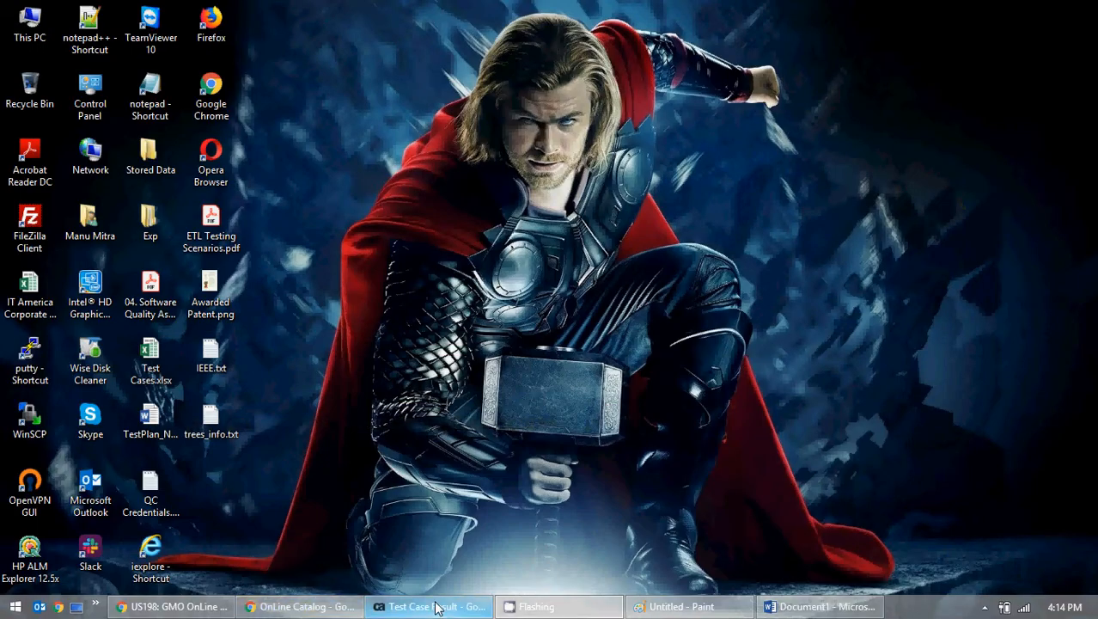
left_click(429, 606)
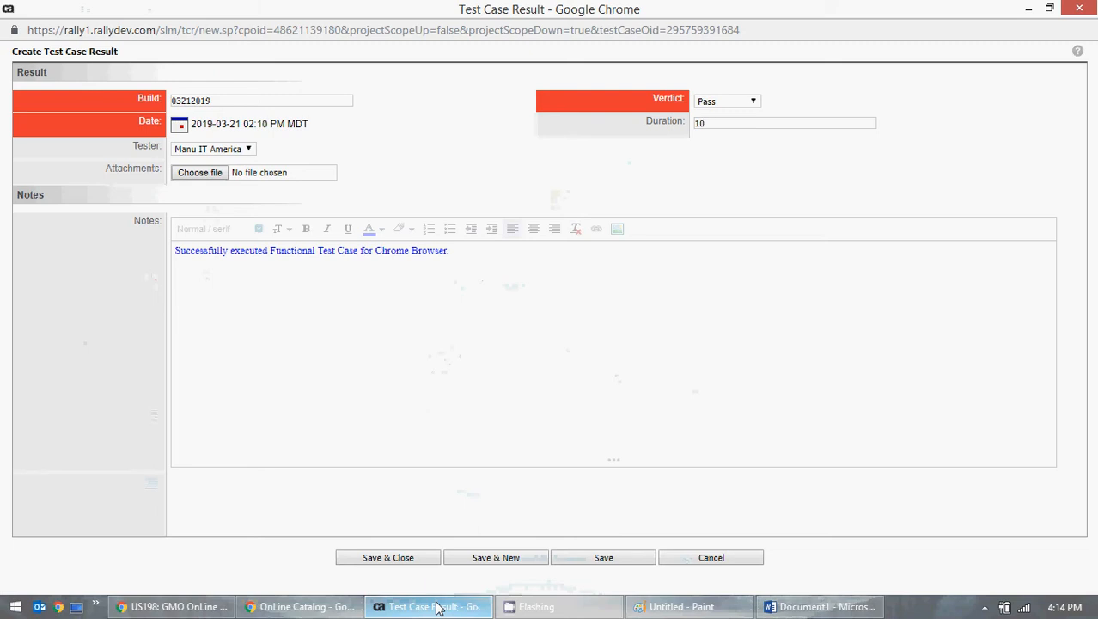
left_click(439, 607)
left_click(300, 607)
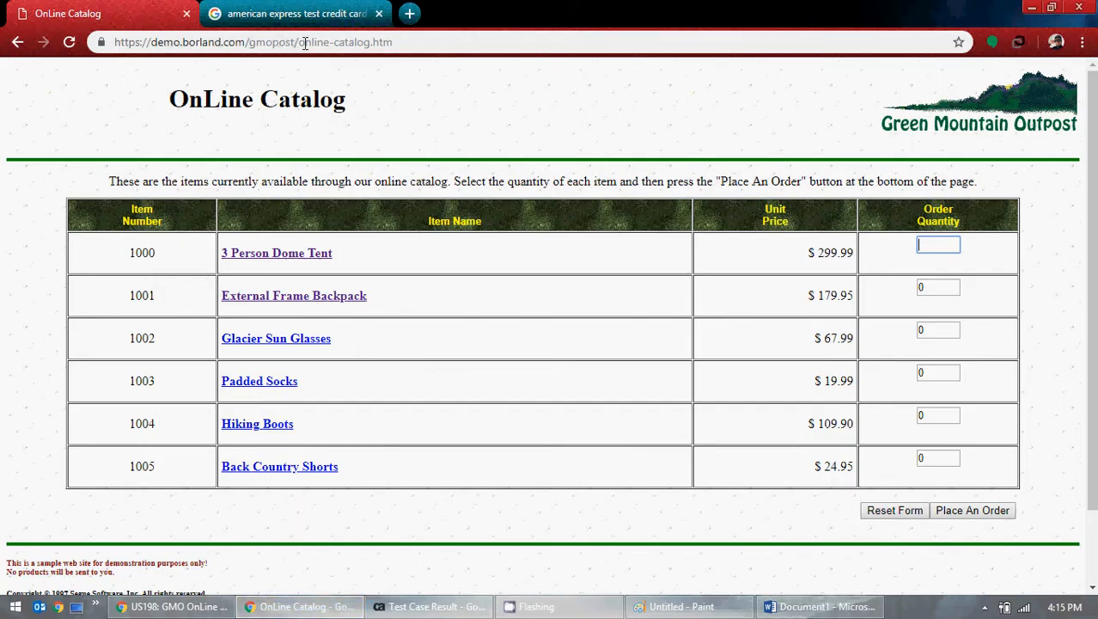
left_click_drag(301, 42, 496, 48)
key("BackSpace")
key("Return")
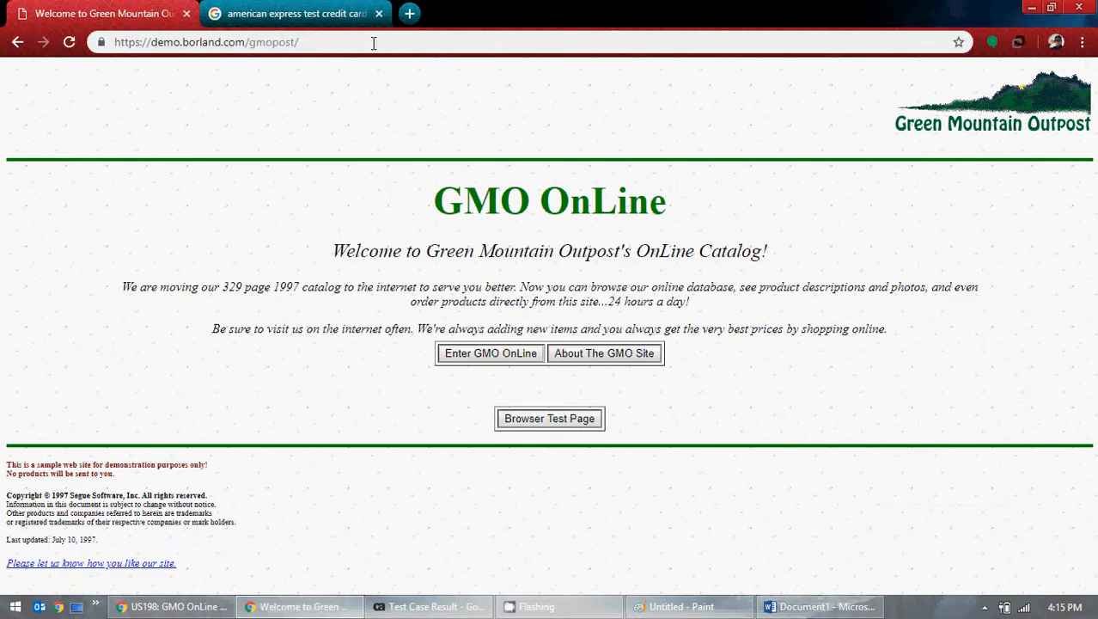
Paste the welcome page screen capture into Paint and select a rectangle of about 1357 × 703 px excluding the browser tabs and taskbar.
left_click(674, 606)
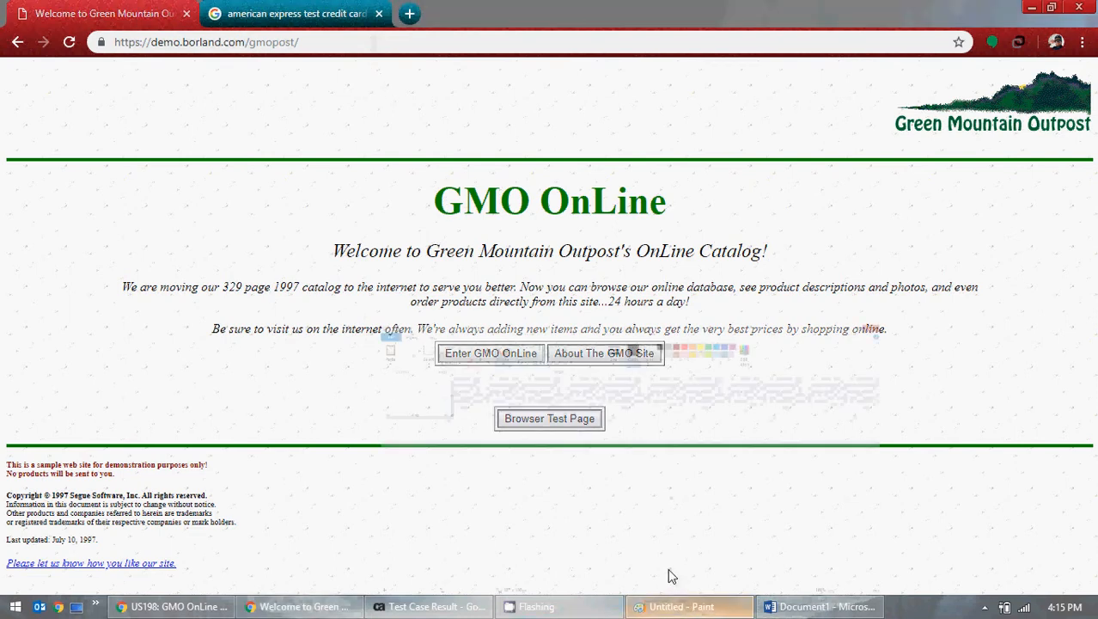
key("ctrl+v")
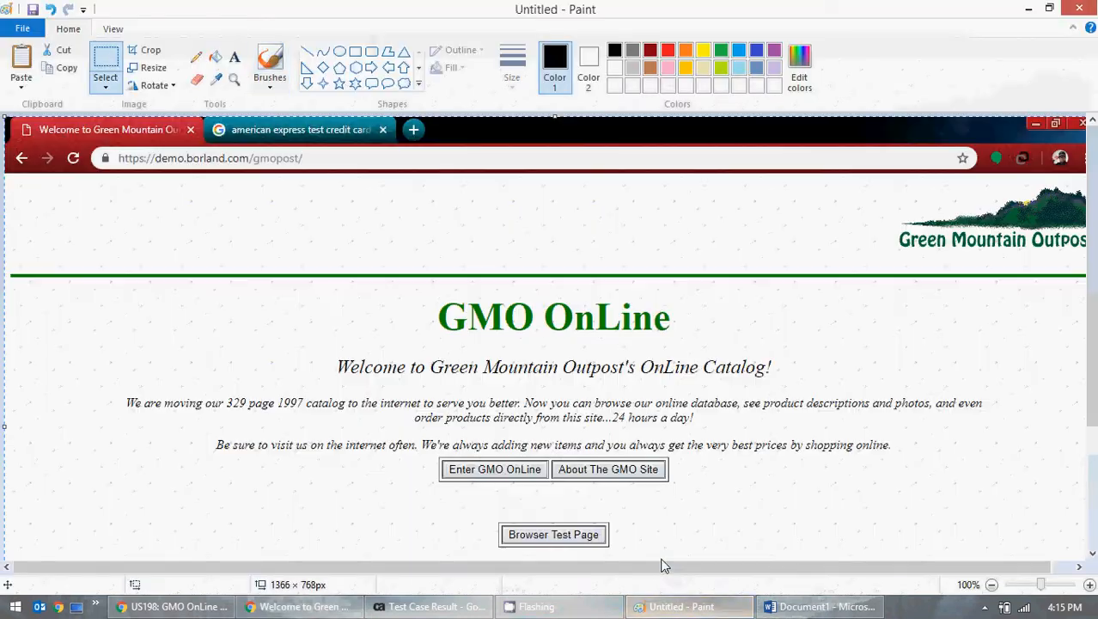
left_click(104, 79)
left_click(132, 125)
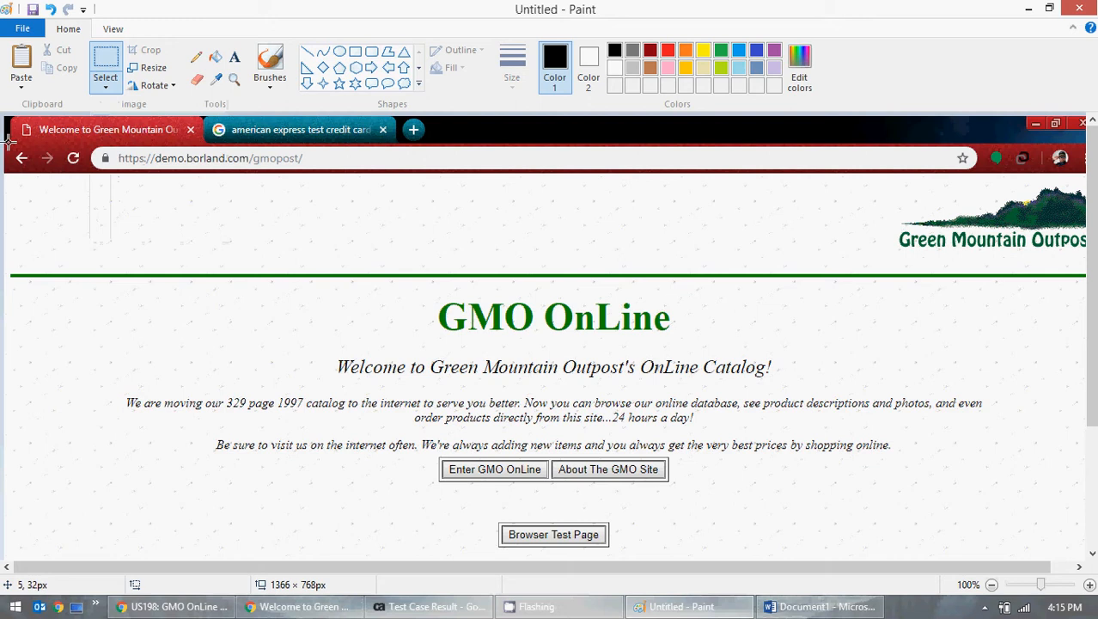
left_click_drag(4, 142, 1096, 528)
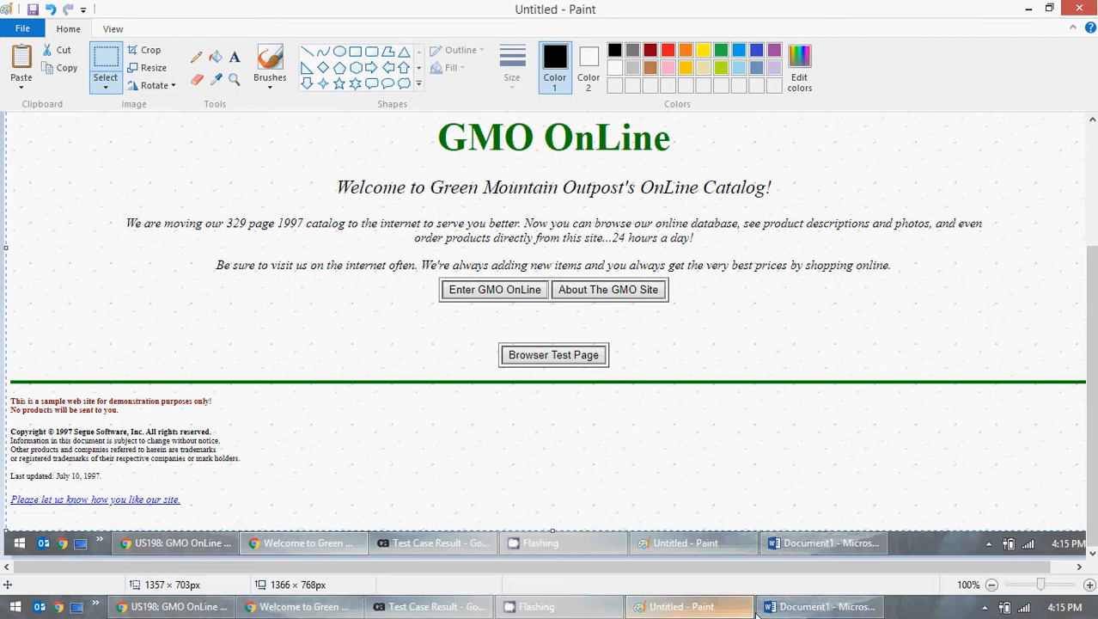
Paste the cropped welcome page capture into the blank Word document and insert three empty lines above it.
left_click(820, 607)
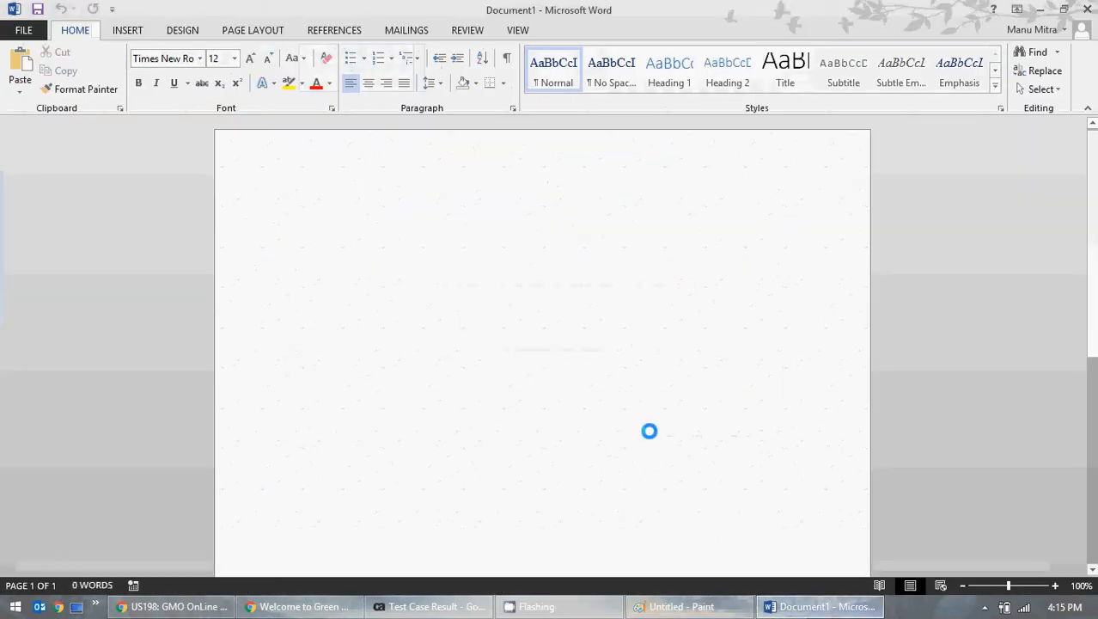
key("ctrl+v")
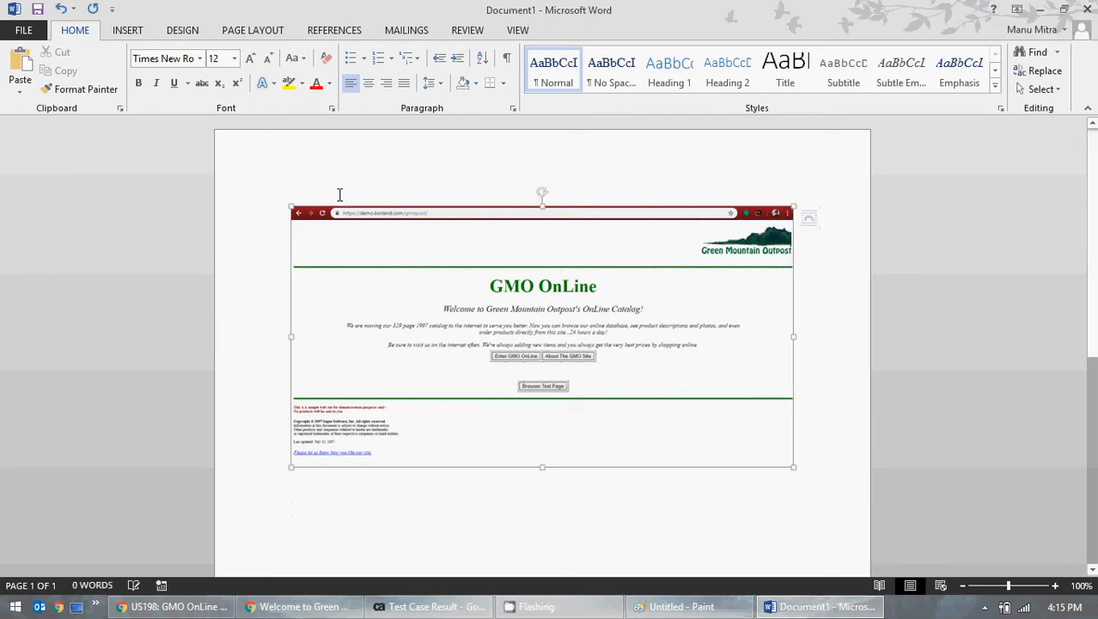
left_click(340, 204)
left_click(285, 195)
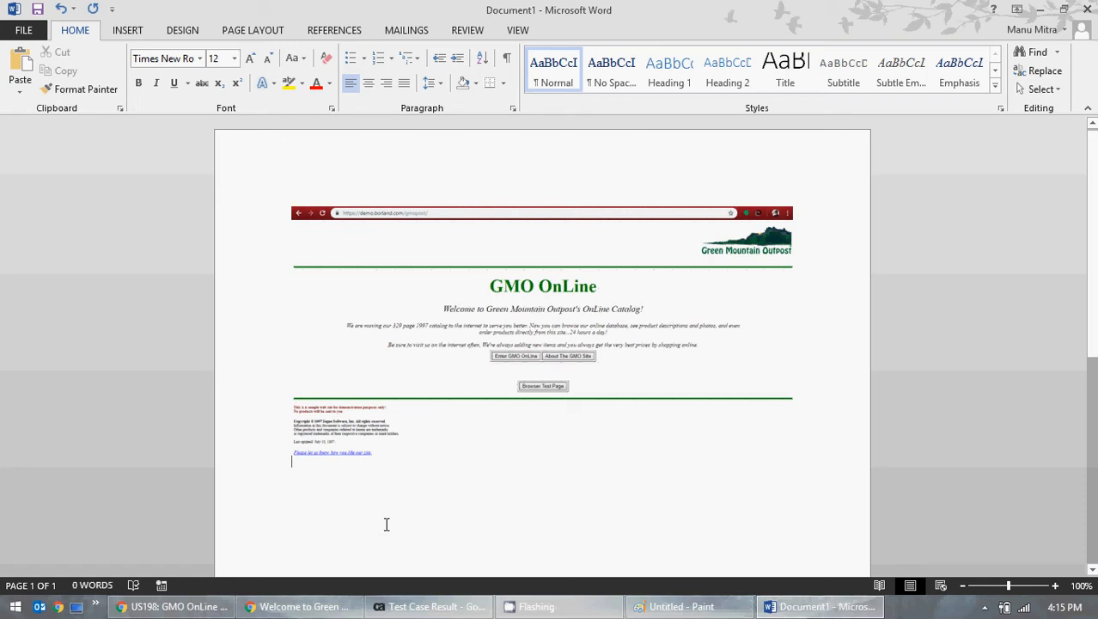
key("Return")
key("Return")
key("Return")
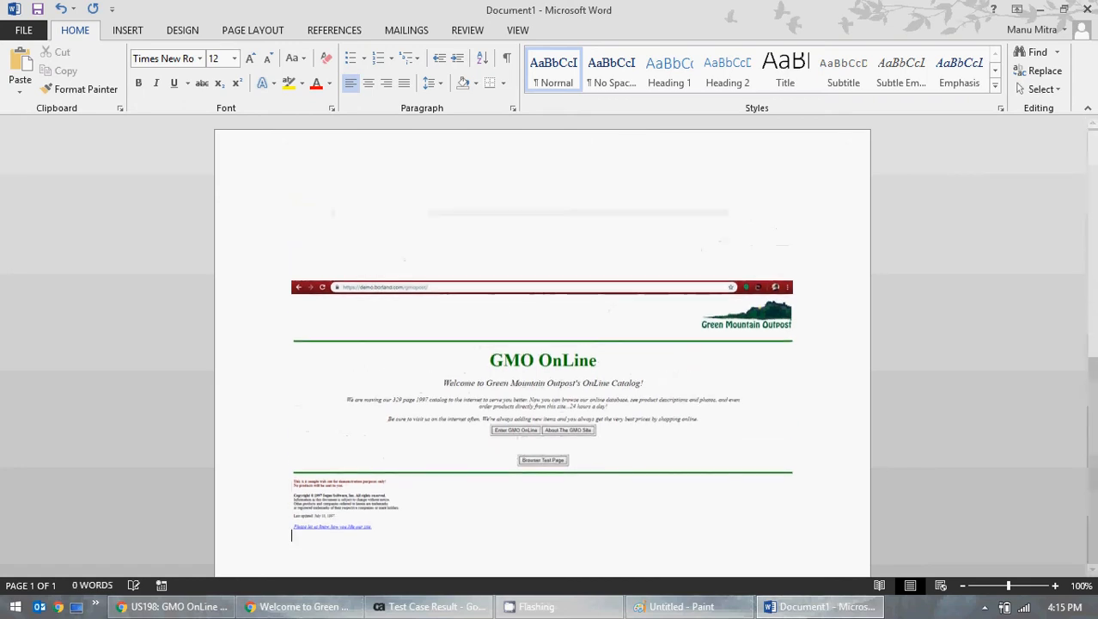
Label the welcome page capture "Step 1:" on the line above it and remove the spare blank lines between them.
left_click(375, 169)
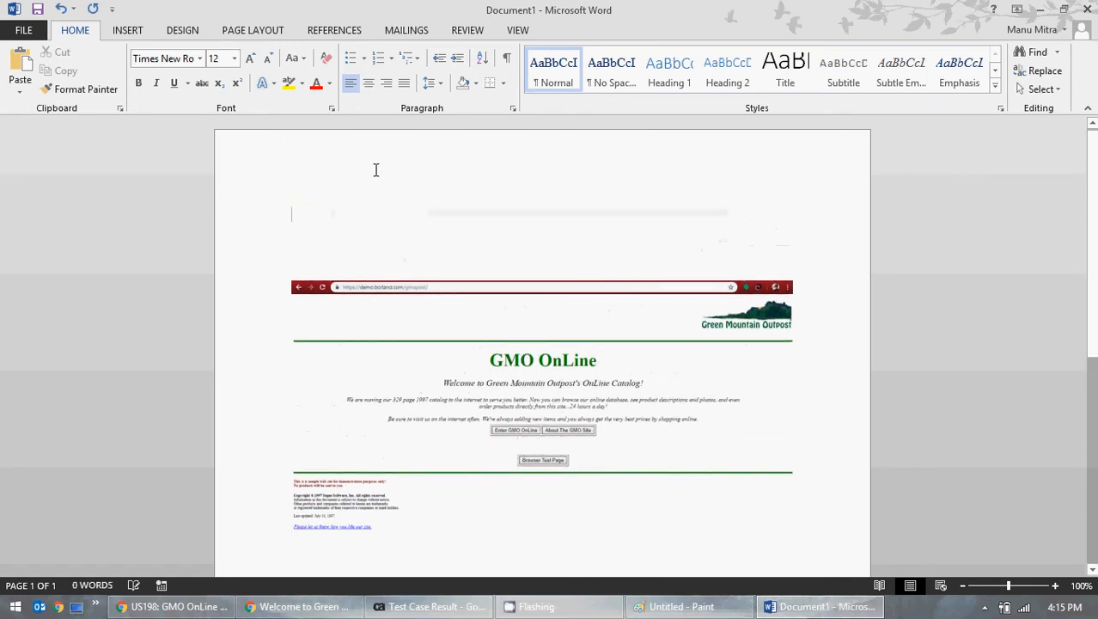
type("Step")
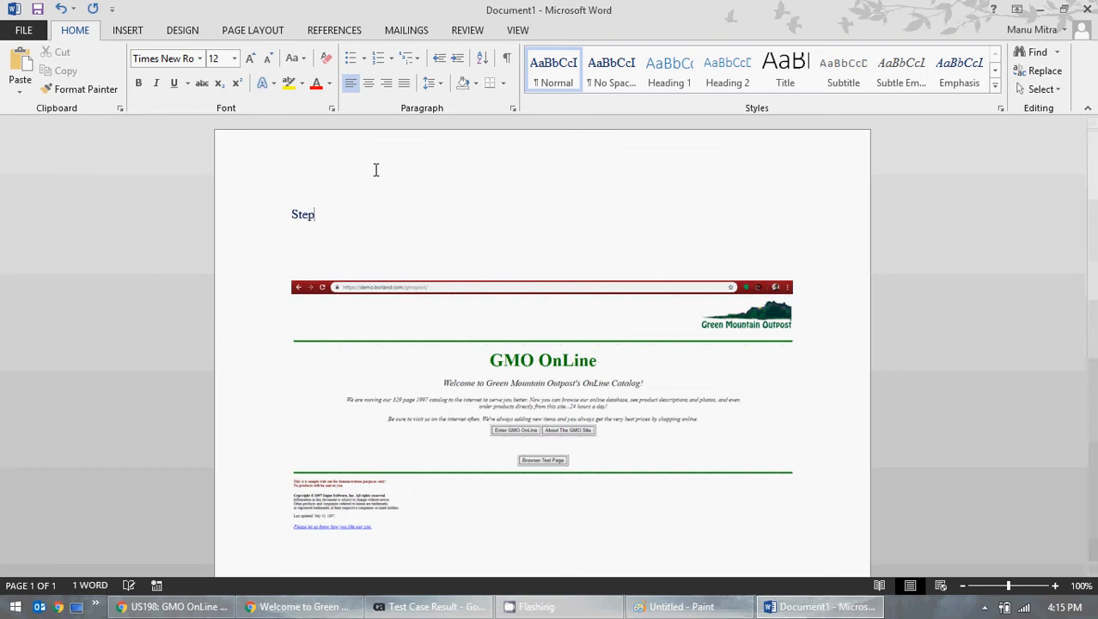
type(" 2")
key("BackSpace")
type("1:")
key("Delete")
key("Delete")
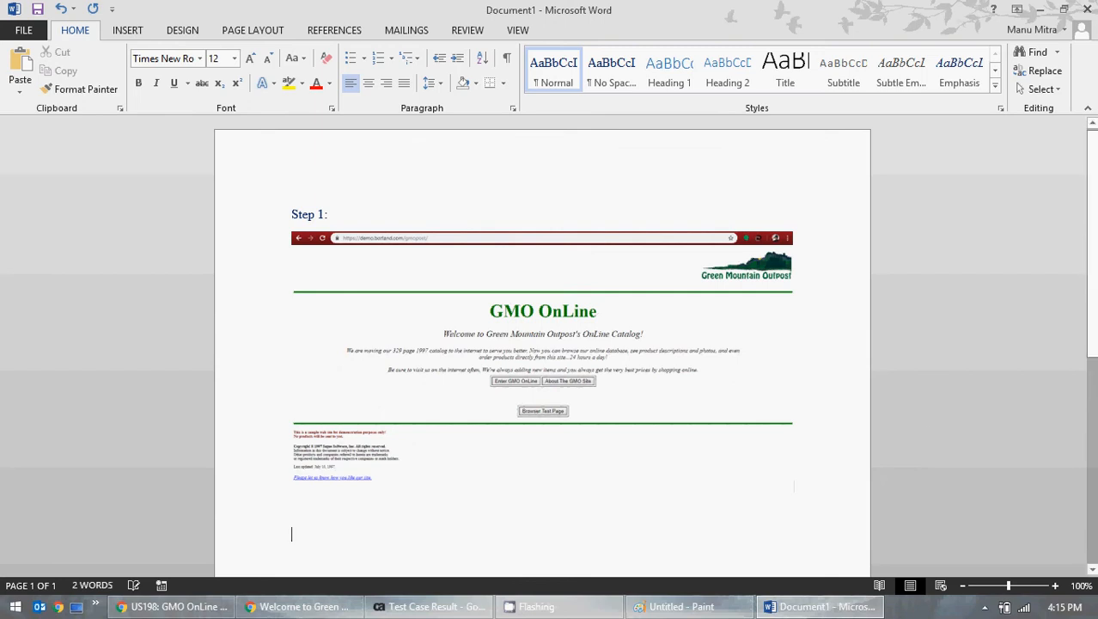
Return to Paint, start a new picture without saving the current one, and minimize Paint.
left_click(1040, 8)
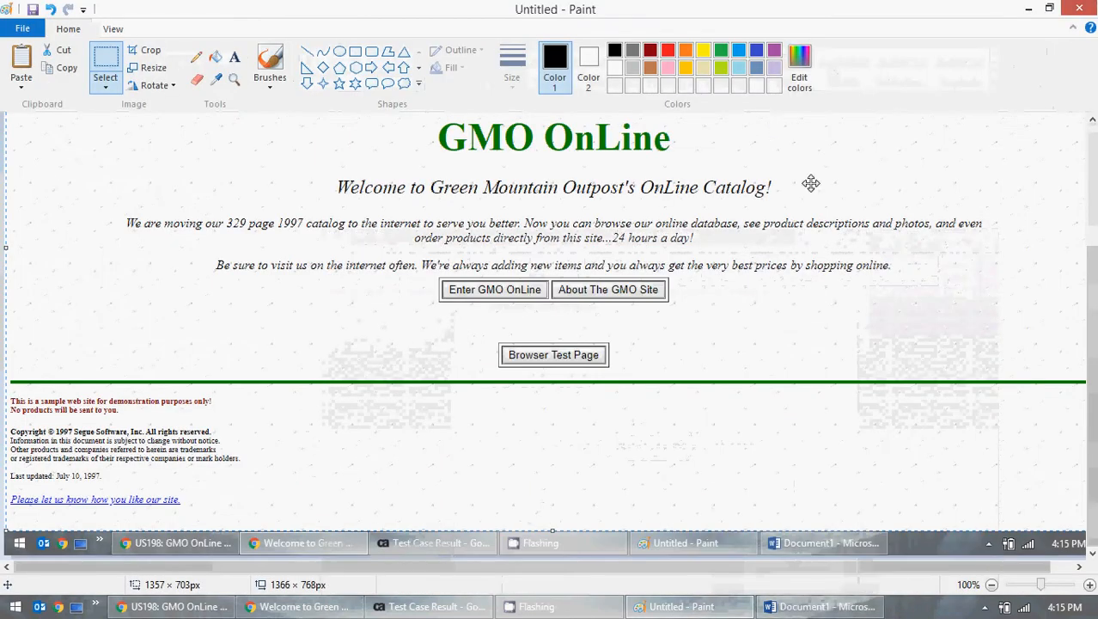
key("ctrl+v")
left_click(22, 29)
left_click(49, 56)
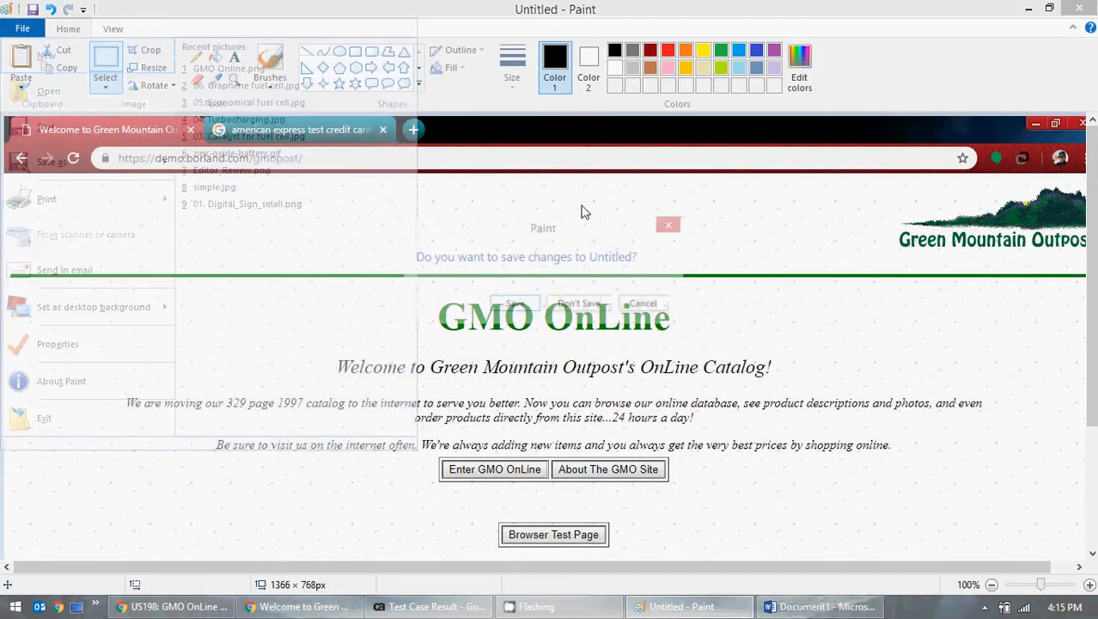
left_click(592, 304)
left_click(1028, 8)
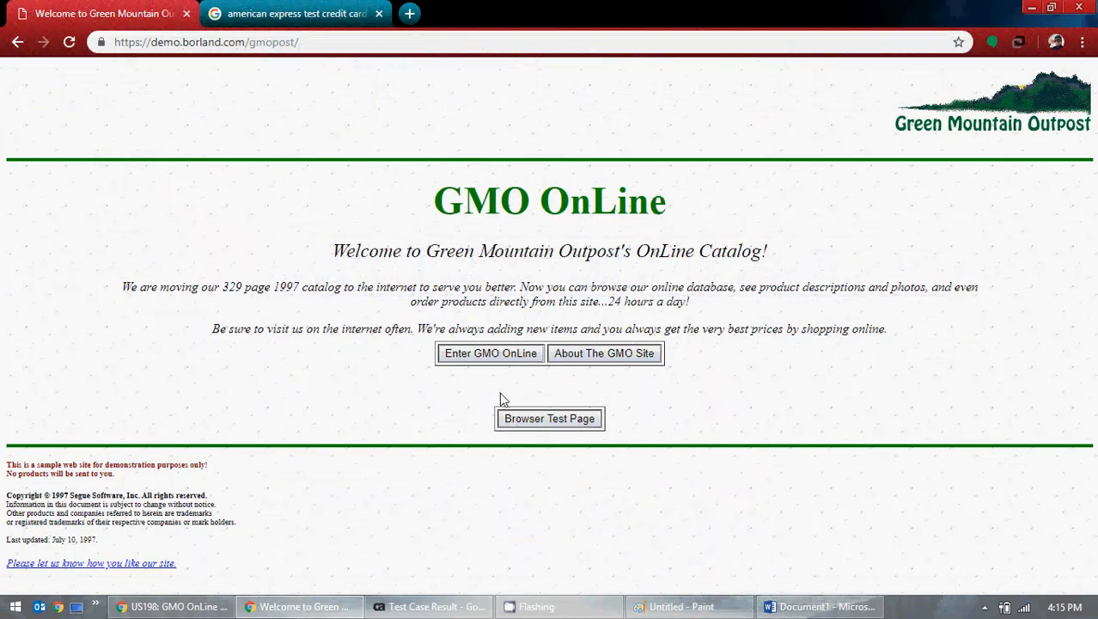
Enter the GMO OnLine catalog and set the order quantity of the 3 Person Dome Tent to 10.
left_click(494, 356)
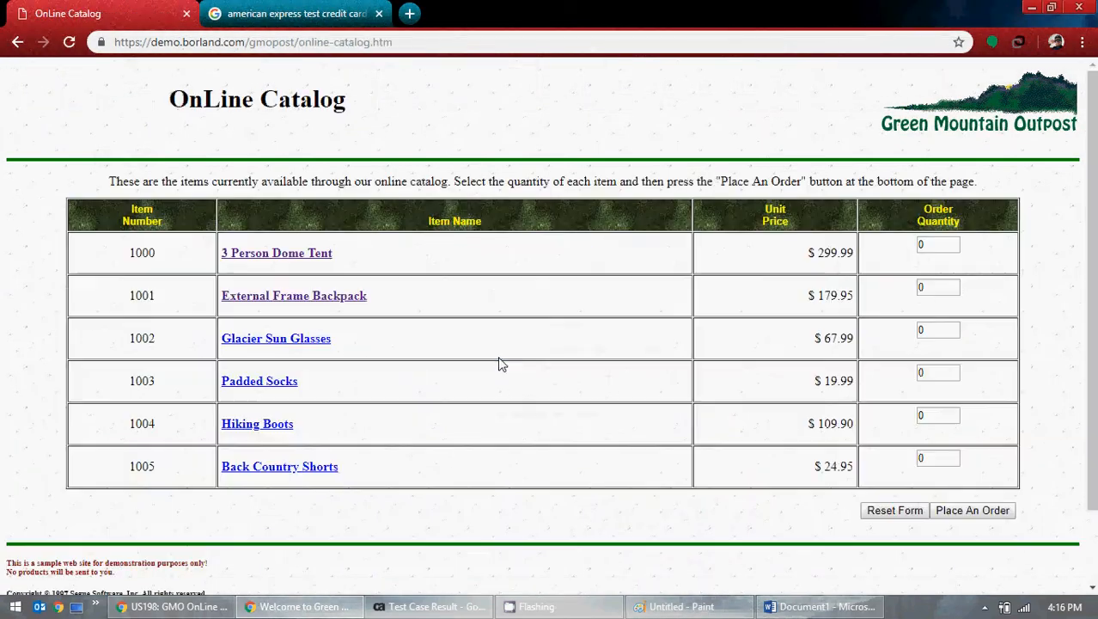
double_click(927, 246)
type("10")
left_click(747, 314)
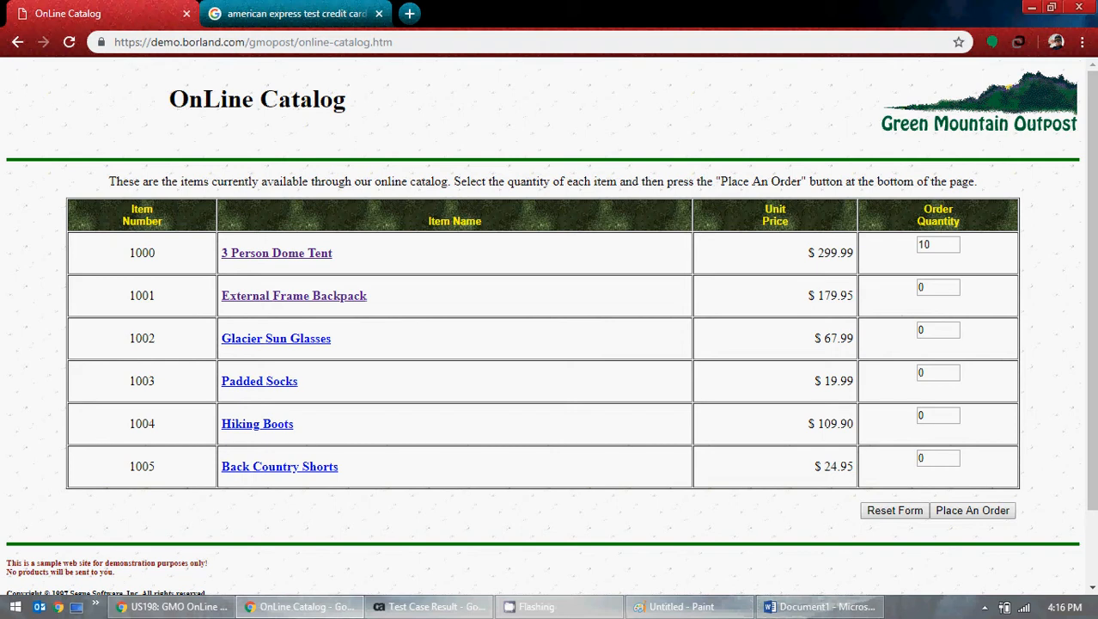
Paste the catalog page capture into Paint and select a rectangle of about 1350 × 707 px excluding the browser tabs and taskbar.
left_click(821, 607)
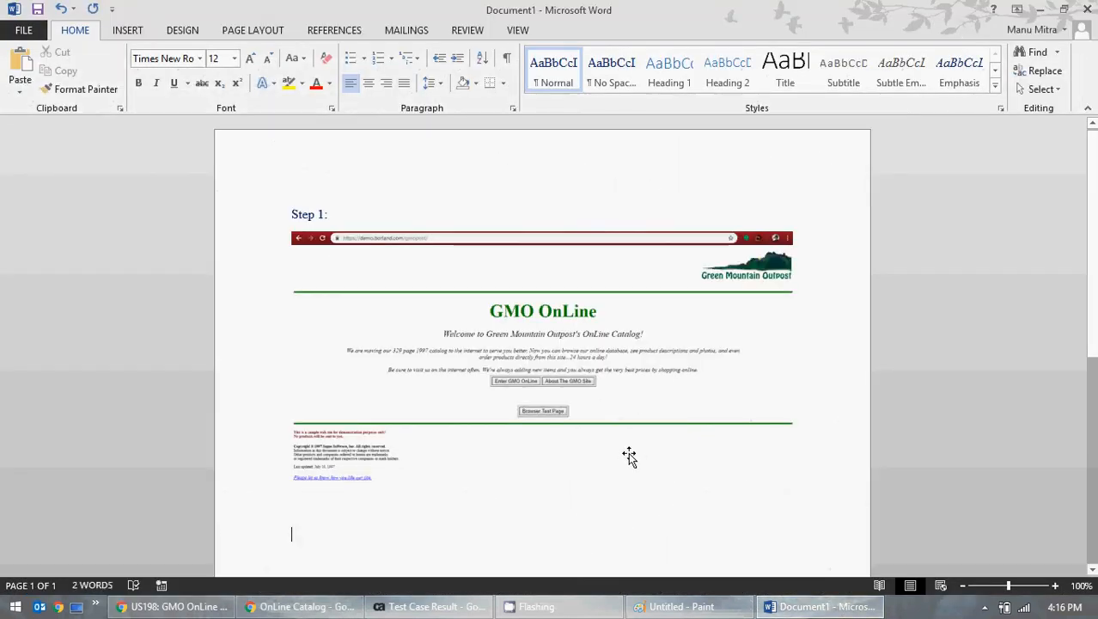
left_click(681, 606)
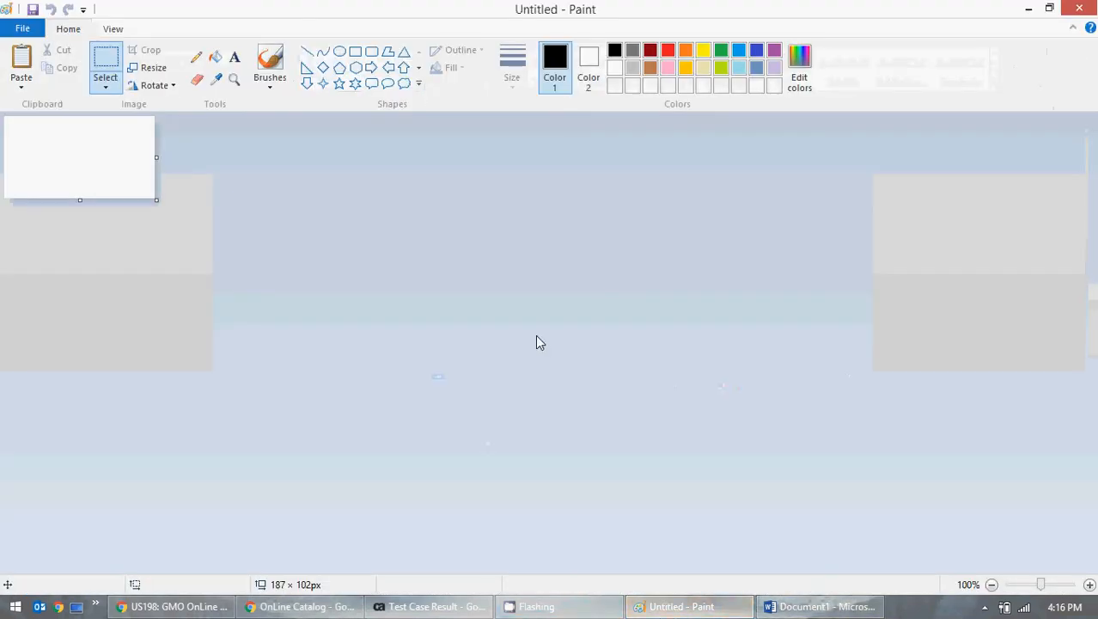
key("ctrl+v")
scroll(542, 320, "down", 3)
left_click(102, 83)
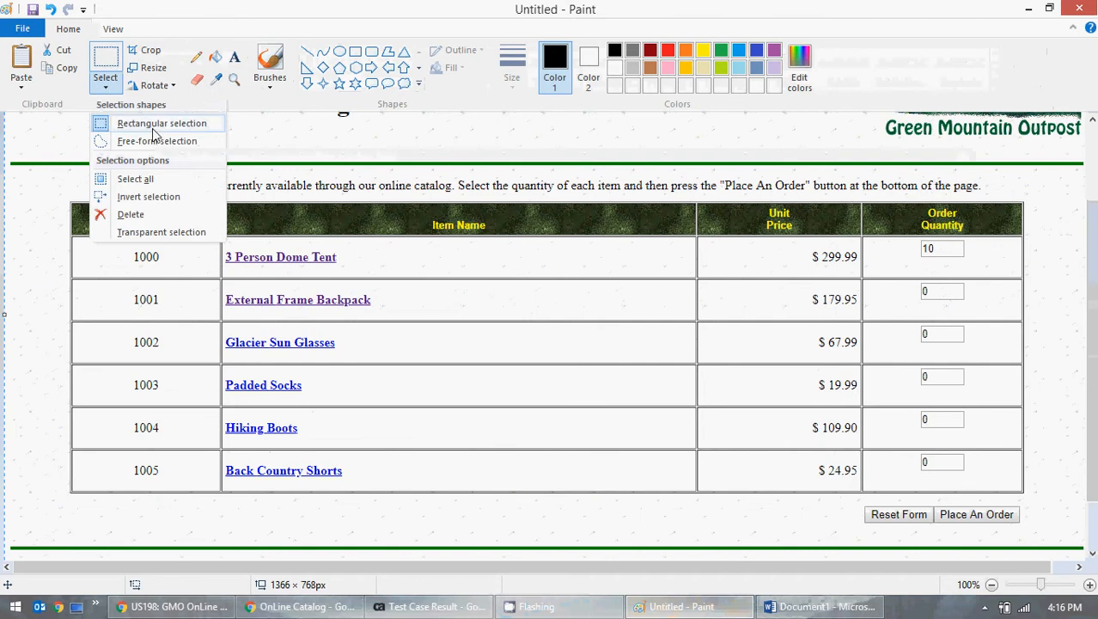
left_click(152, 129)
scroll(10, 185, "up", 3)
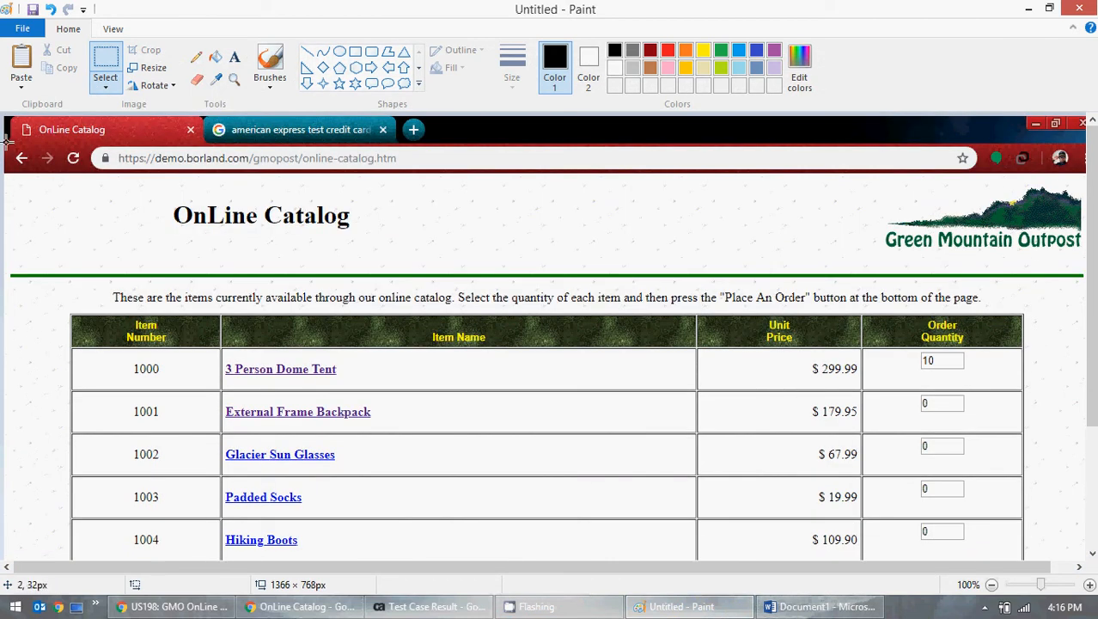
left_click_drag(5, 141, 362, 339)
left_click(1, 115)
left_click_drag(5, 141, 1091, 528)
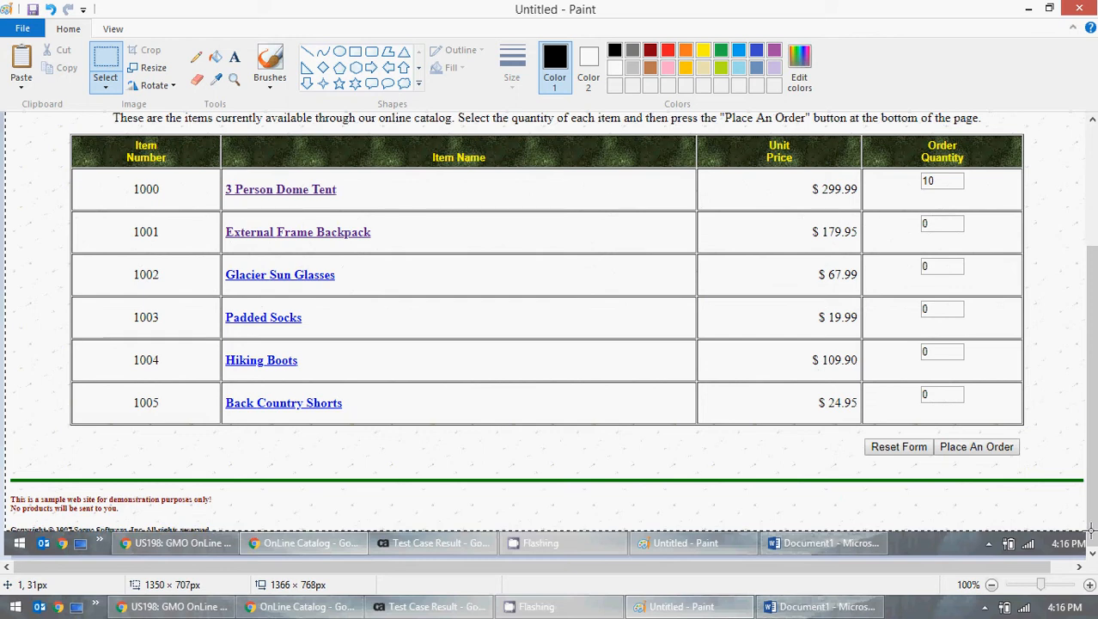
Start a new Paint picture without saving the full capture and paste the cropped catalog image into it.
left_click(22, 29)
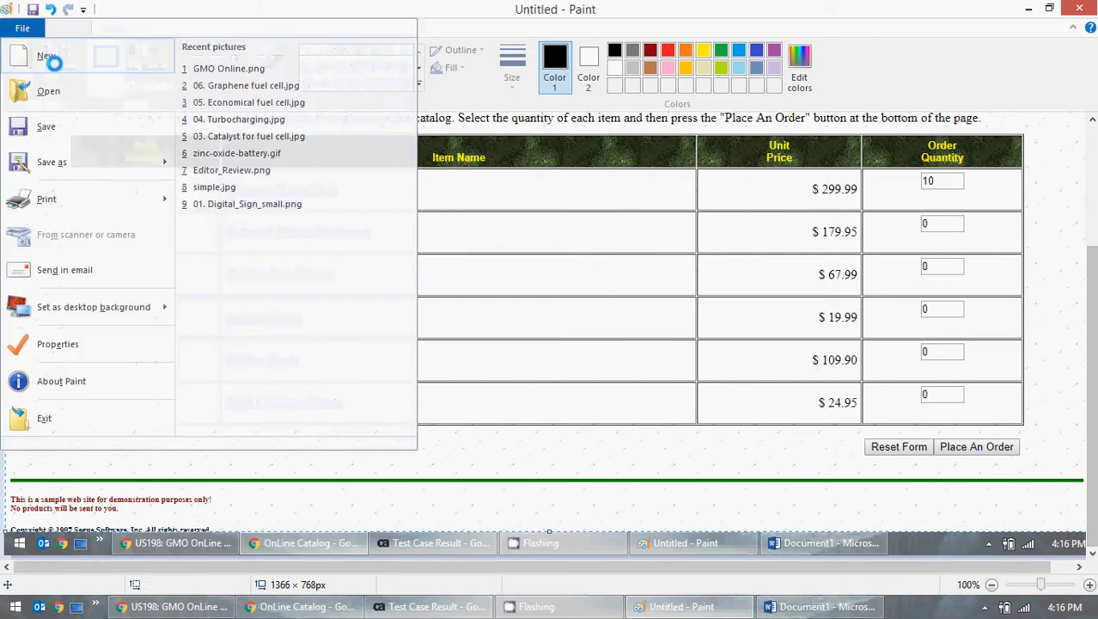
left_click(47, 56)
left_click(581, 305)
key("ctrl+v")
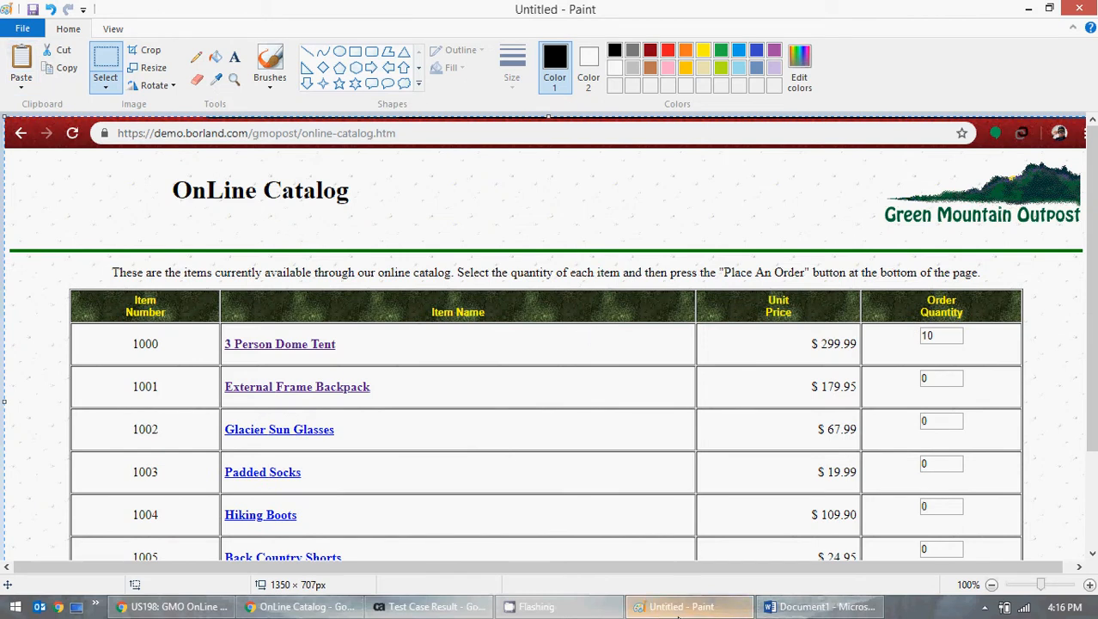
In the Word document, add the label "Step 2:" below the welcome page capture and insert the cropped catalog image under it.
left_click(821, 606)
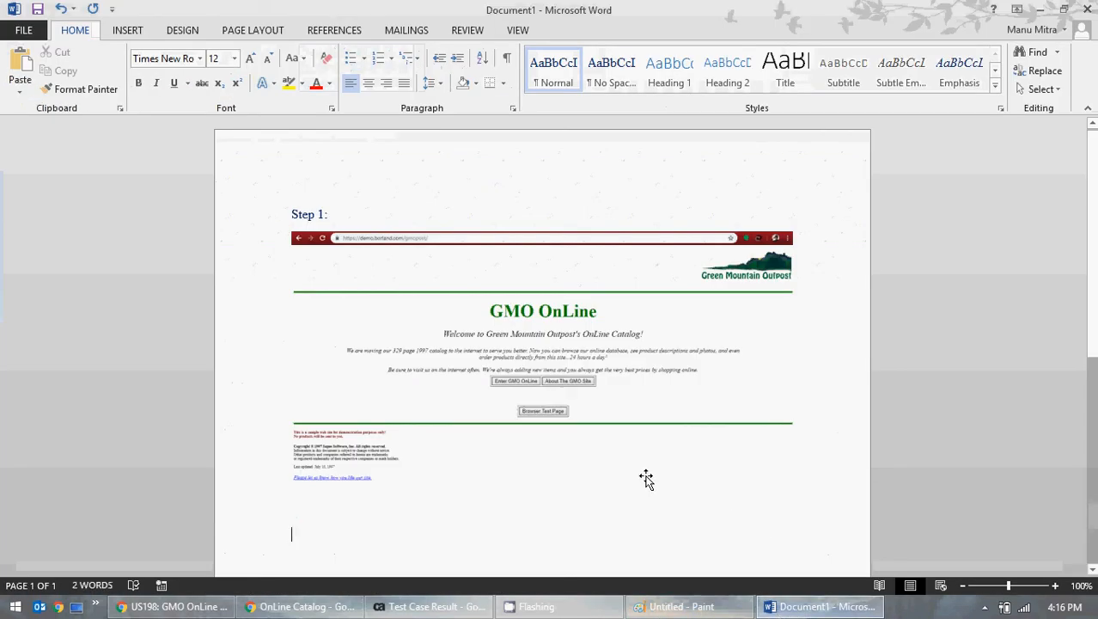
type("Step 2:")
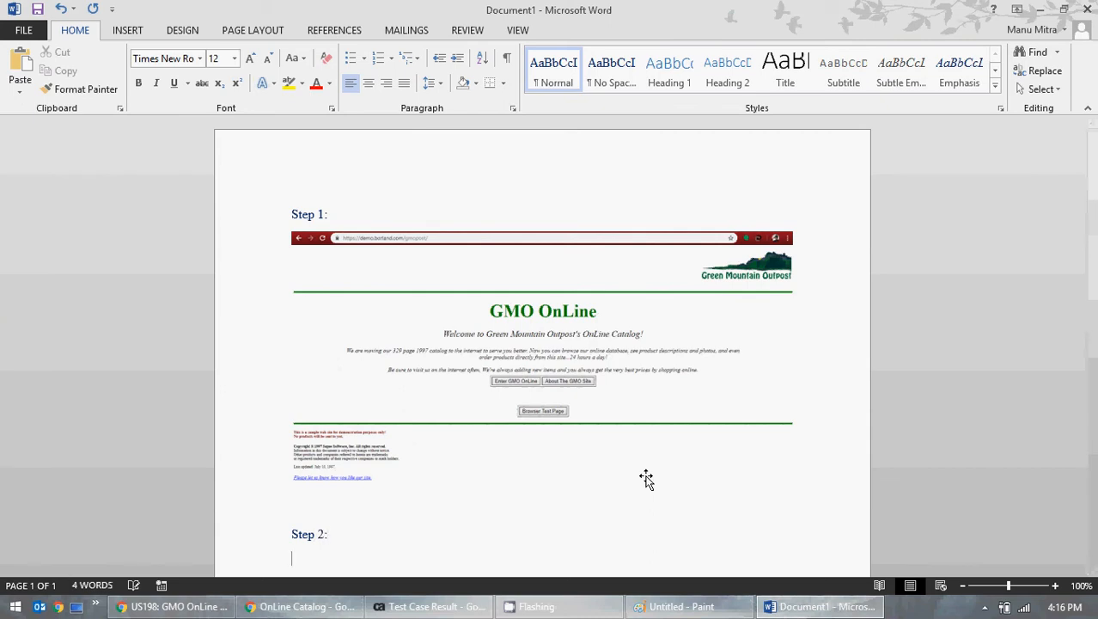
scroll(646, 480, "down", 8)
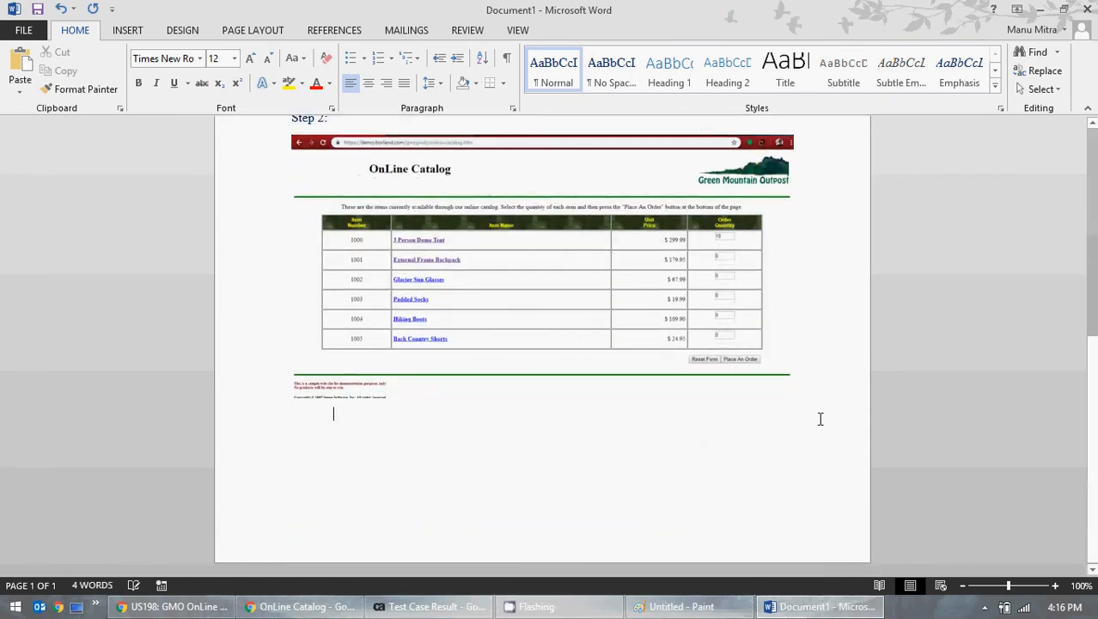
Add the label "Step 3:" on a new line below the catalog image.
left_click(821, 418)
key("Return")
type("Step ")
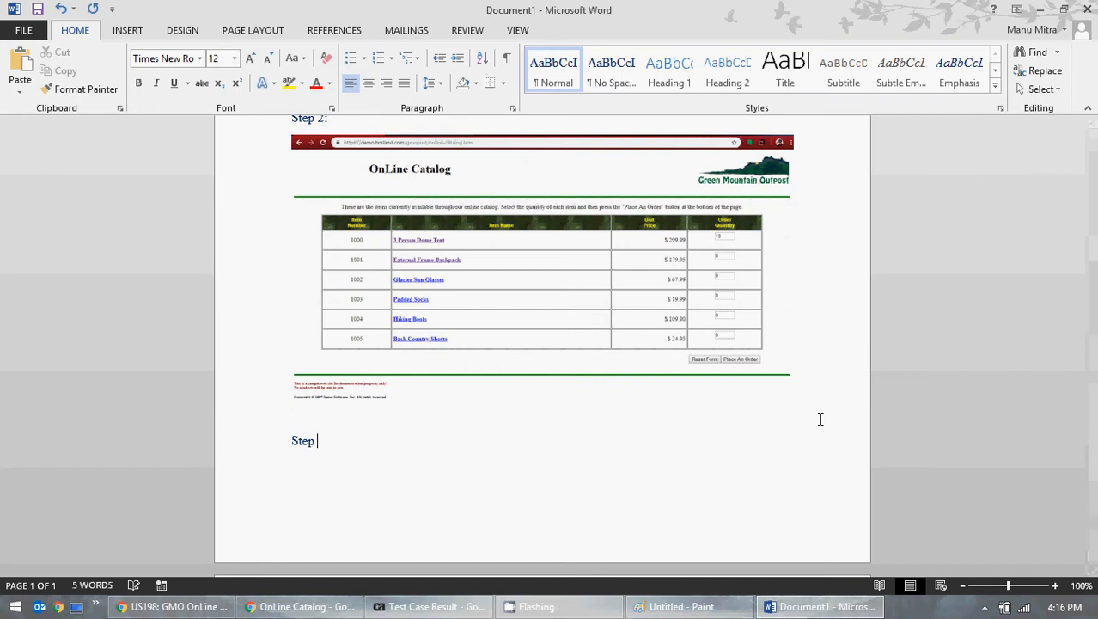
type("3:")
Switch back to Paint and replace the cropped catalog picture with a new blank canvas, discarding the changes.
left_click(1041, 8)
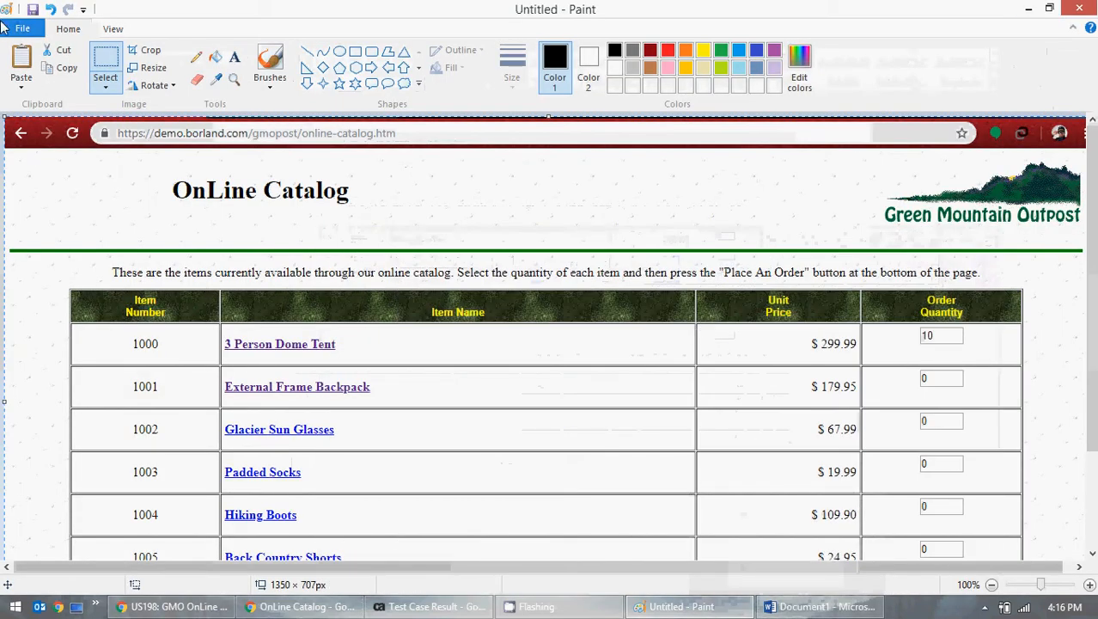
left_click(3, 28)
left_click(39, 54)
left_click(601, 306)
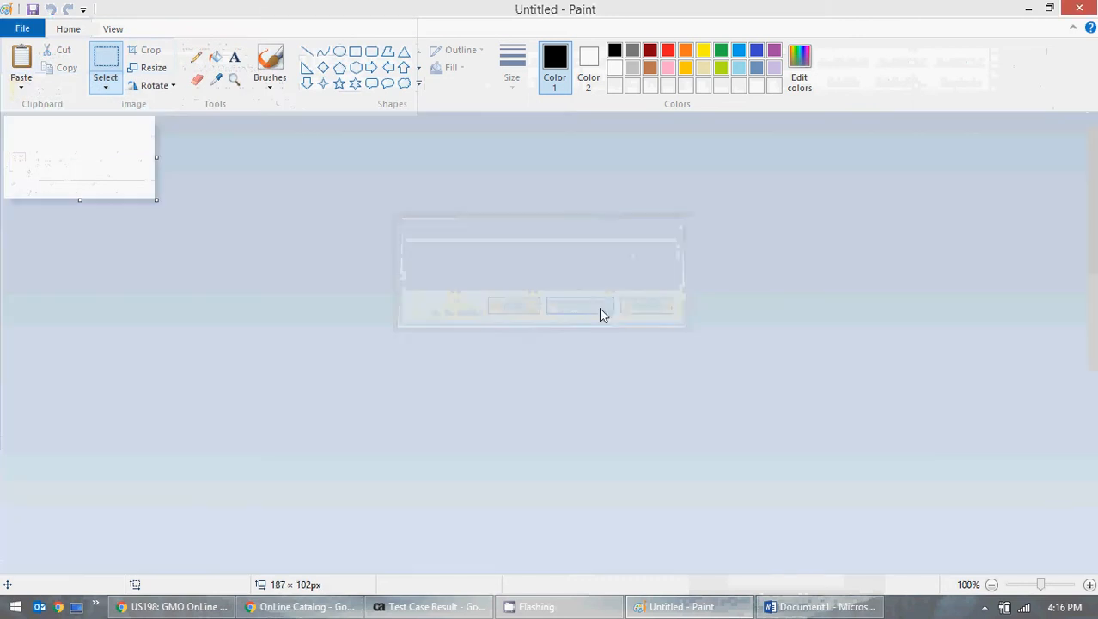
Minimize Paint and place the order for the 3 Person Dome Tents from the online catalog.
left_click(1029, 9)
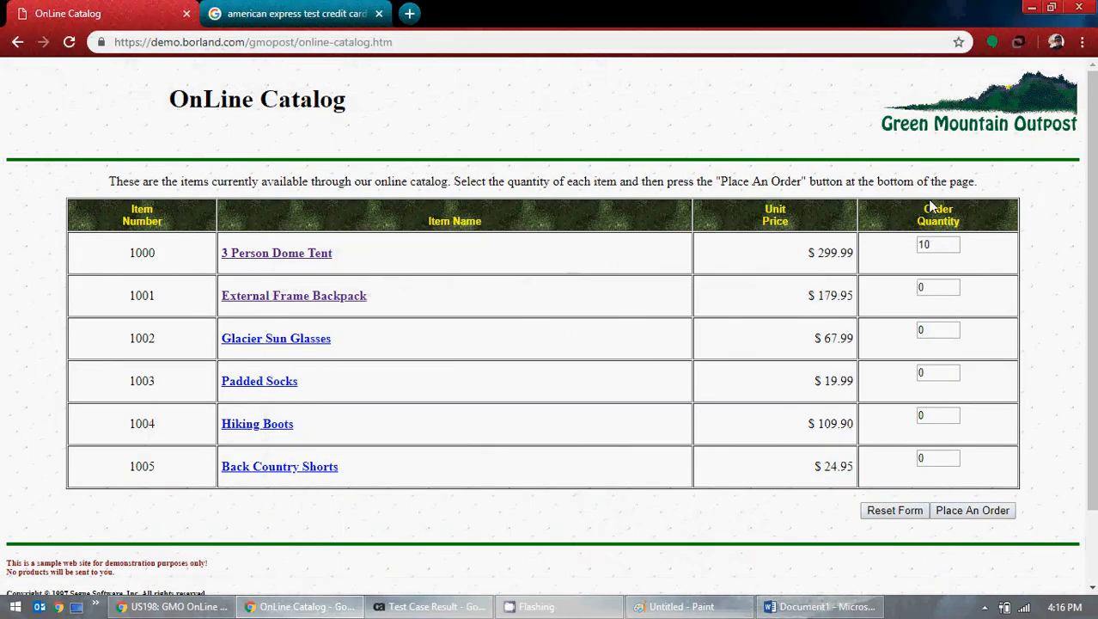
left_click(974, 511)
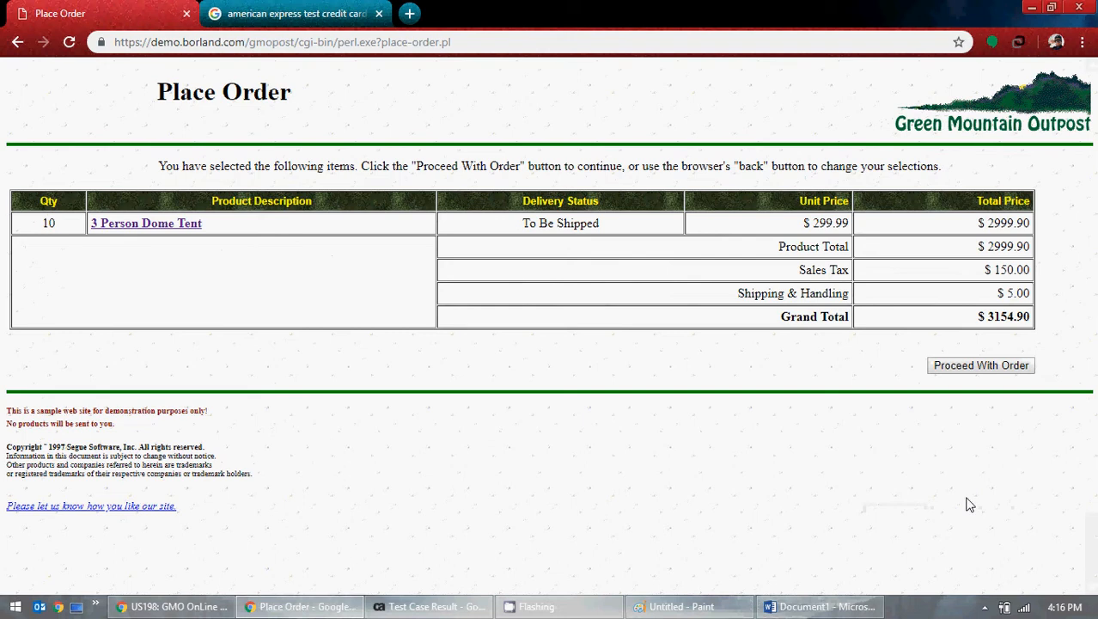
Paste the Place Order page capture into Paint and select the page area from the address bar down to just above the taskbar.
left_click(821, 606)
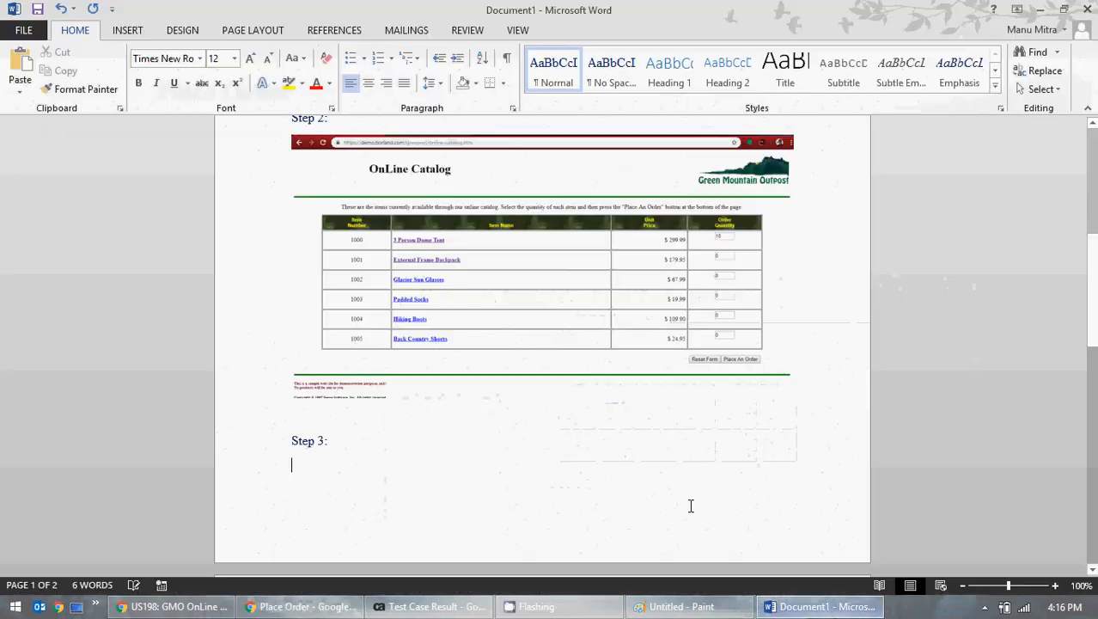
left_click(699, 606)
key("ctrl+v")
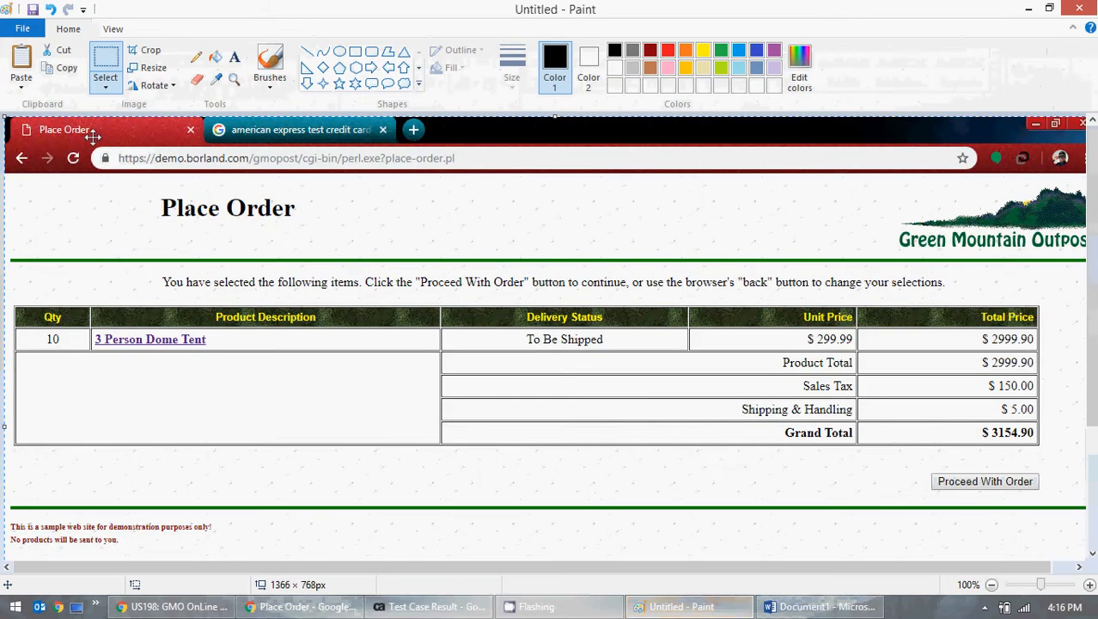
left_click(105, 86)
left_click(159, 121)
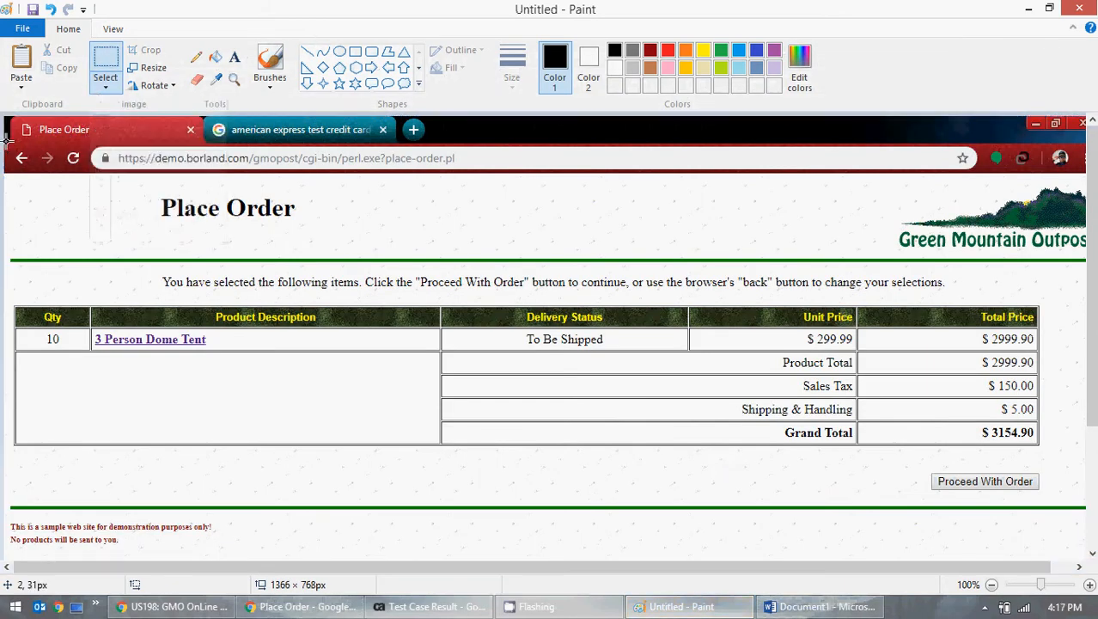
mouse_move(6, 142)
left_mouse_down()
mouse_move(431, 341)
mouse_move(968, 507)
mouse_move(1012, 501)
mouse_move(1086, 533)
left_mouse_up()
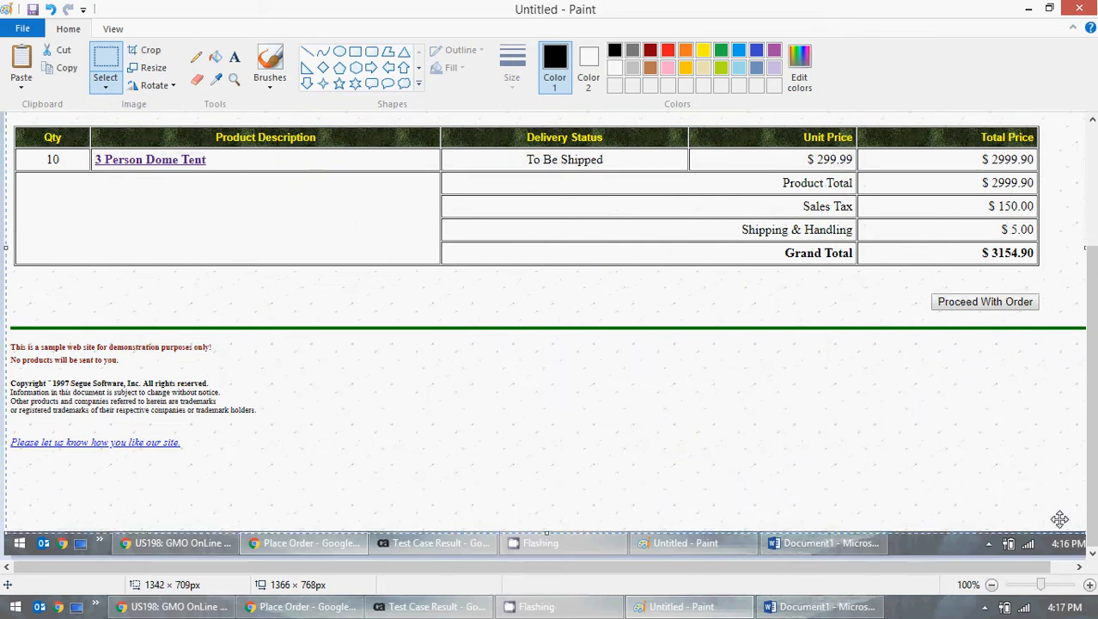
Open a new Paint canvas without saving the full Place Order capture and paste in the cropped page image.
left_click(24, 30)
left_click(34, 48)
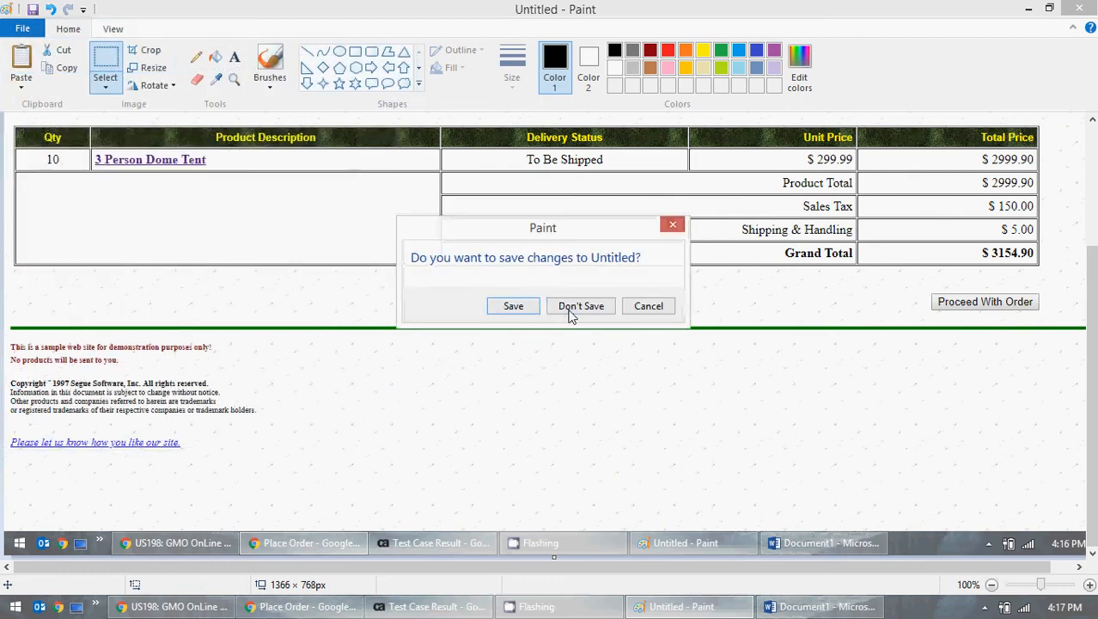
left_click(574, 311)
key("ctrl+v")
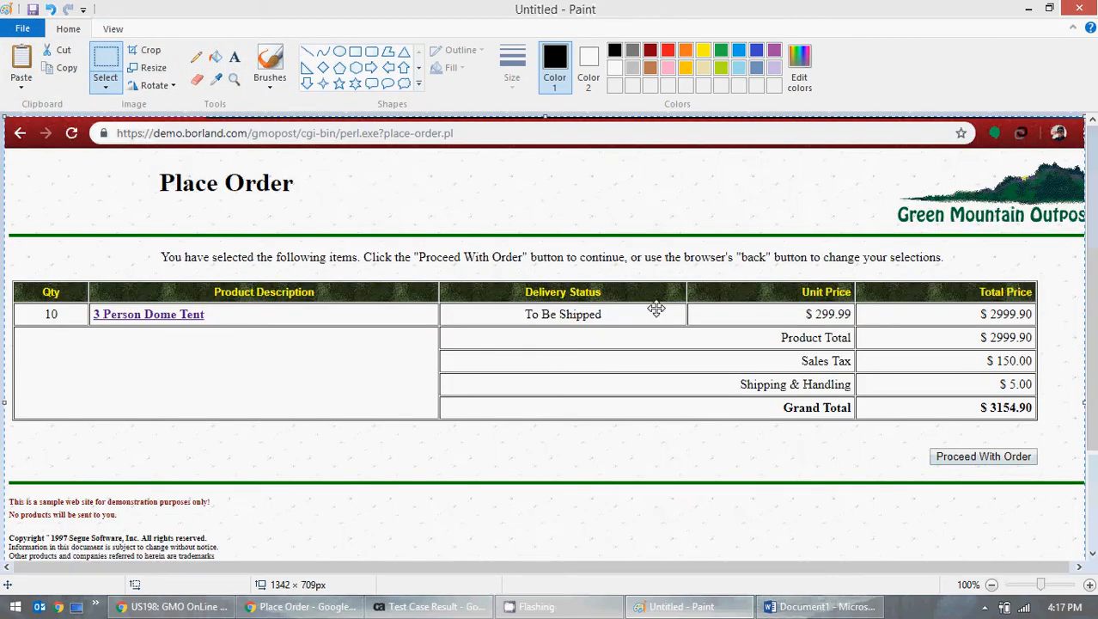
In the Word document, insert the cropped Place Order image under "Step 3:" and add the label "Step 4:" below it.
left_click(1028, 8)
left_click(725, 612)
left_click(820, 606)
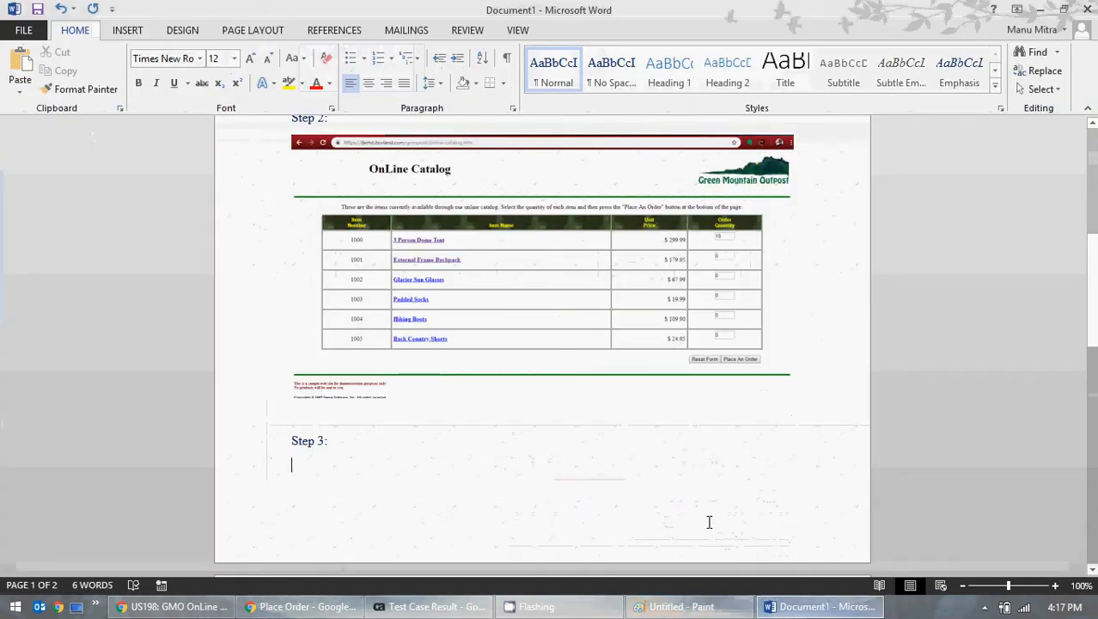
key("ctrl+v")
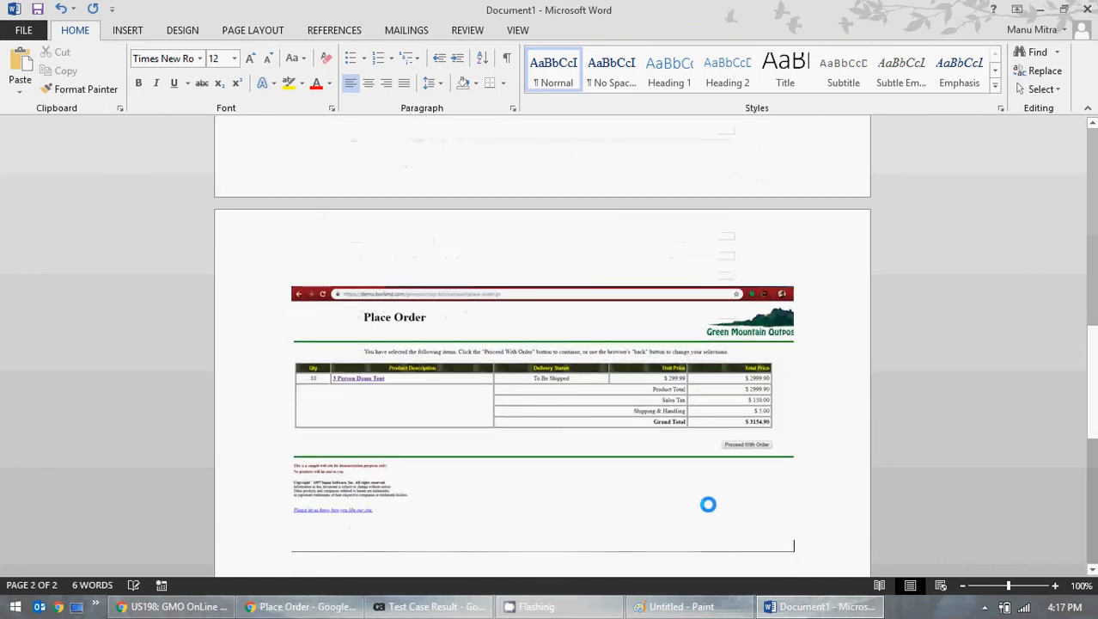
key("Return")
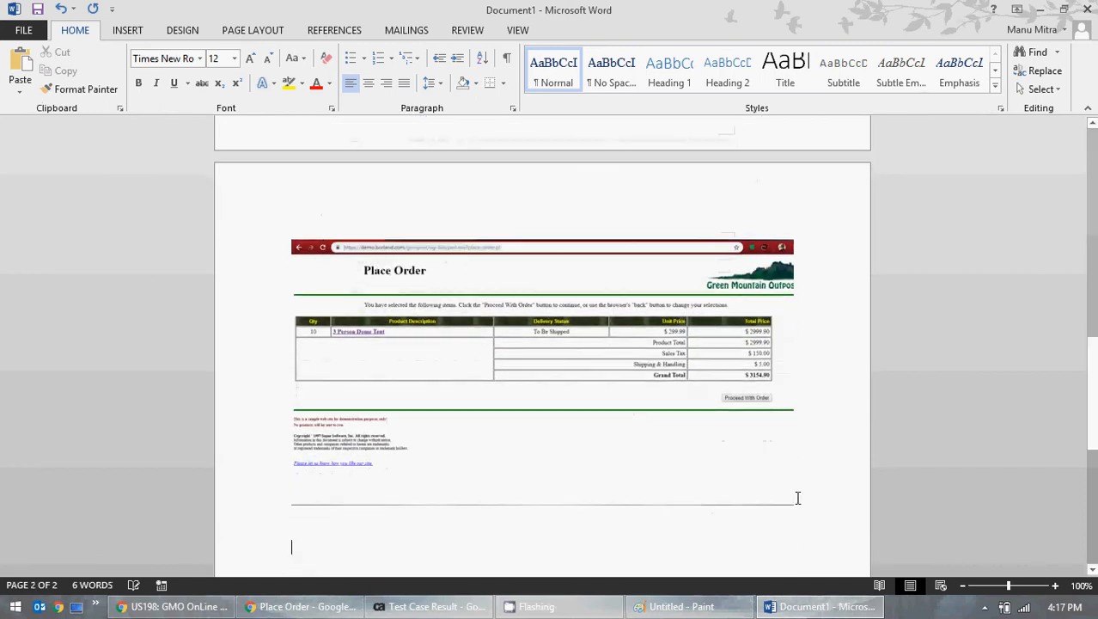
type("Step 4:")
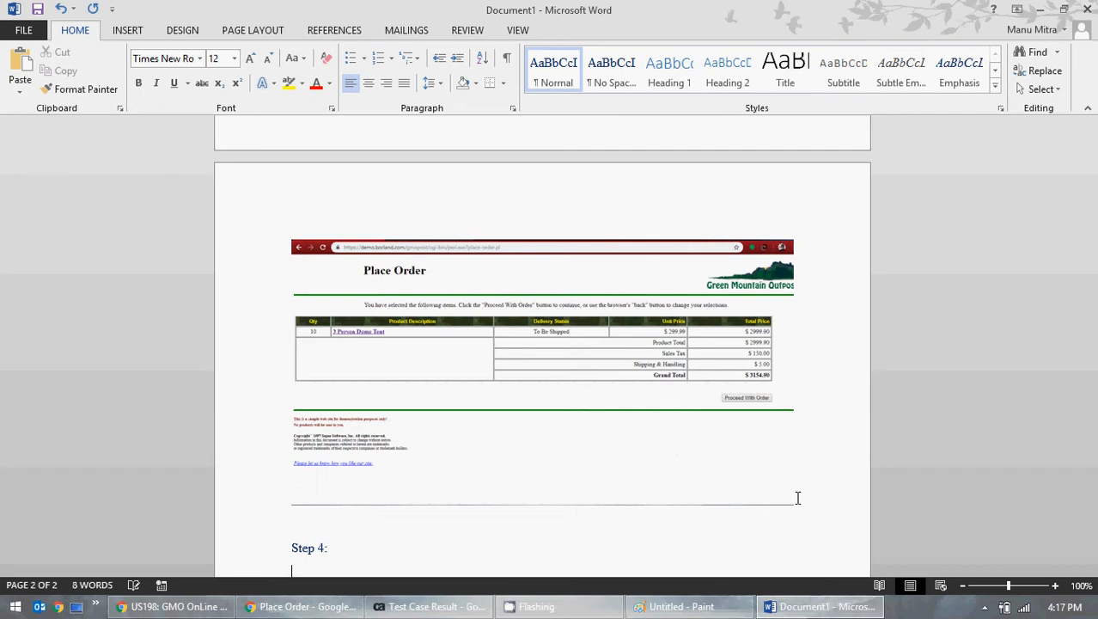
key("Return")
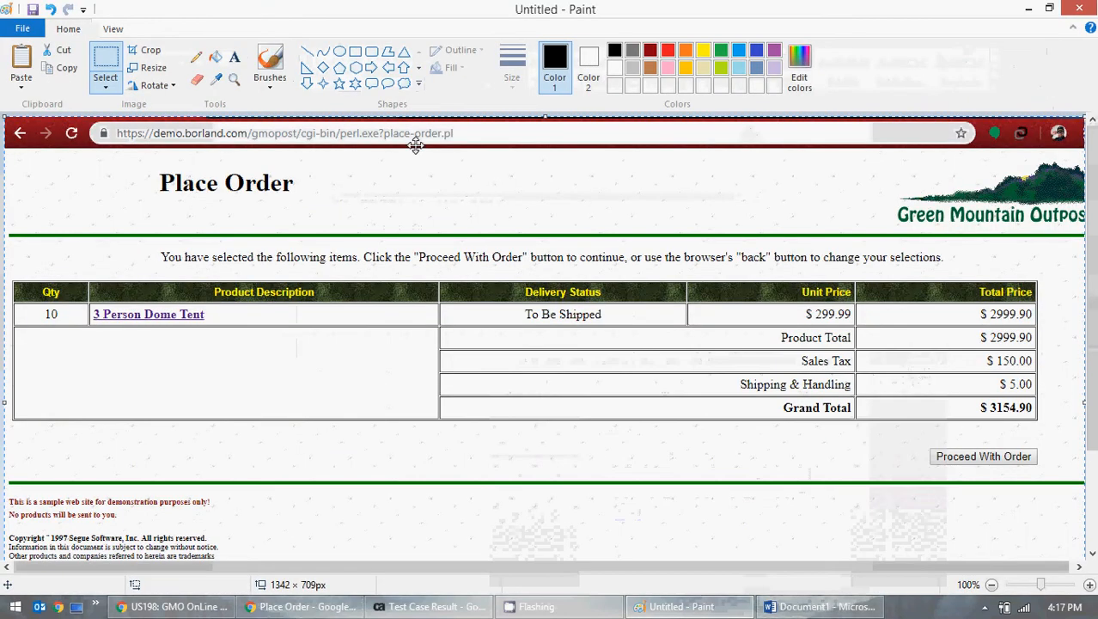
Replace the cropped Place Order picture in Paint with a new blank canvas, discarding the changes, and minimize Paint.
left_click(9, 32)
left_click(53, 58)
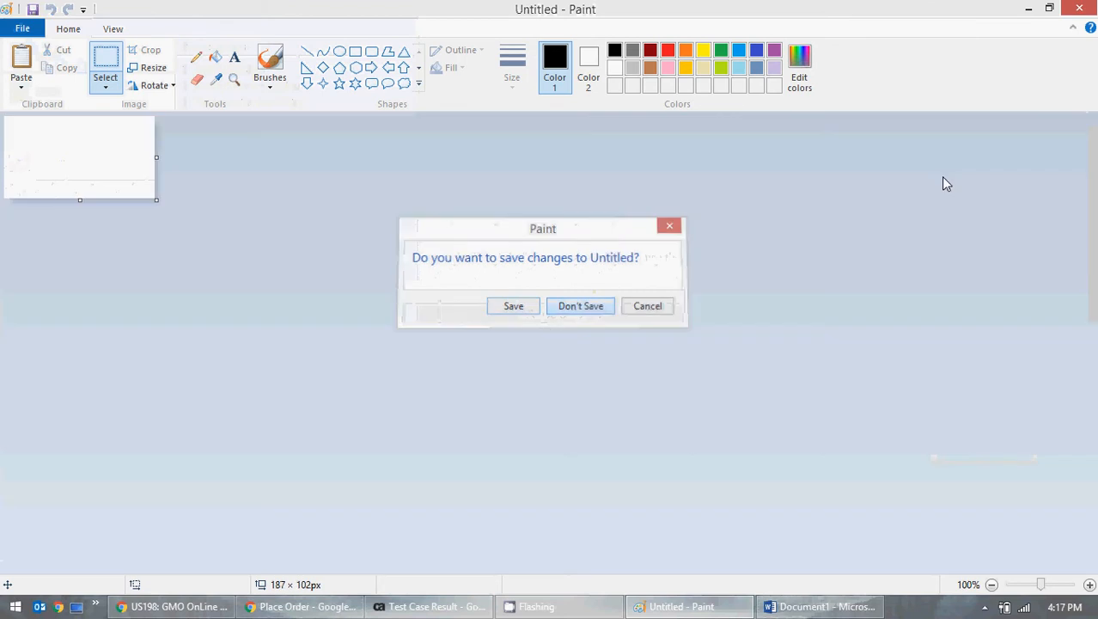
left_click(1028, 8)
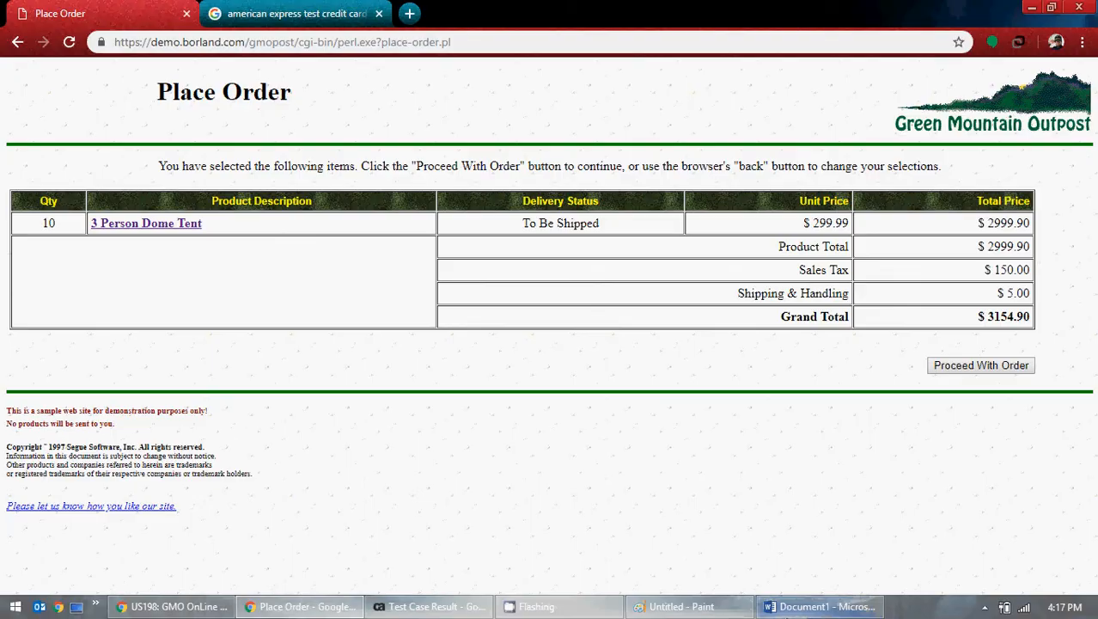
Proceed with the order in the browser and fill in the Bill To contact fields from the saved autofill details.
left_click(820, 606)
left_click(820, 606)
left_click(971, 368)
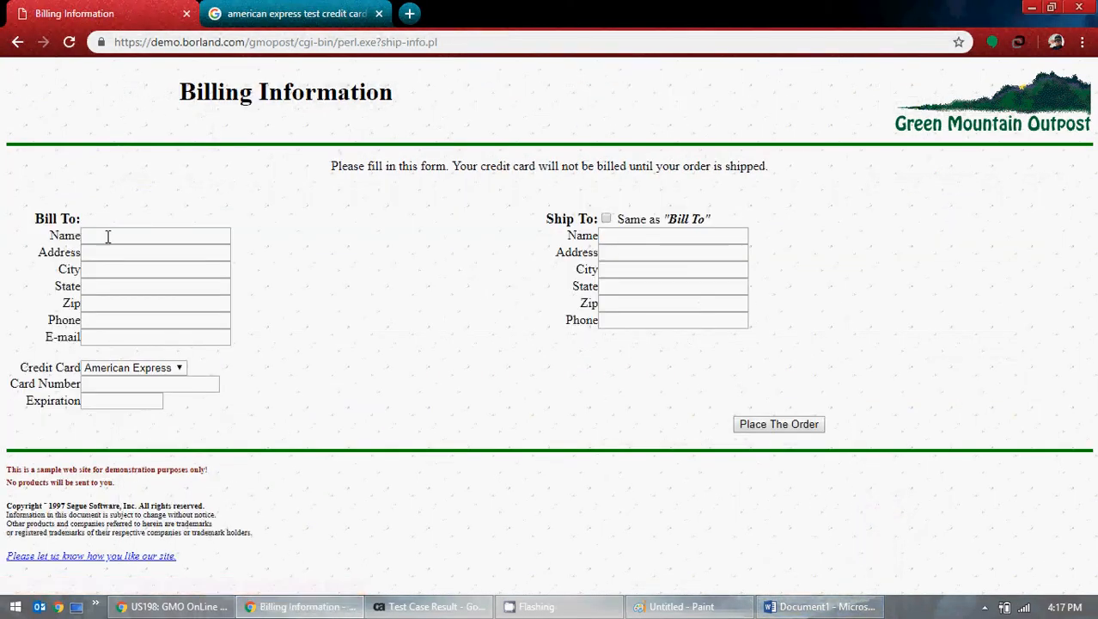
left_click(107, 237)
left_click(108, 261)
Copy the American Express test card number from the Google results and paste it into the billing form's Card Number field.
left_click(296, 14)
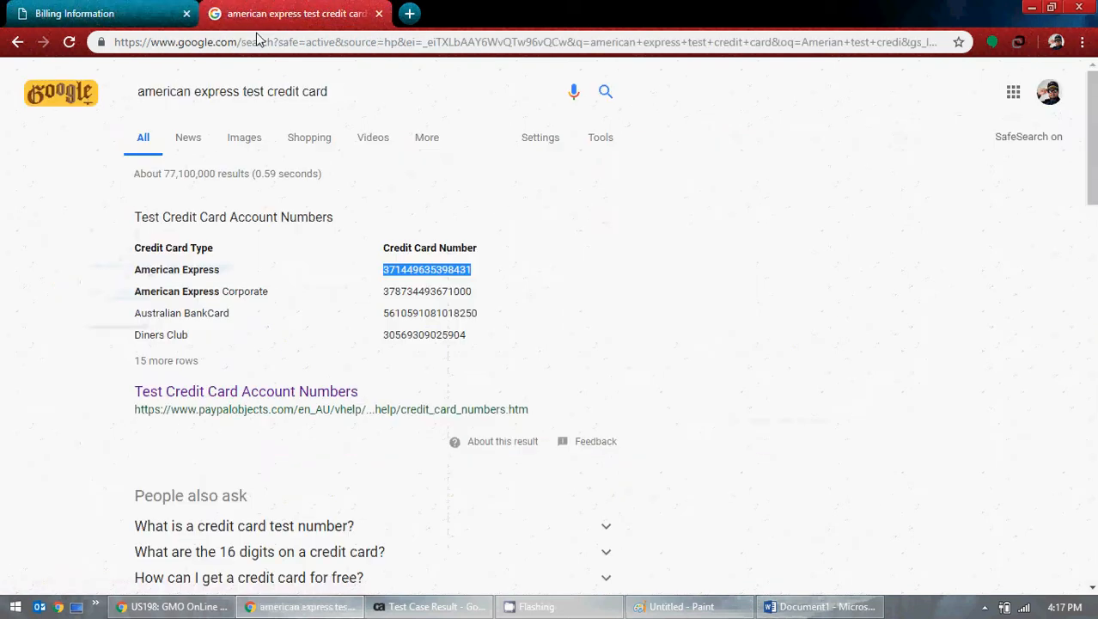
right_click(421, 272)
left_click(446, 282)
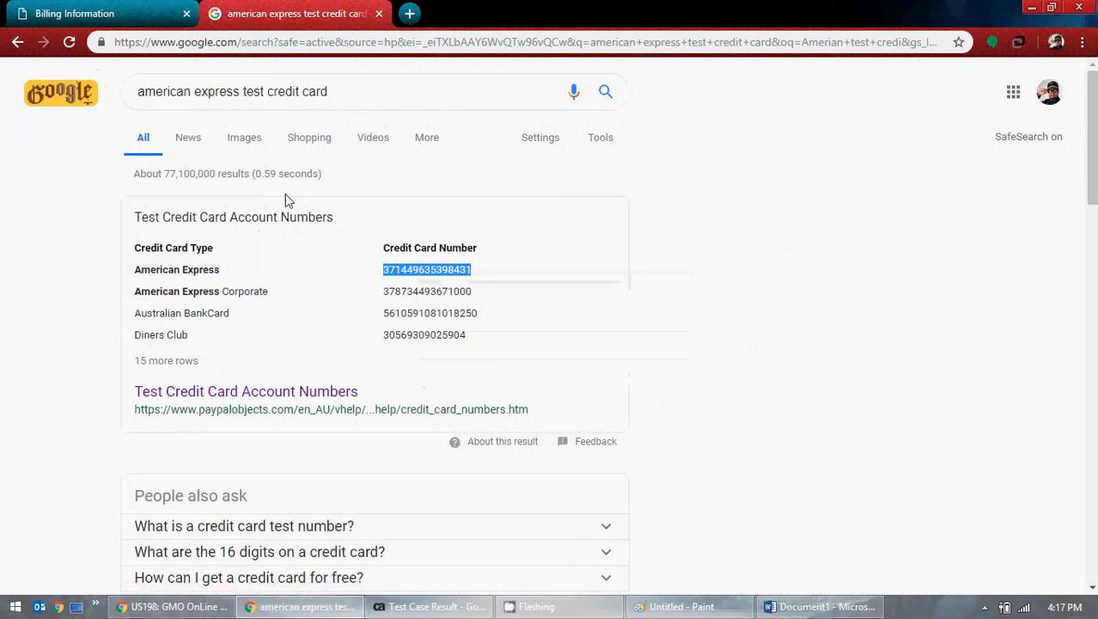
left_click(78, 14)
left_click(126, 388)
key("ctrl+v")
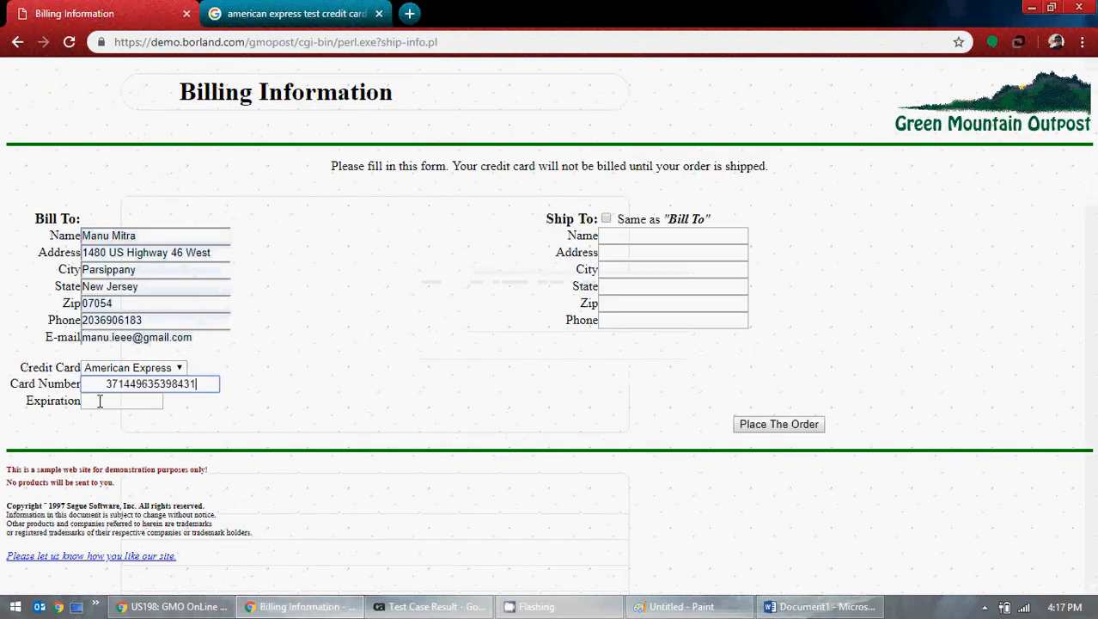
Enter 12/19 as the card expiration and set the Ship To details to be the same as Bill To.
left_click(98, 407)
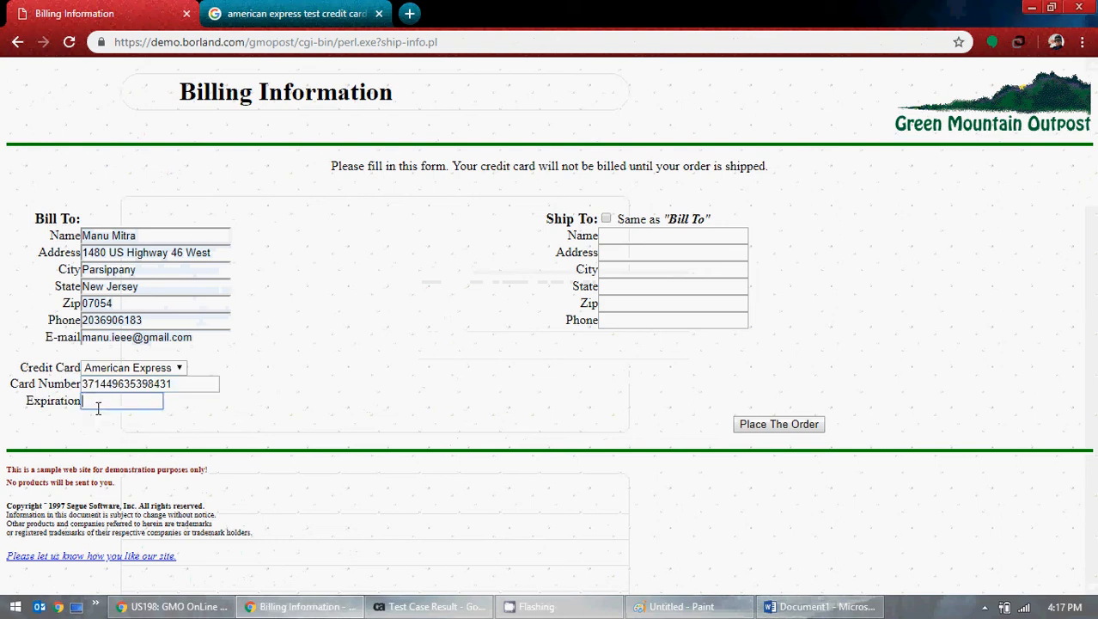
type("12/19")
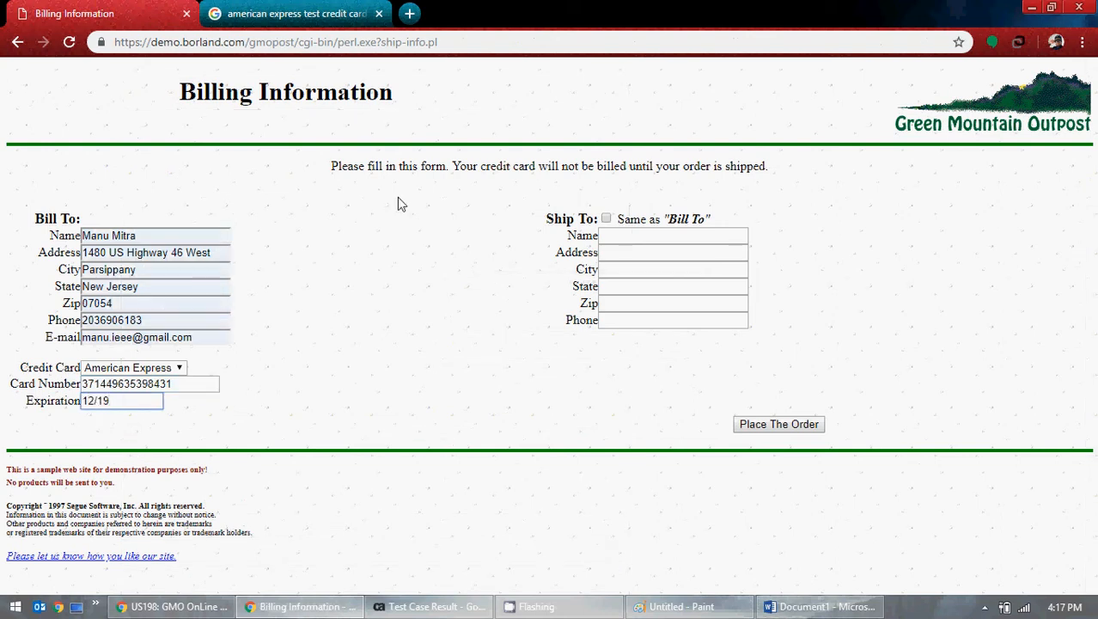
left_click(606, 218)
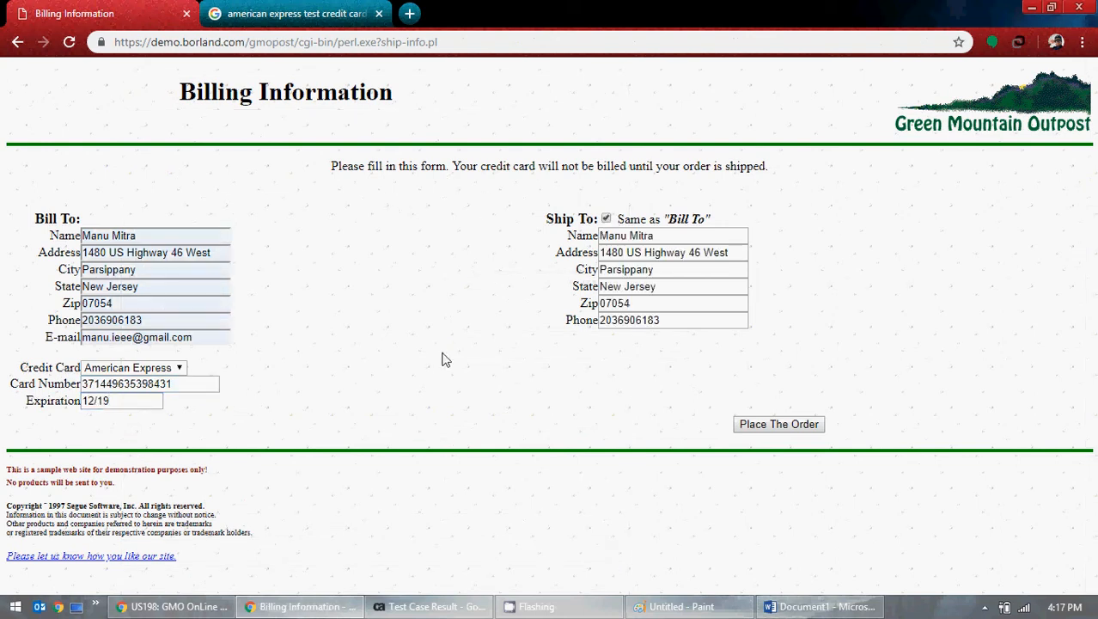
Paste the completed Billing Information page capture into Paint and select the page area without the browser tabs and taskbar.
left_click(686, 610)
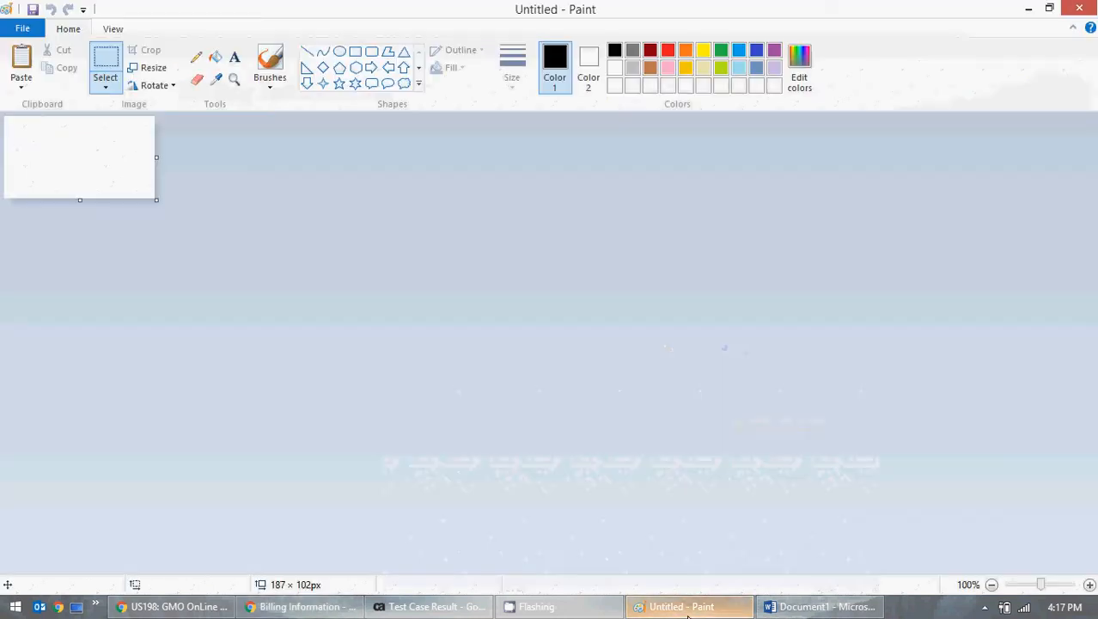
key("ctrl+v")
left_click(104, 86)
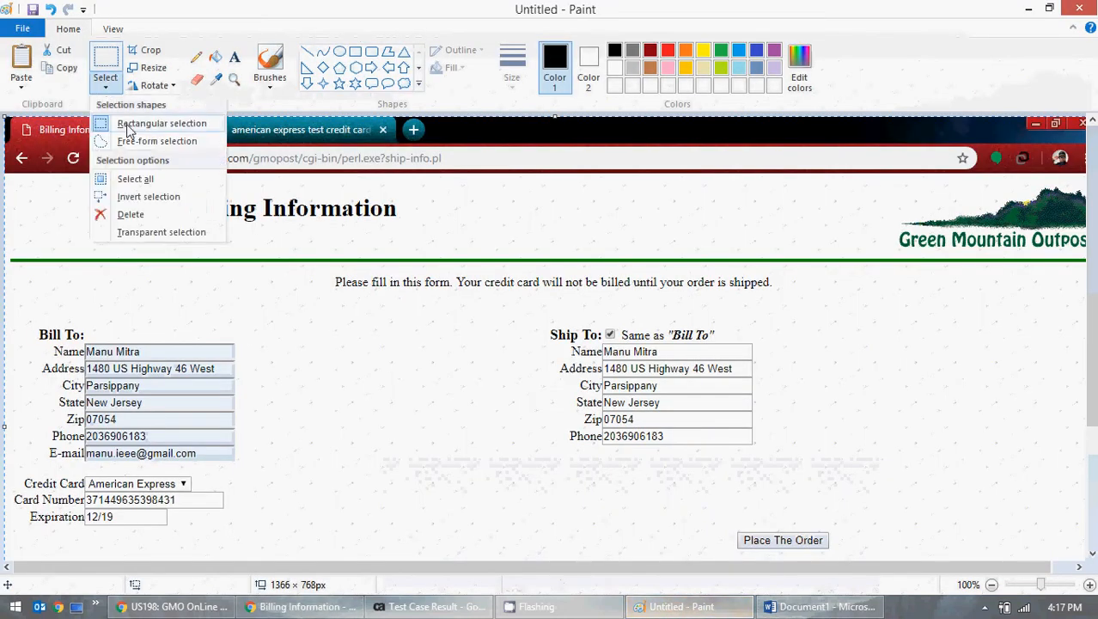
left_click(129, 123)
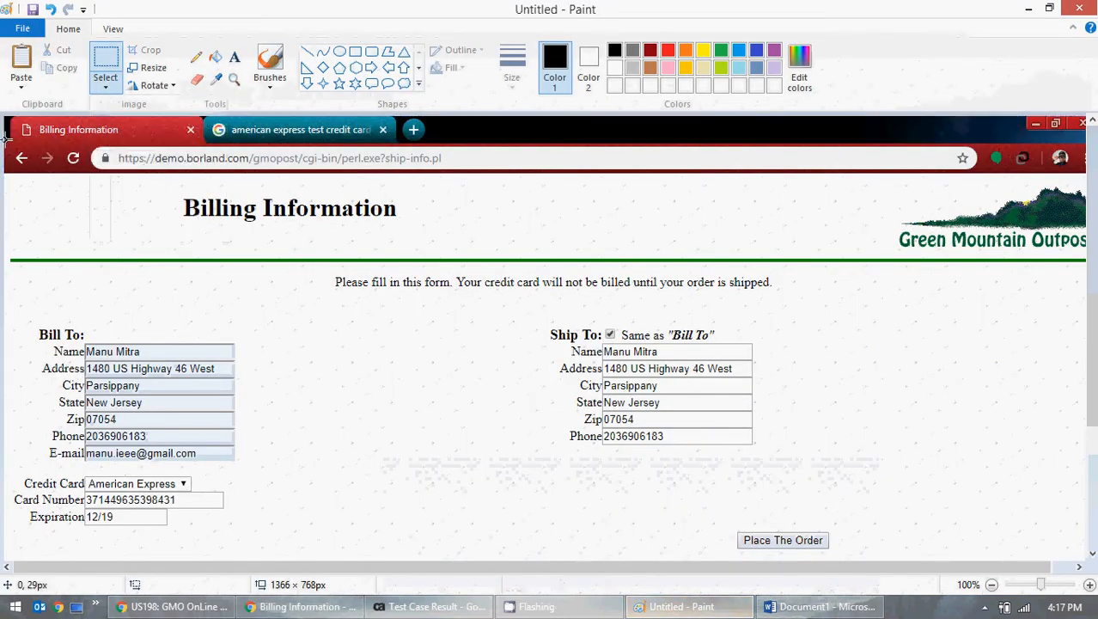
left_click_drag(5, 138, 509, 366)
left_click(672, 258)
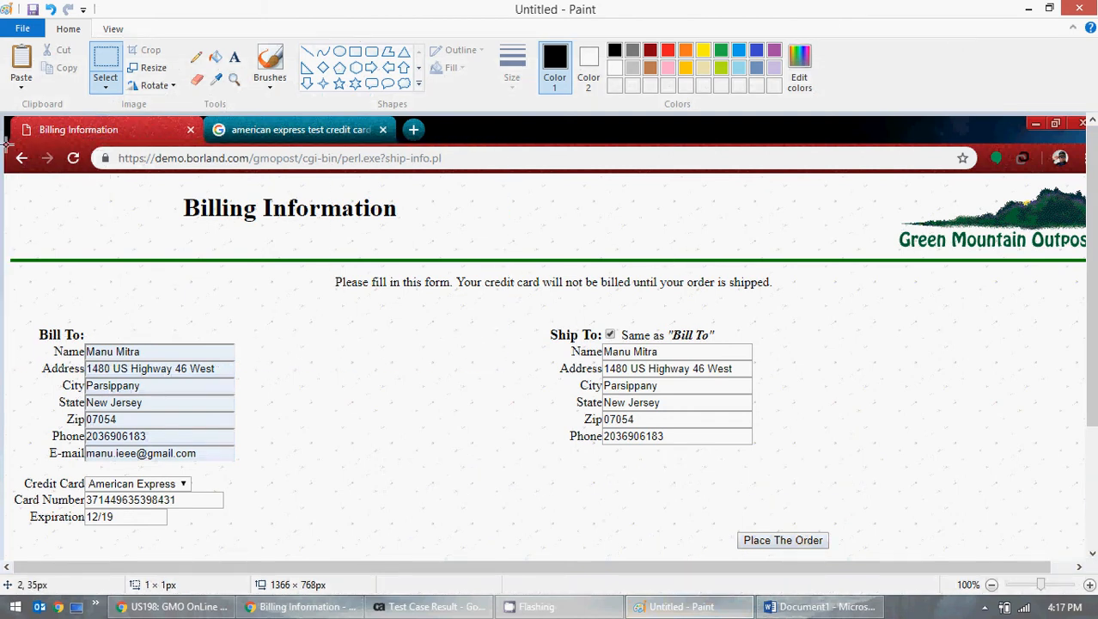
mouse_move(5, 142)
left_mouse_down()
mouse_move(135, 216)
mouse_move(678, 422)
mouse_move(981, 522)
mouse_move(1091, 529)
left_mouse_up()
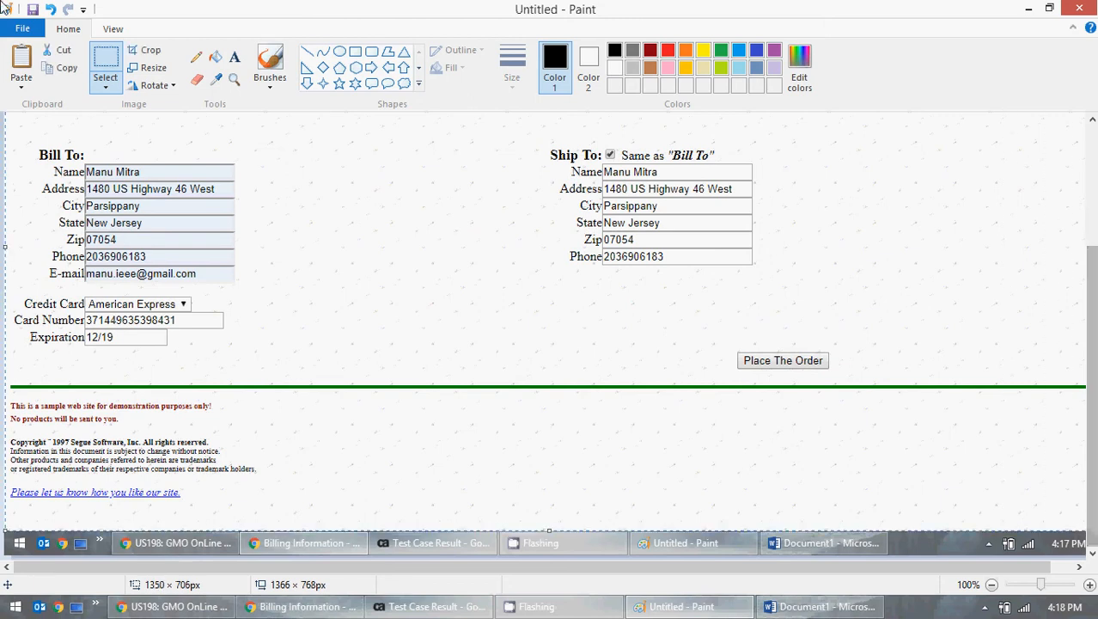
Open a new Paint canvas without saving the full billing capture and paste in the cropped Billing Information image.
left_click(22, 28)
left_click(73, 57)
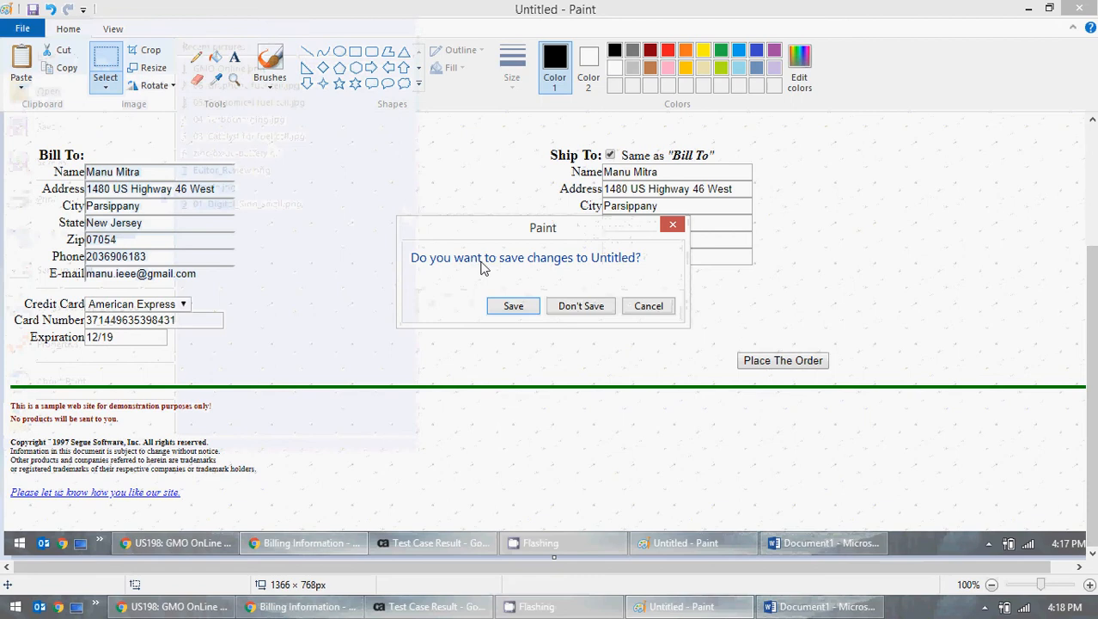
left_click(577, 308)
key("ctrl+v")
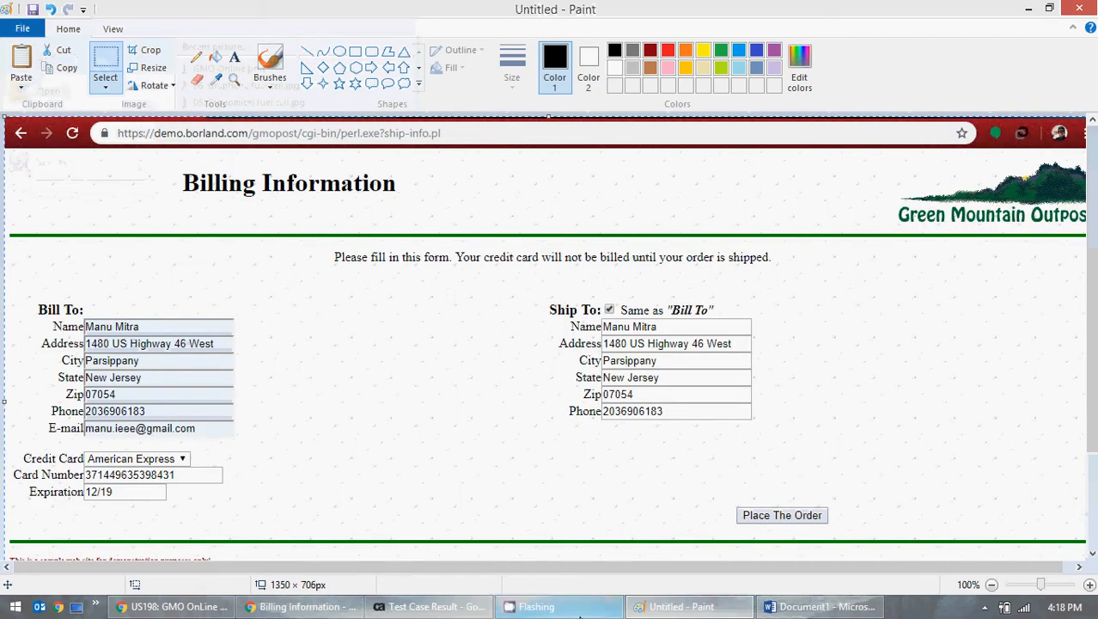
In the Word document, insert the cropped Billing Information image under "Step 4:" and add the label "Step 5:" below it.
left_click(820, 607)
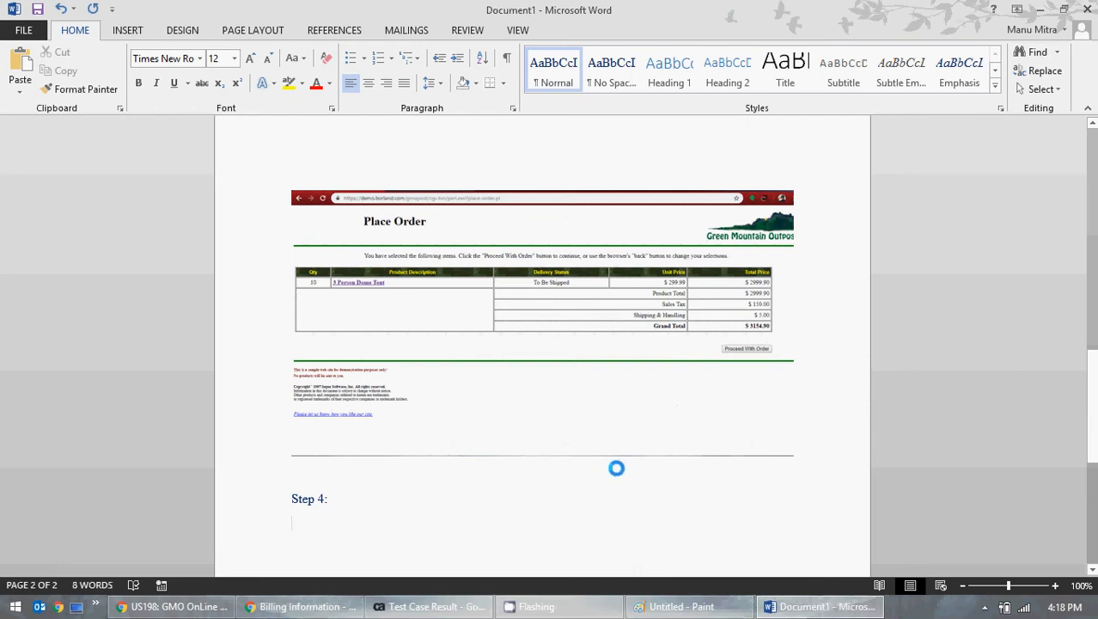
key("ctrl+v")
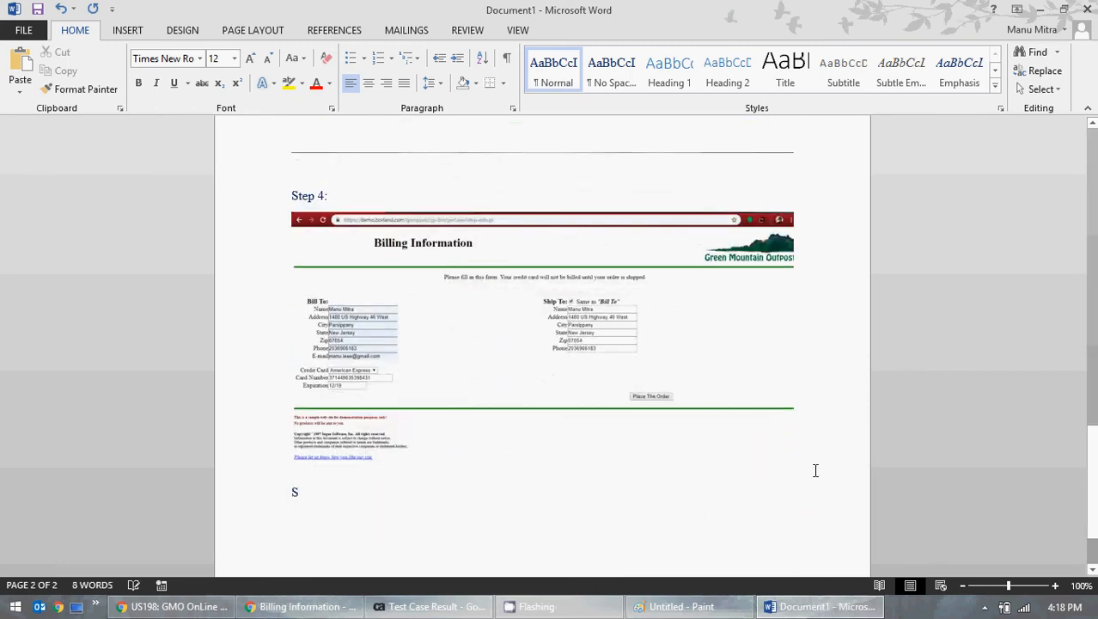
type("tep 5:")
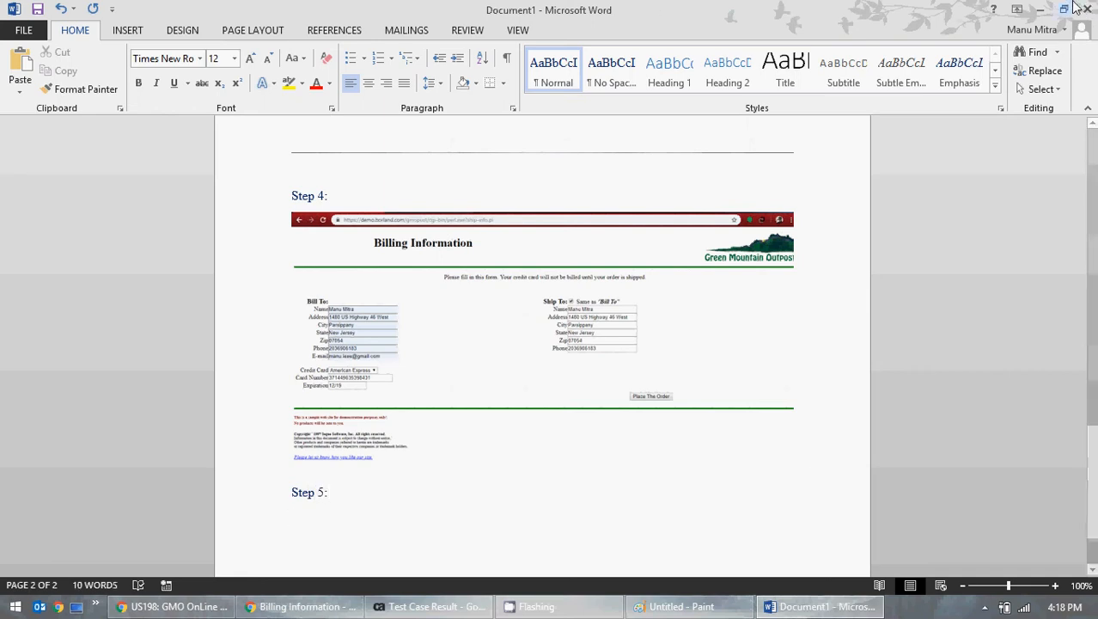
Minimize Word and replace the billing picture in Paint with a new blank canvas, discarding the changes.
left_click(1042, 10)
left_click(23, 29)
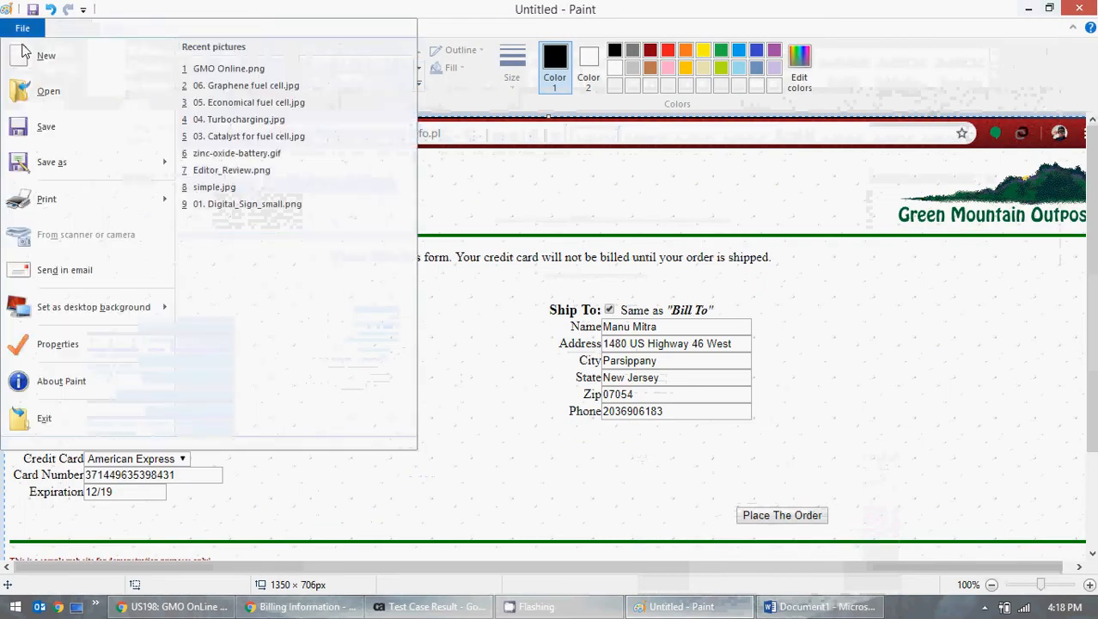
left_click(39, 52)
left_click(580, 308)
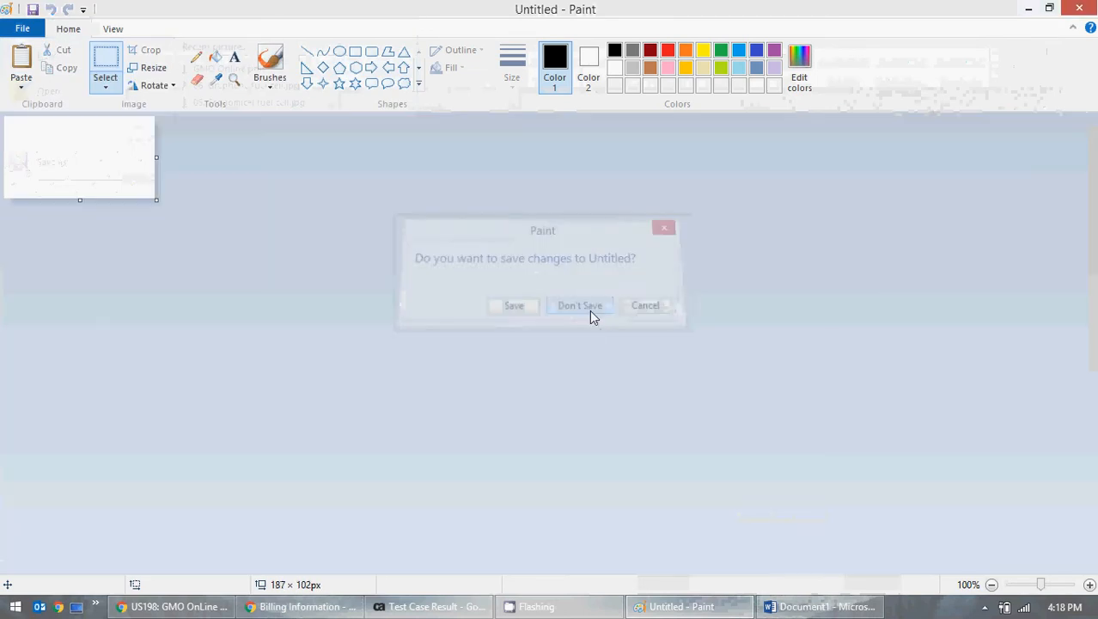
Minimize Paint, place the order from the Billing Information form and dismiss the browser popup.
left_click(1028, 9)
left_click(763, 427)
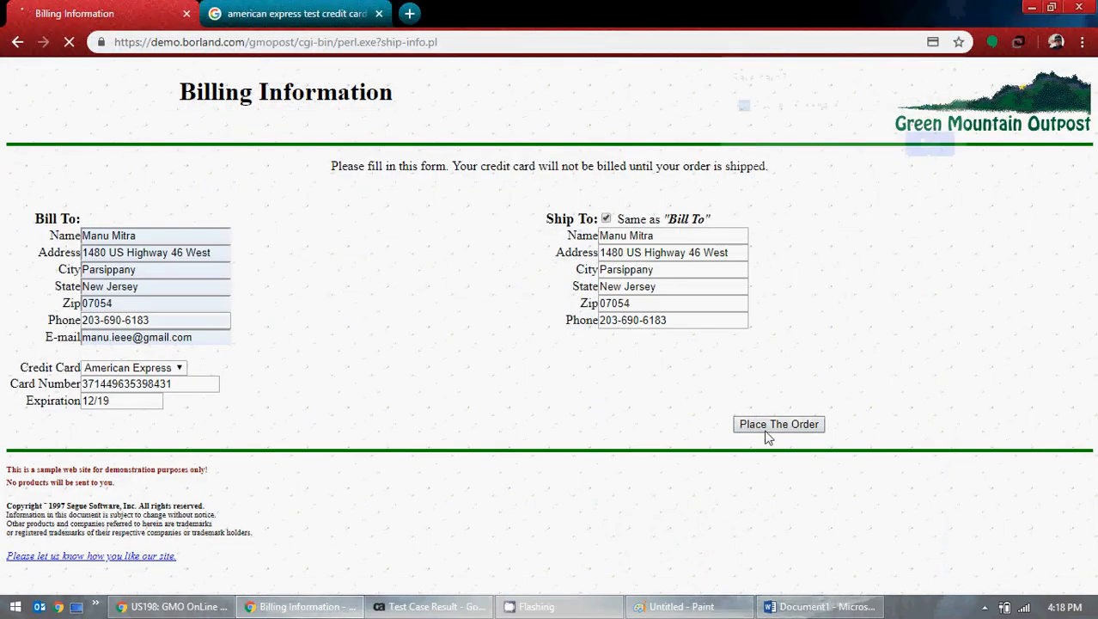
left_click(961, 67)
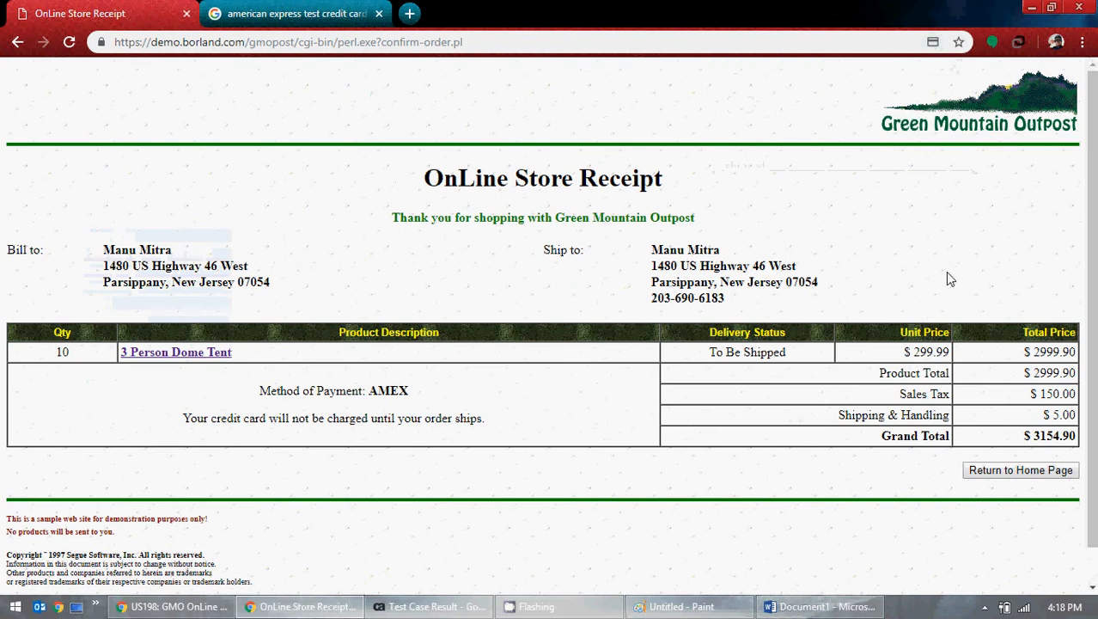
Switch to Paint, paste the OnLine Store Receipt screenshot into the blank canvas and activate rectangular selection.
left_click(680, 606)
key("ctrl+v")
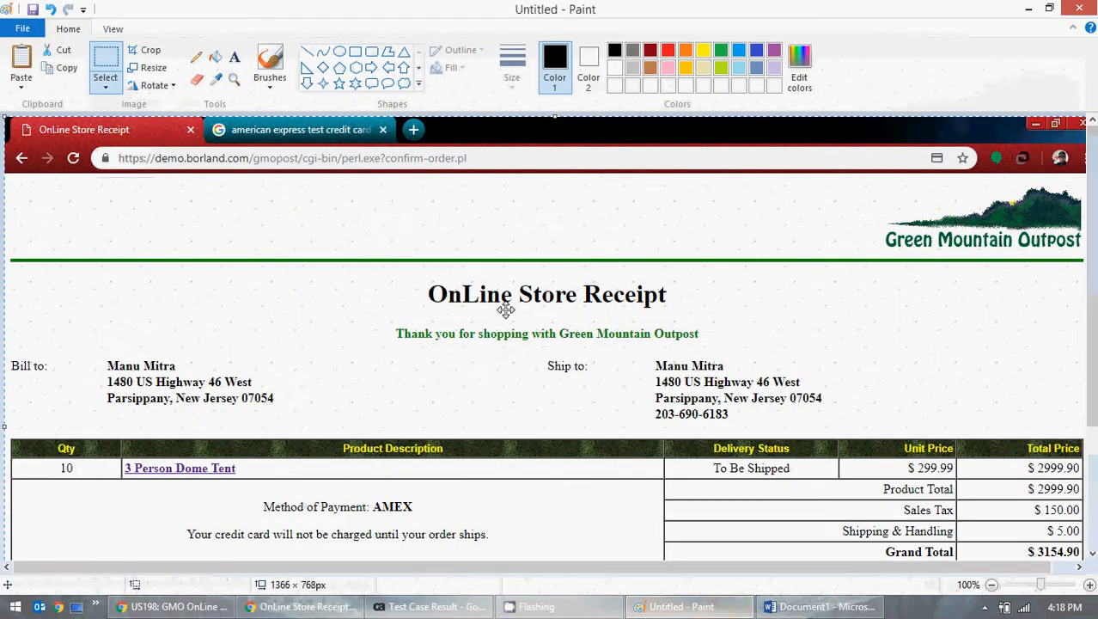
left_click(105, 79)
left_click(126, 128)
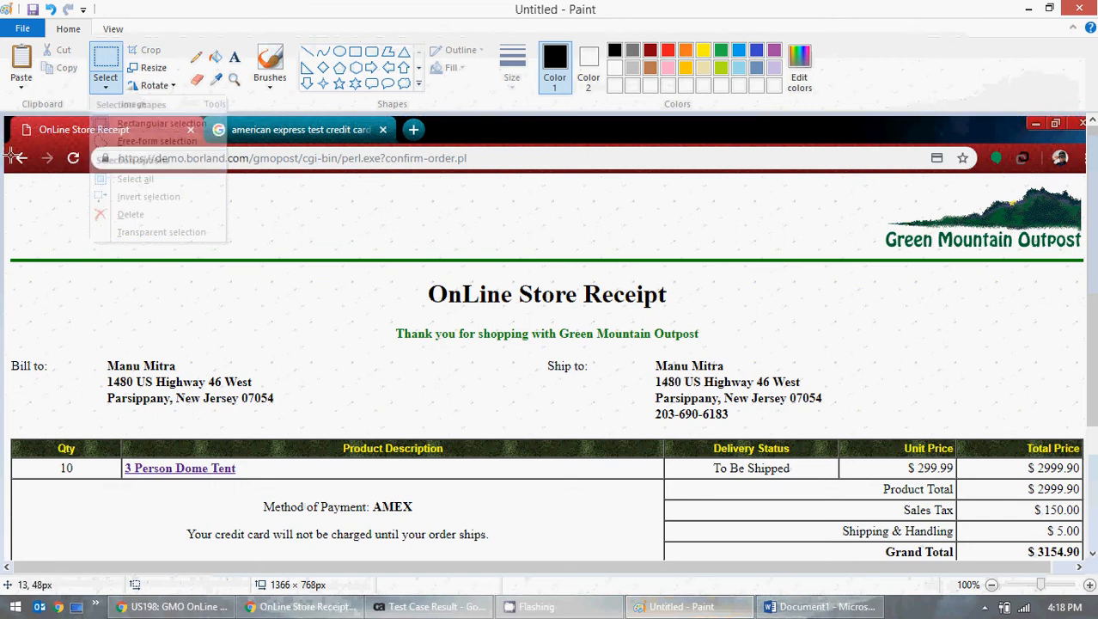
left_click_drag(5, 141, 498, 378)
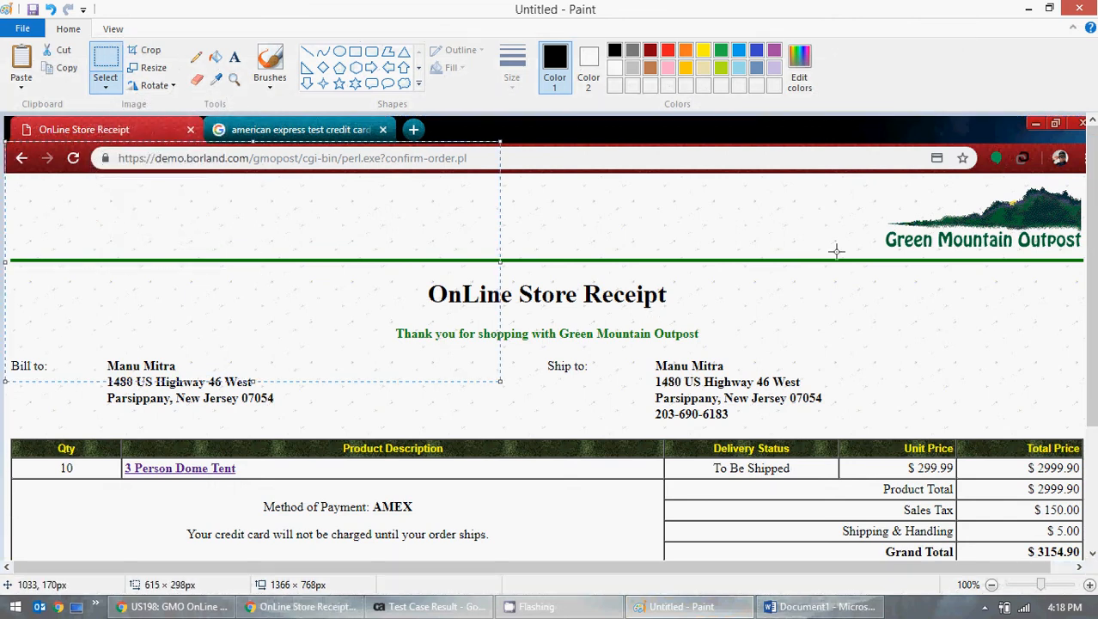
left_click(2, 163)
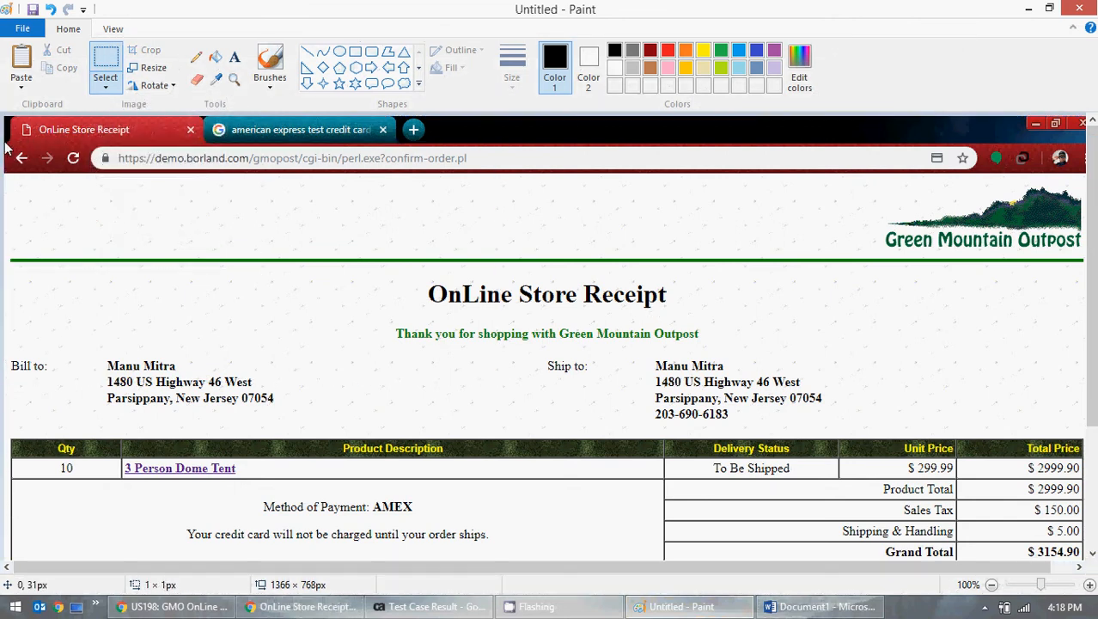
left_click_drag(5, 142, 186, 251)
left_click(187, 251)
mouse_move(7, 139)
left_mouse_down()
mouse_move(444, 356)
mouse_move(1040, 540)
mouse_move(1096, 526)
left_mouse_up()
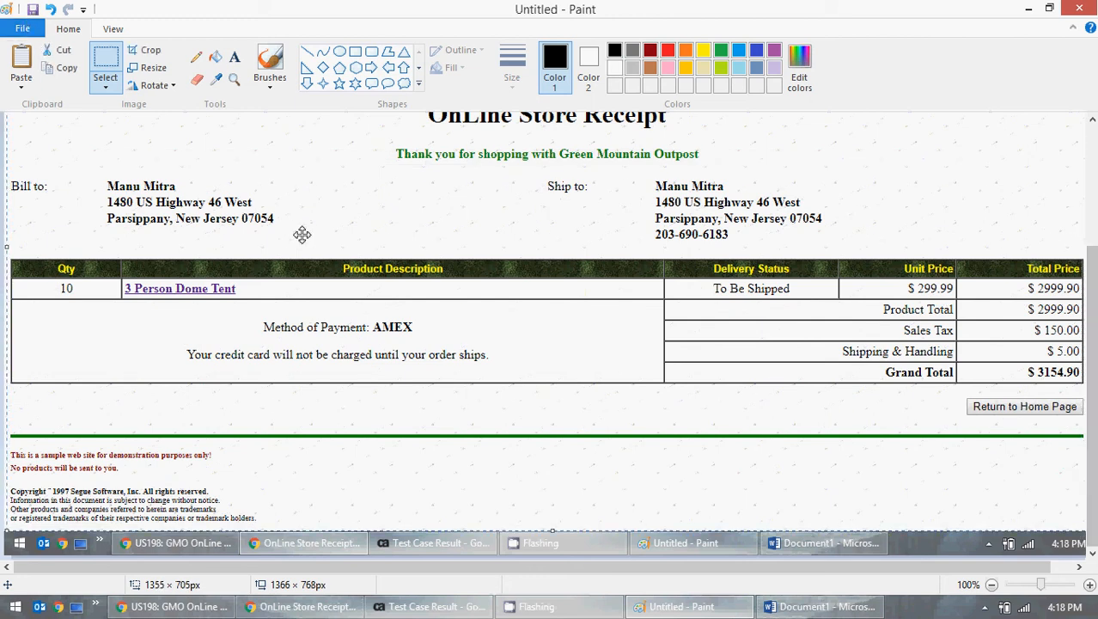
scroll(296, 234, "up", 3)
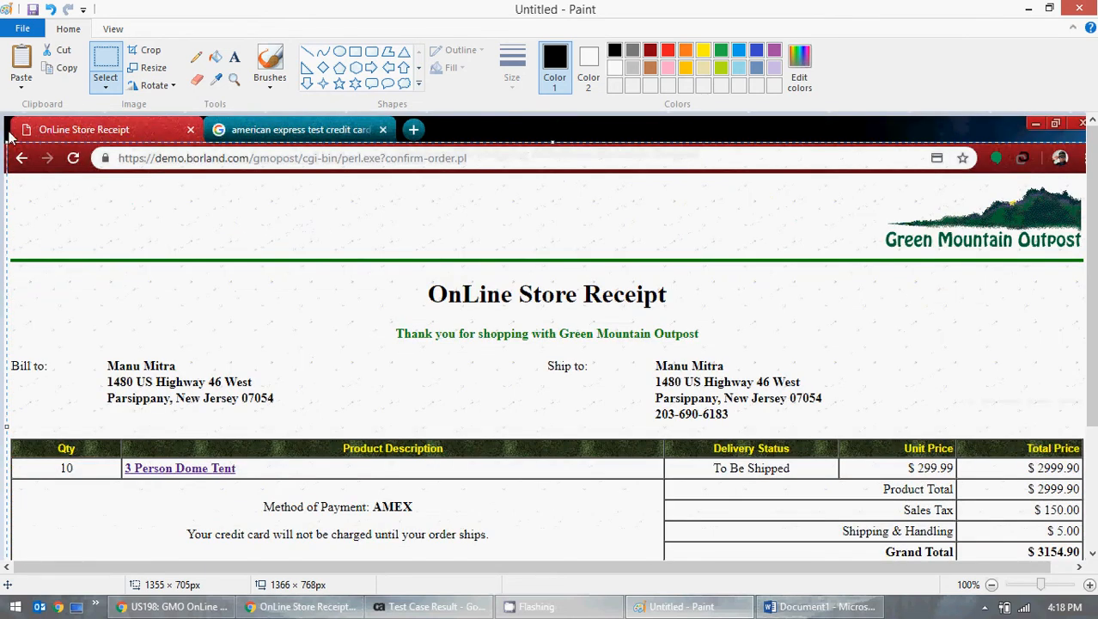
left_click_drag(8, 133, 4, 126)
left_click(50, 9)
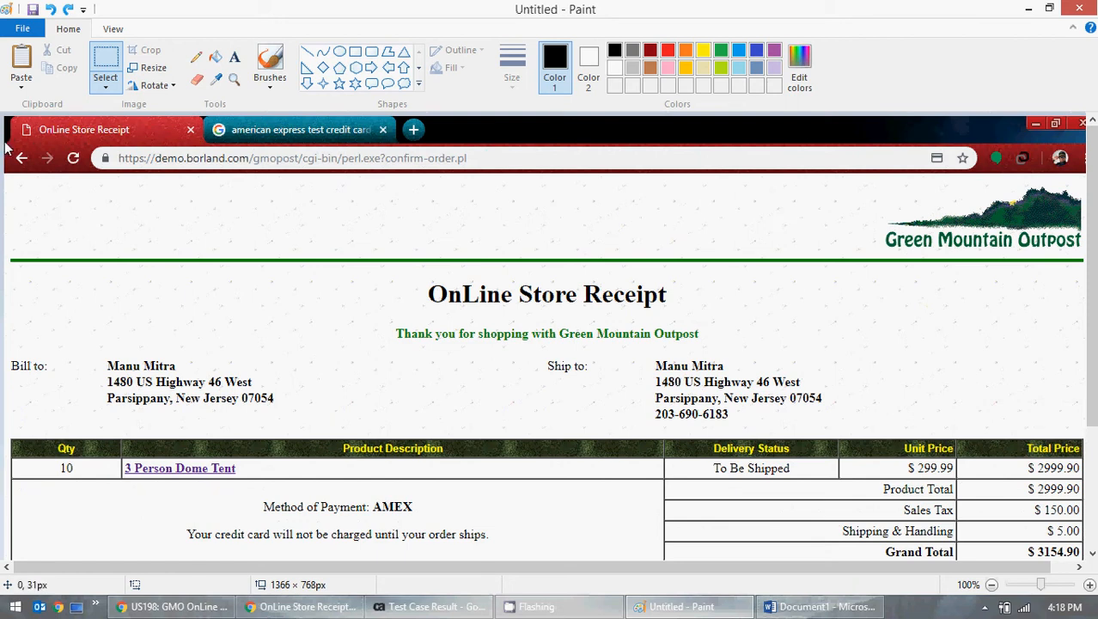
Copy the receipt area from the address bar to above the taskbar, about 1361 × 707 px, into a new canvas, discarding the full capture.
left_click_drag(4, 141, 1082, 530)
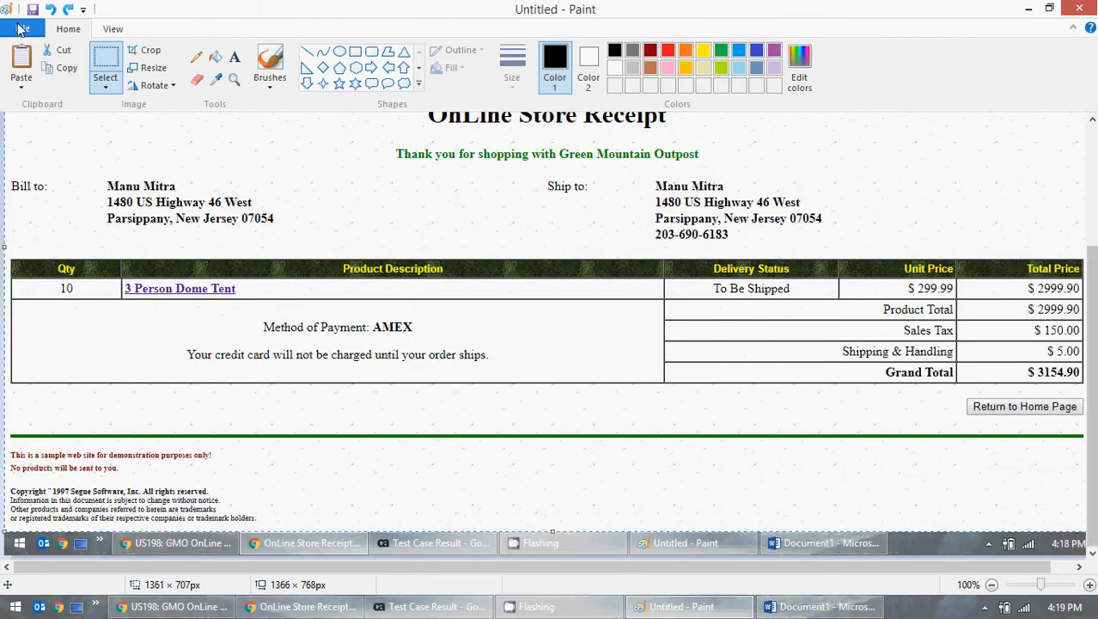
left_click(22, 29)
left_click(48, 55)
left_click(581, 307)
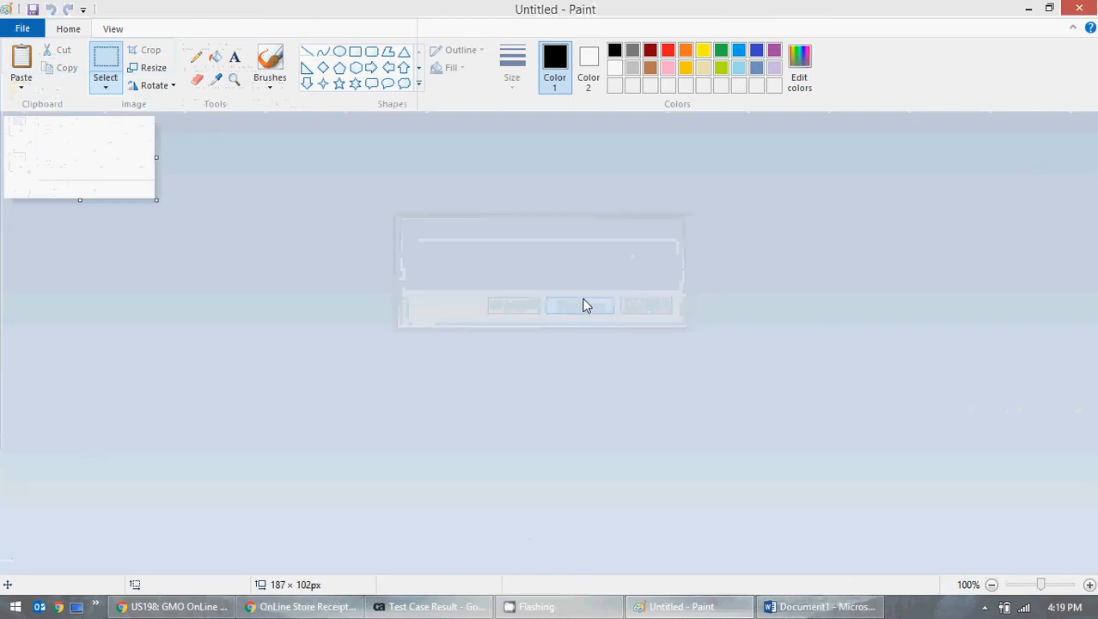
key("ctrl+v")
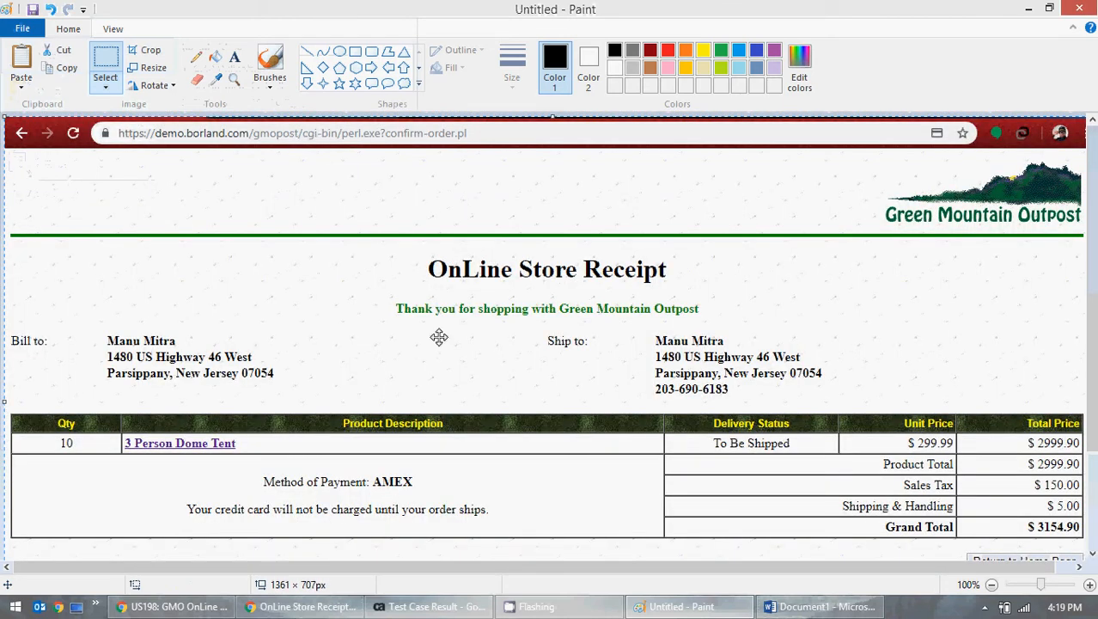
In the Word document, insert the cropped OnLine Store Receipt image under "Step 5:" and add the label "Step 6:" below it.
left_click(821, 607)
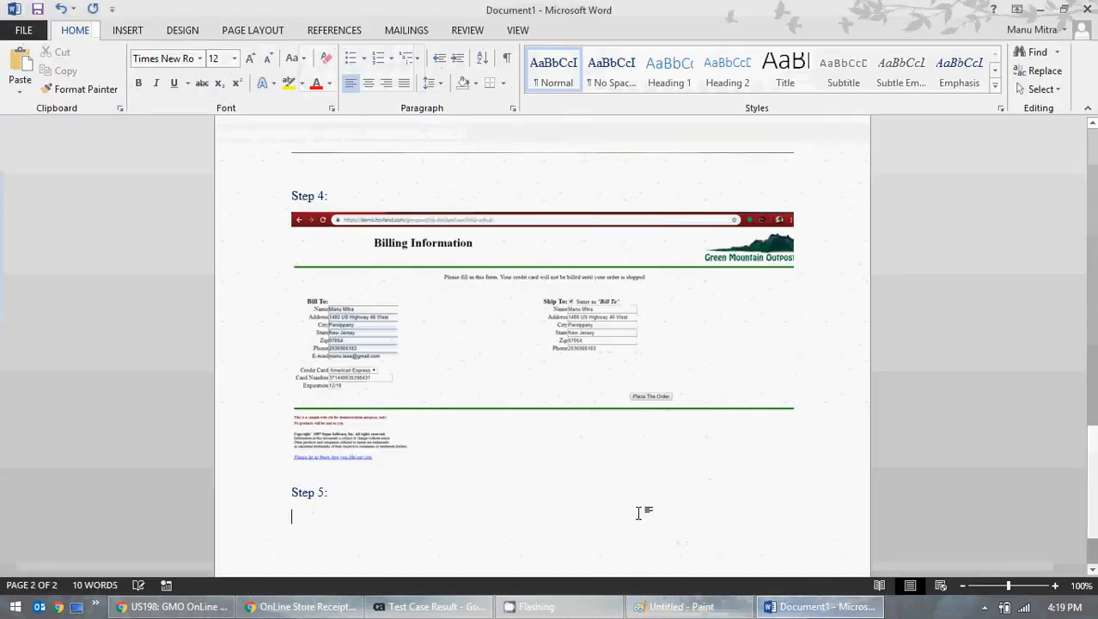
key("ctrl+v")
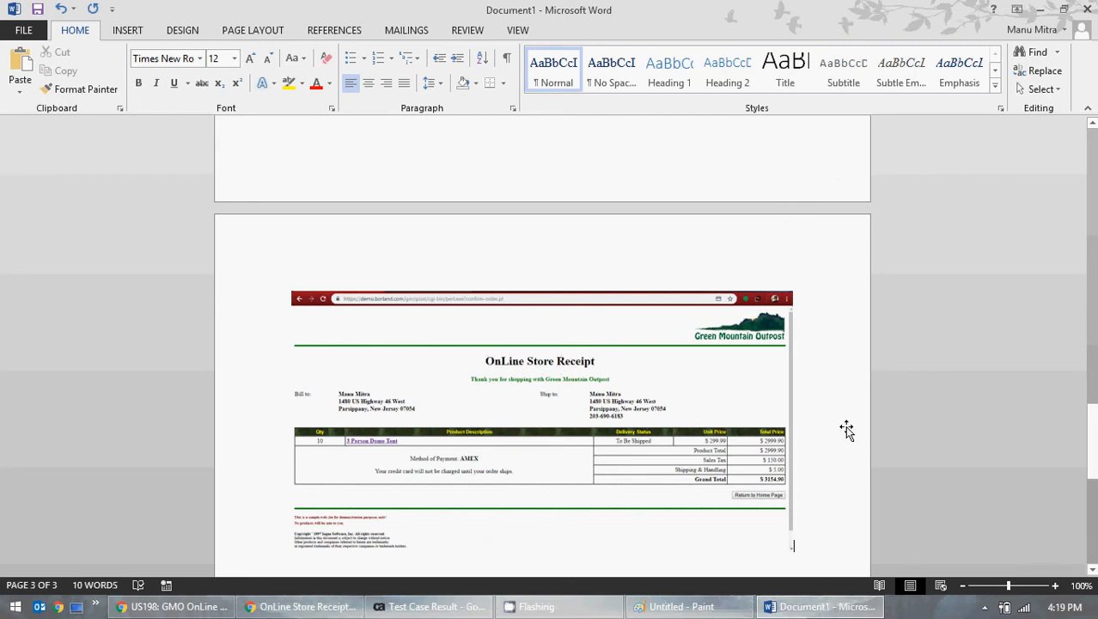
scroll(846, 430, "down", 1)
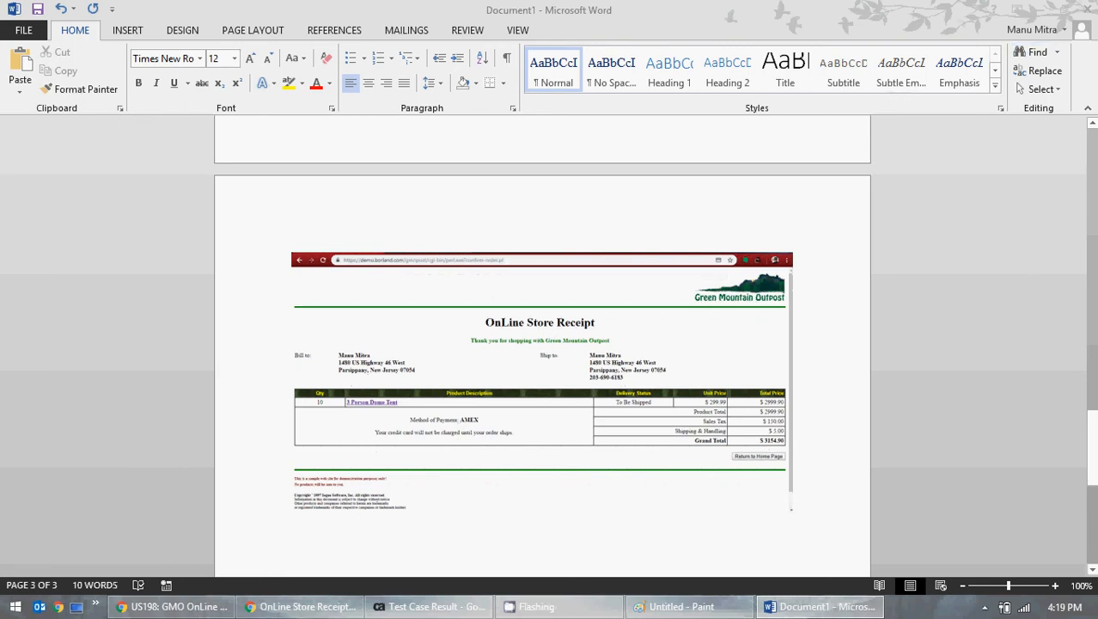
mouse_move(1095, 440)
left_mouse_down()
mouse_move(1091, 430)
mouse_move(1078, 444)
left_mouse_up()
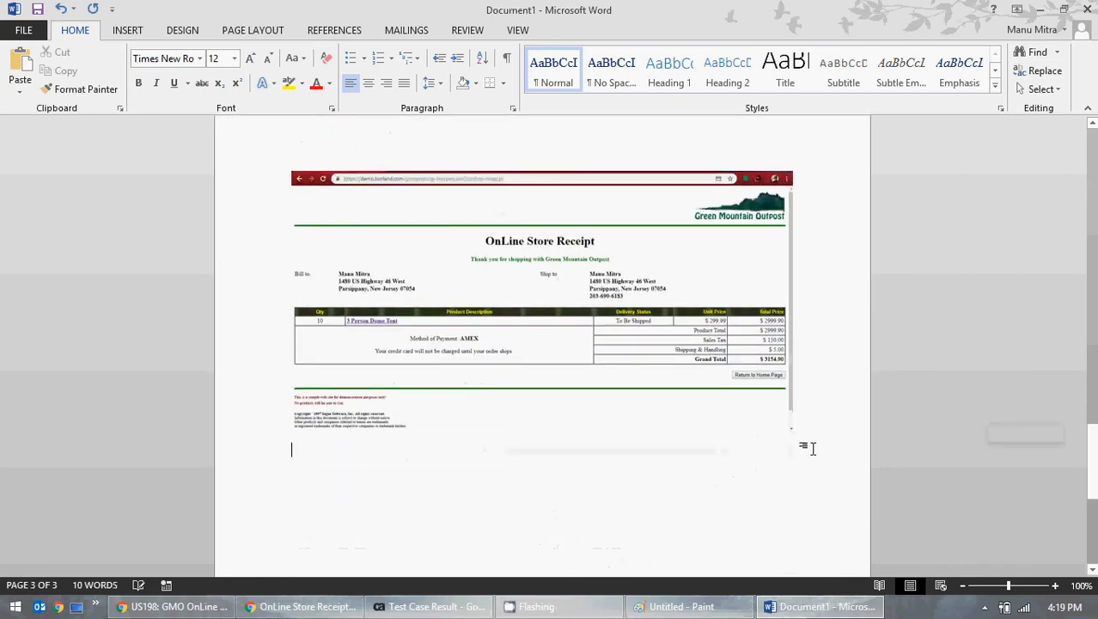
key("Return")
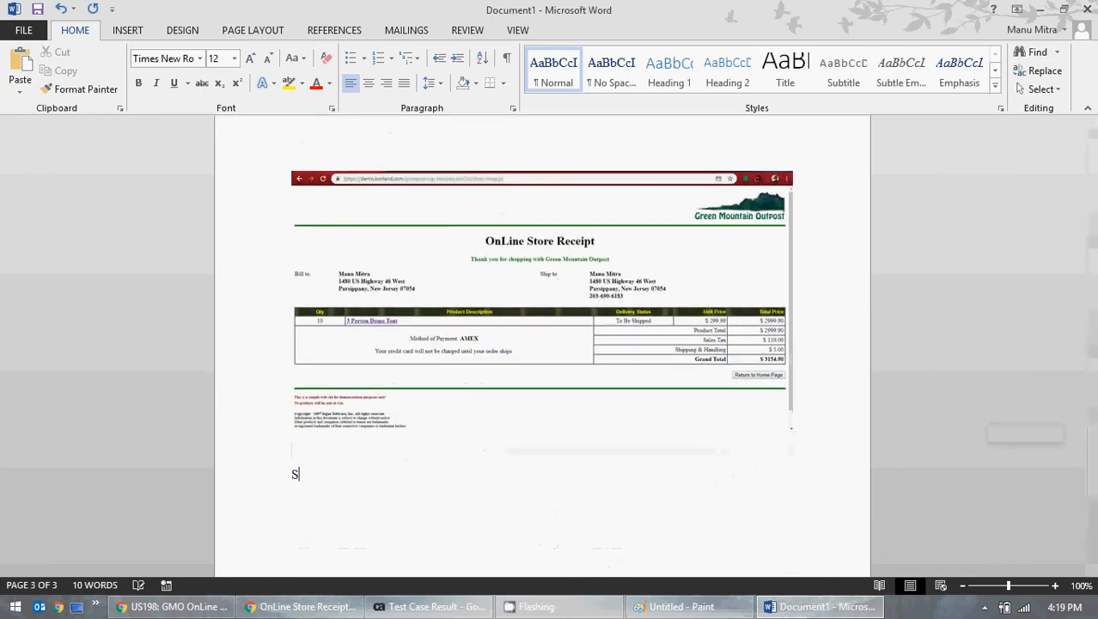
type("Step 6:")
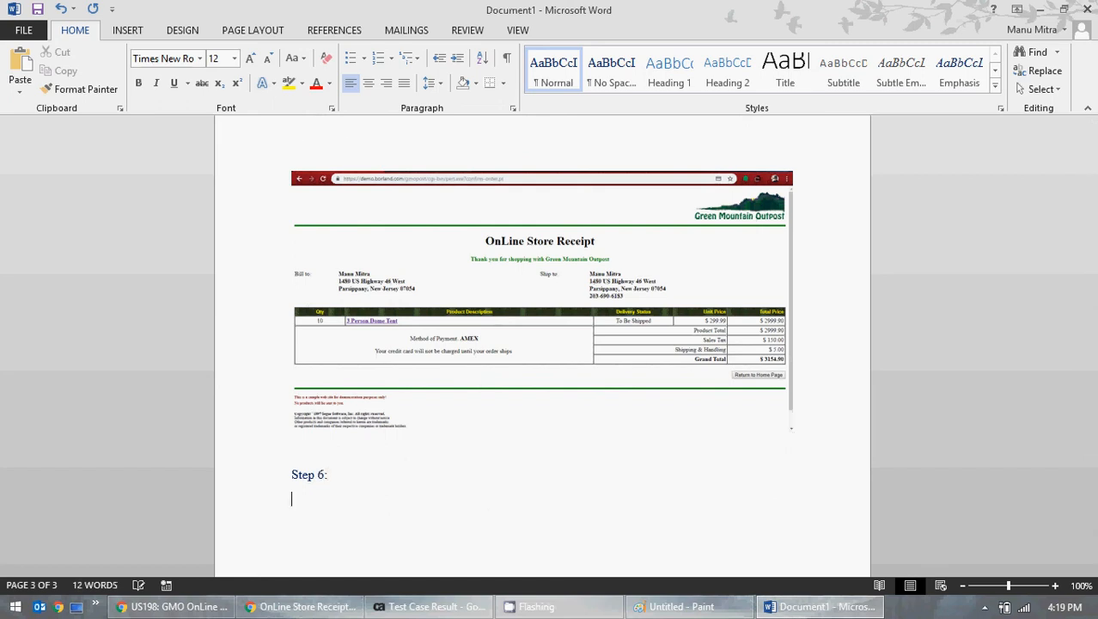
Minimize Word and replace the receipt picture in Paint with a new blank canvas, discarding the changes.
left_click(1040, 10)
left_click(20, 29)
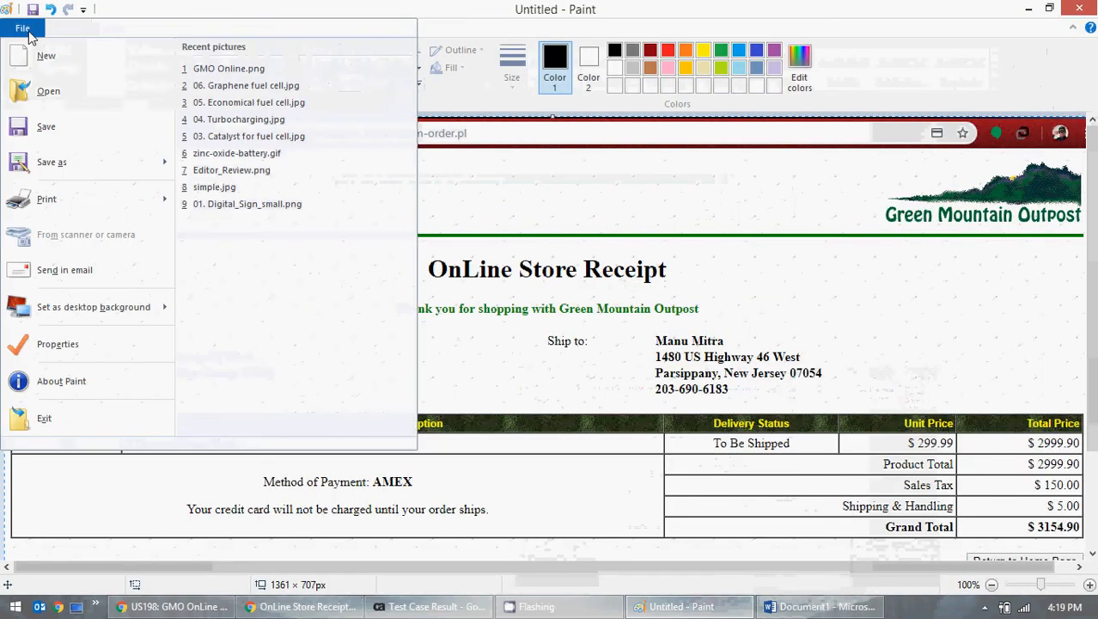
left_click(45, 55)
left_click(557, 308)
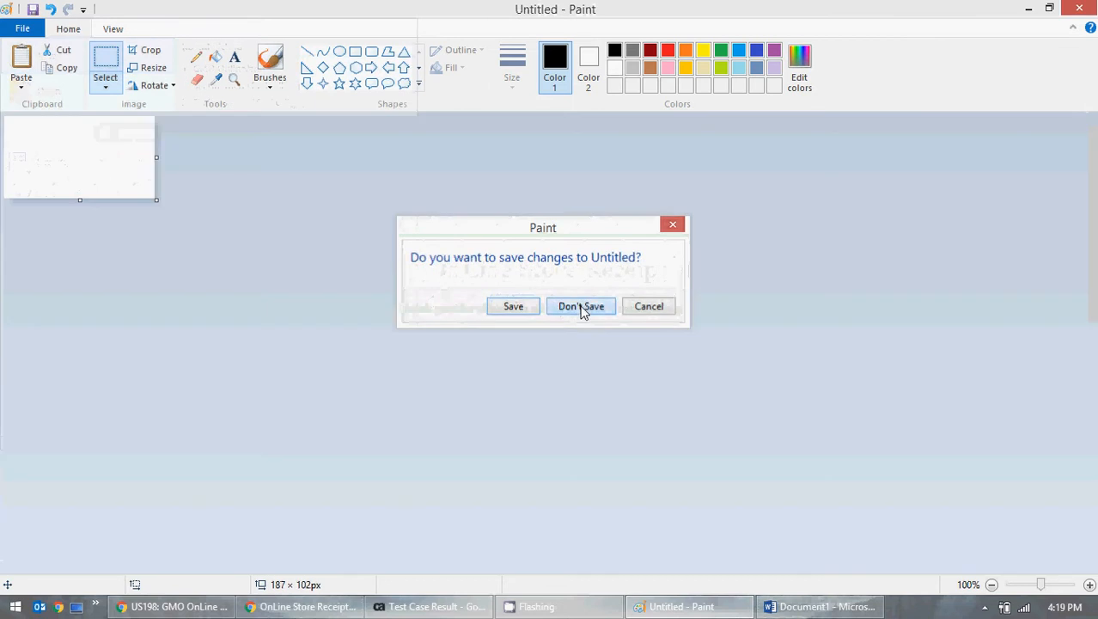
Return from the store receipt to the GMO OnLine home page in Chrome and paste its screenshot into Paint.
left_click(1029, 9)
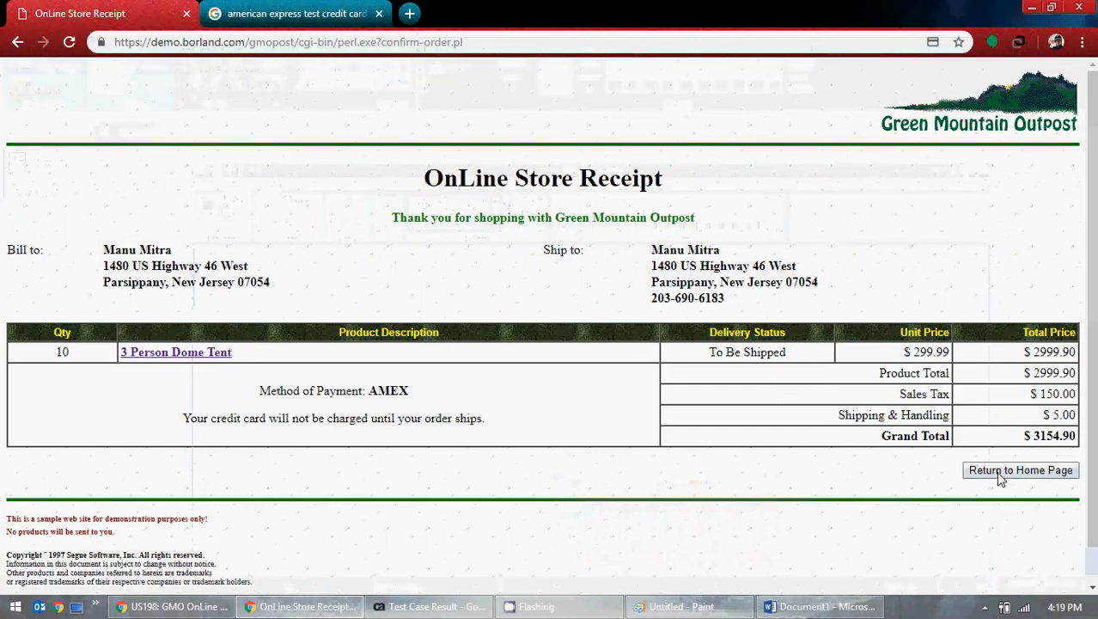
left_click(1006, 475)
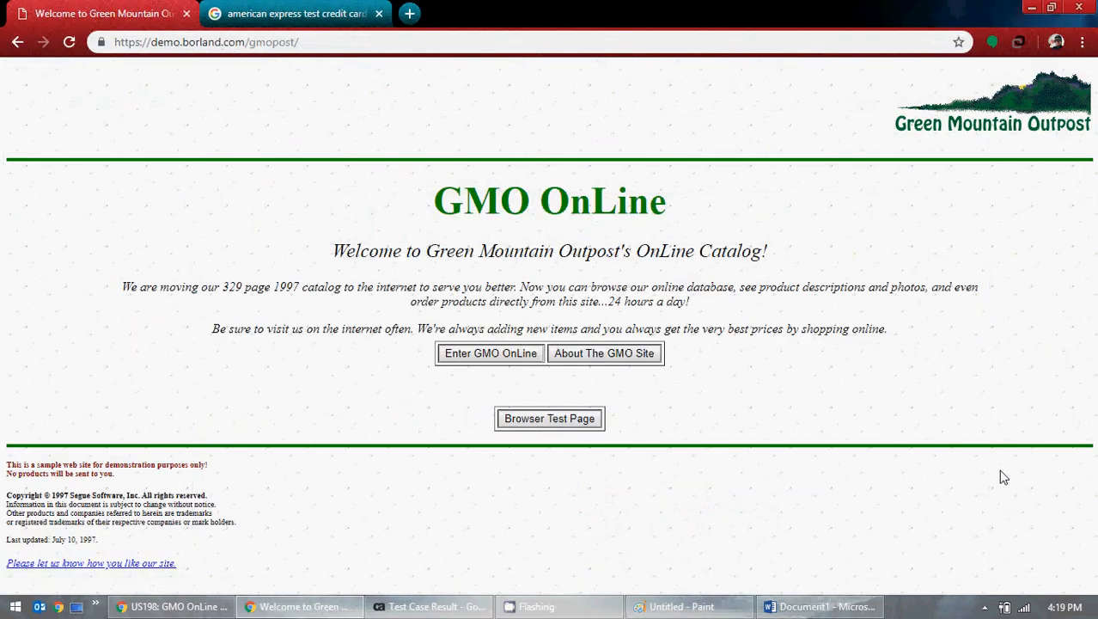
left_click(726, 612)
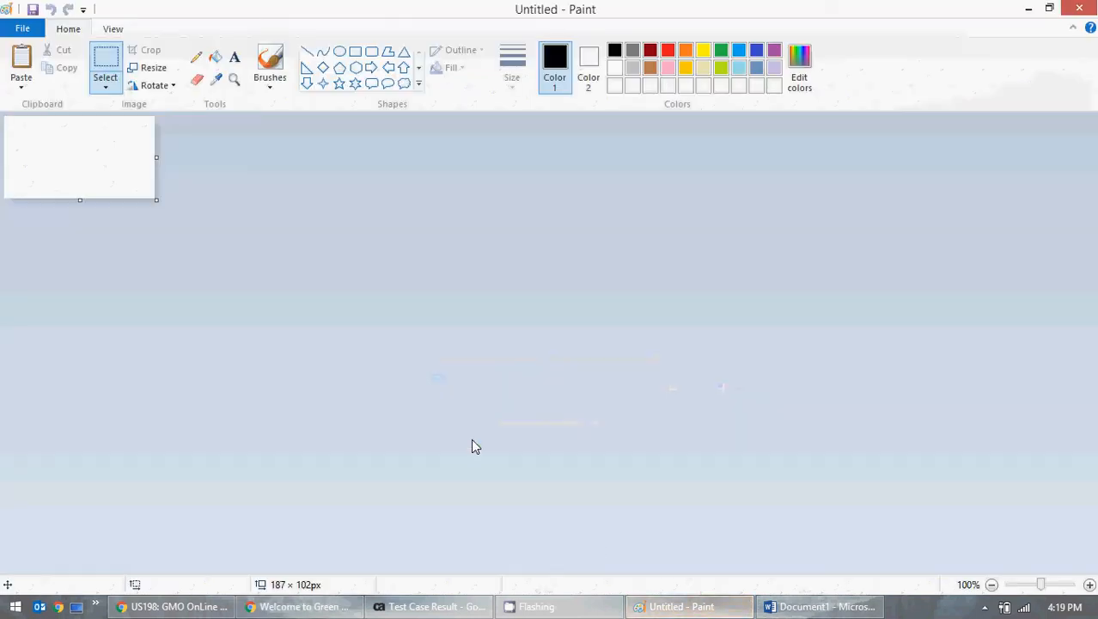
key("ctrl+v")
Copy the home page area from the address bar to above the taskbar, about 1354 × 706 px, into a new canvas, discarding the full capture.
left_click(105, 81)
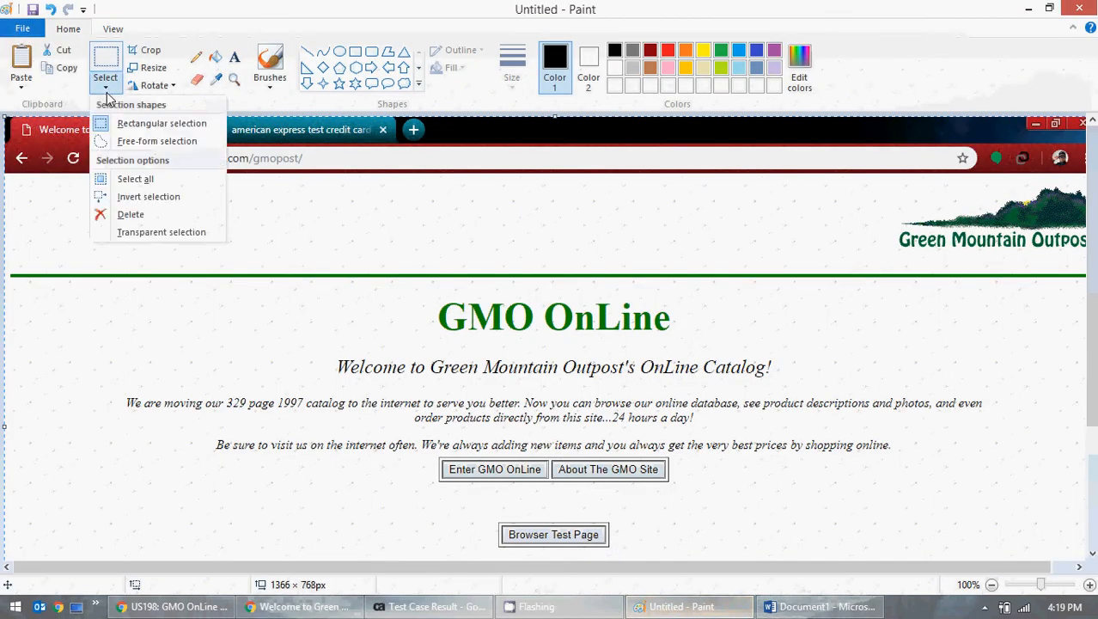
left_click(123, 129)
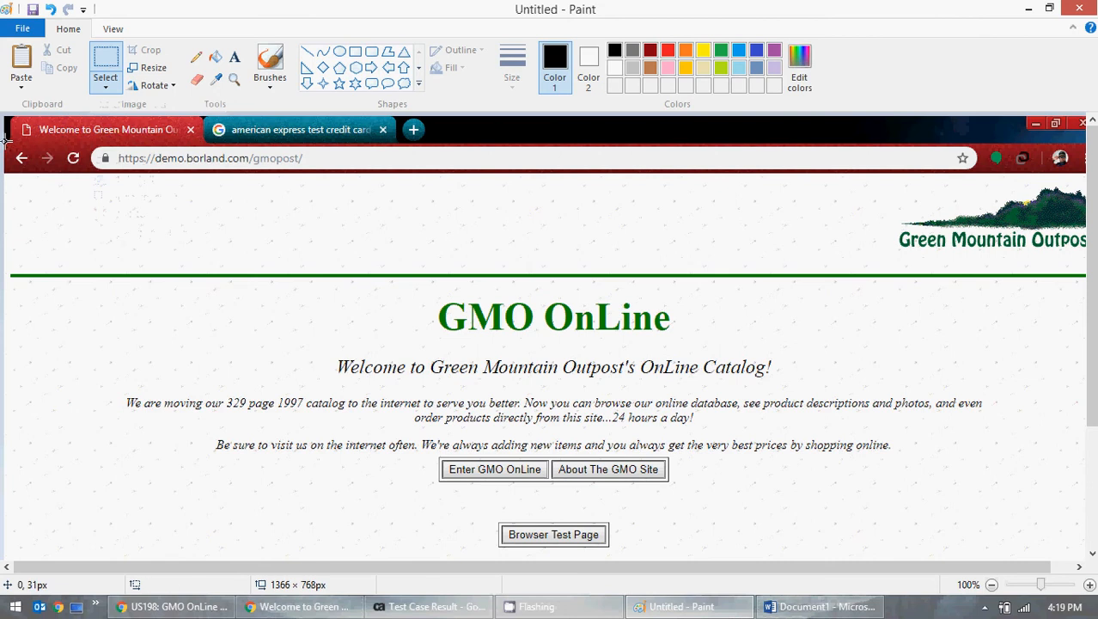
left_click_drag(4, 142, 1021, 559)
left_click_drag(1093, 574, 1094, 528)
left_click(23, 28)
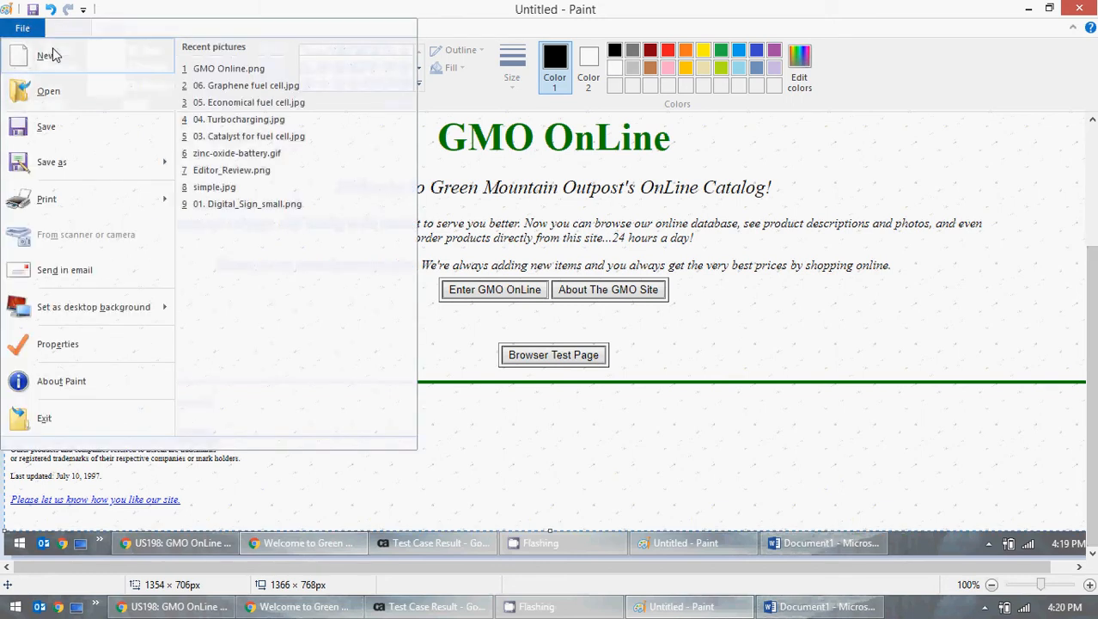
left_click(49, 55)
left_click(579, 304)
key("ctrl+v")
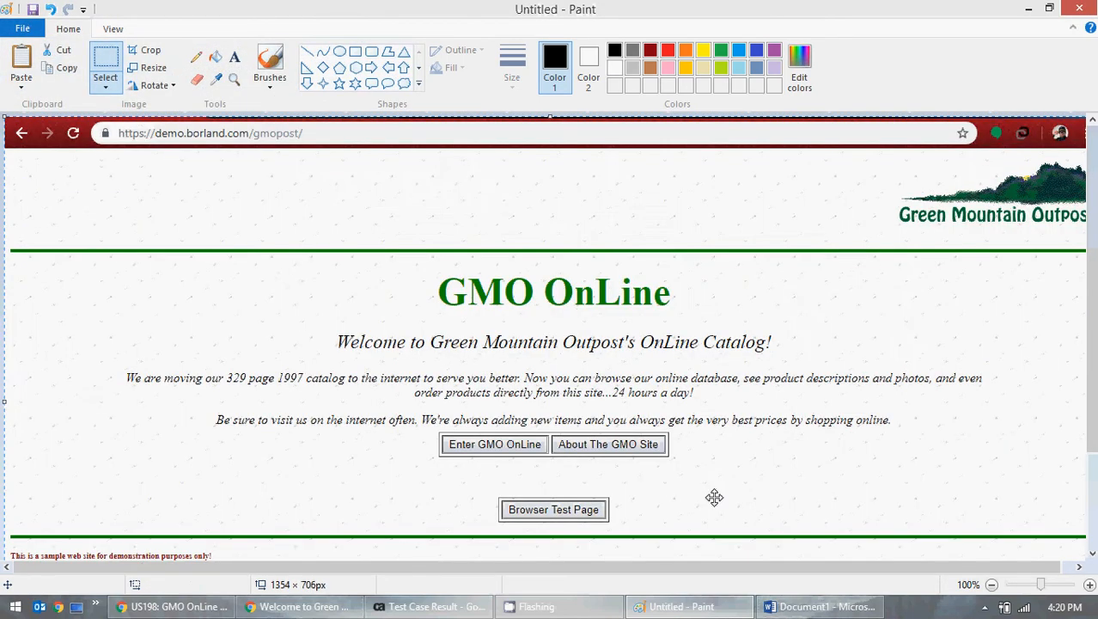
In the Word document, insert the cropped GMO OnLine home page image under "Step 6:".
left_click(794, 607)
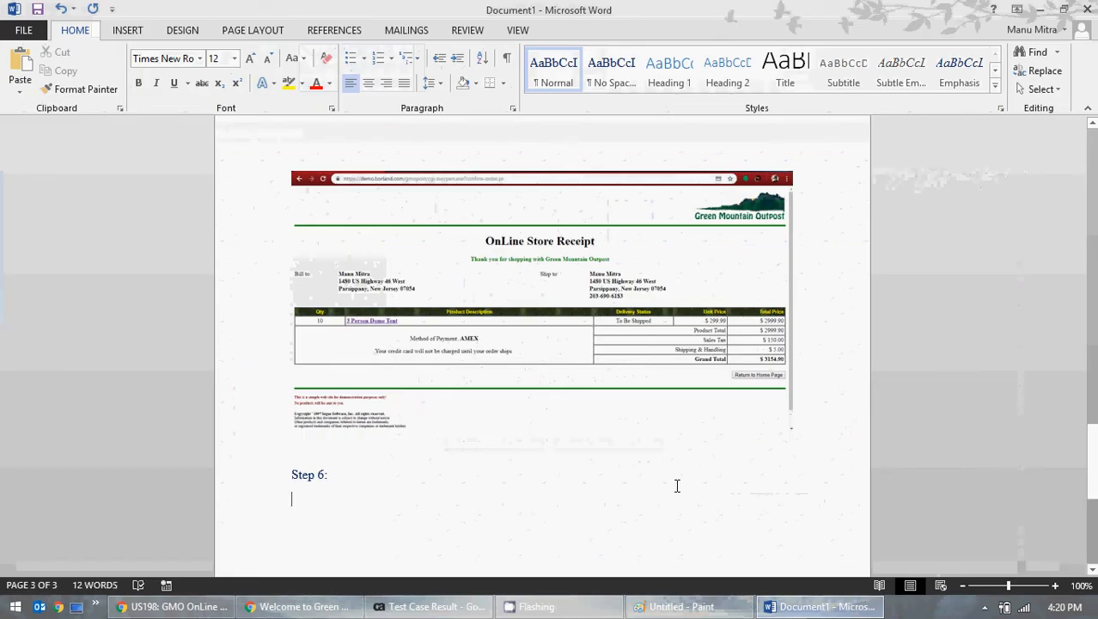
key("ctrl+v")
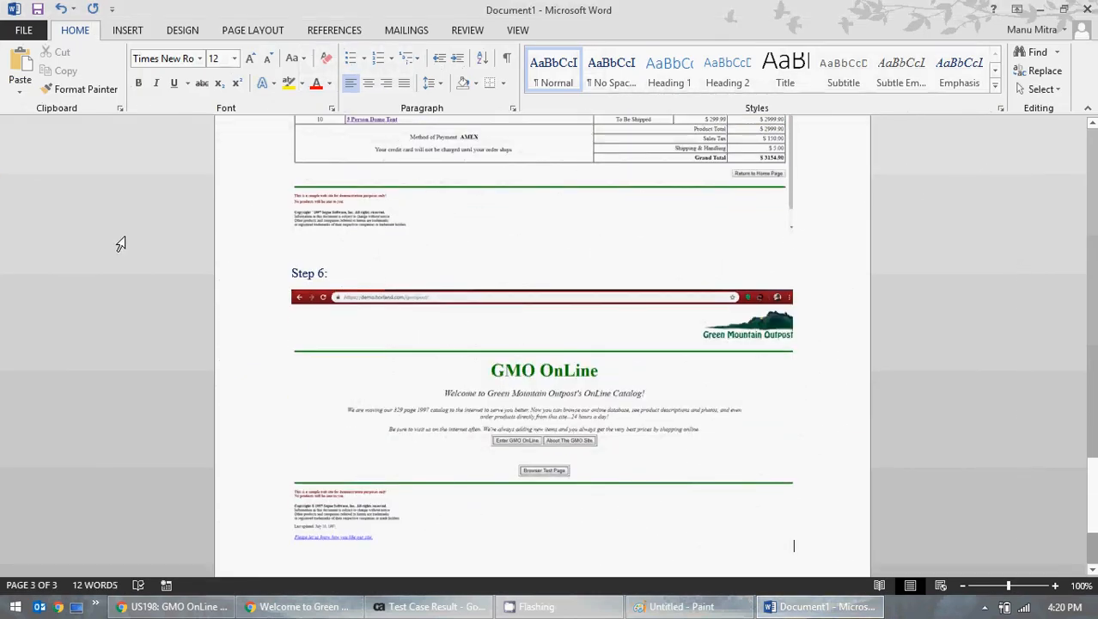
scroll(262, 277, "up", 4)
scroll(262, 278, "up", 10)
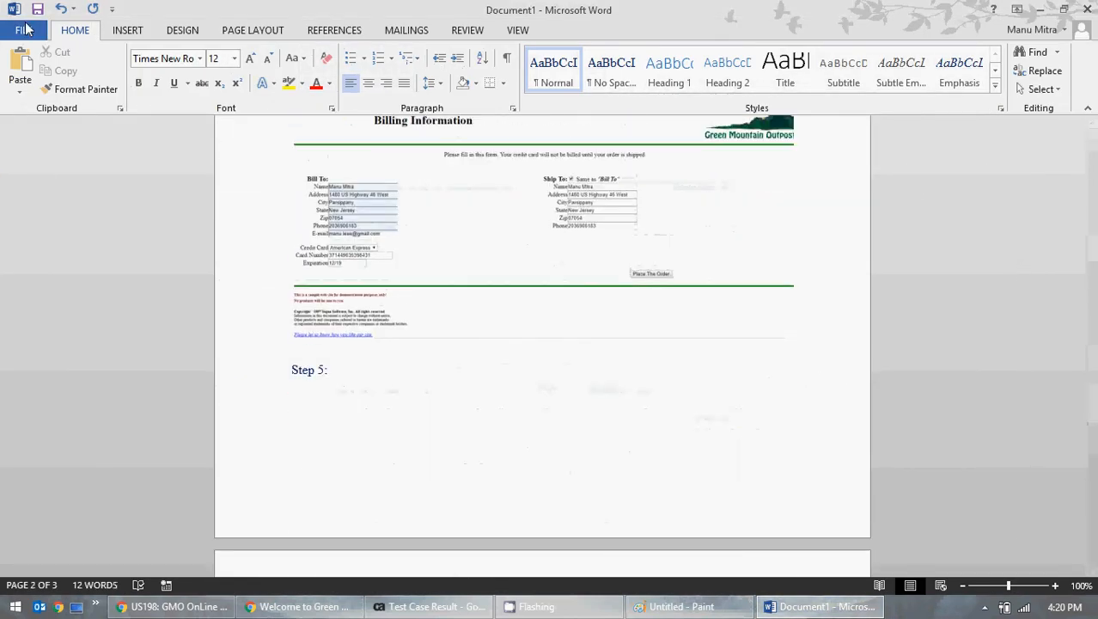
Save the document to the Desktop as "Test Cases Execution.docx" and minimize Word and Paint.
left_click(30, 32)
left_click(43, 162)
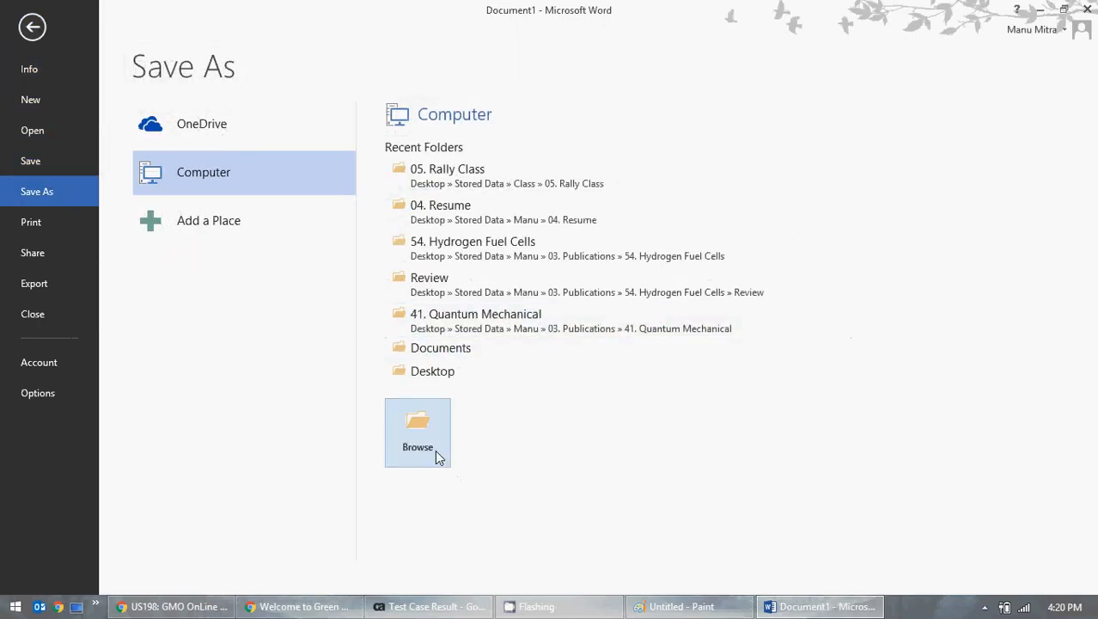
left_click(418, 434)
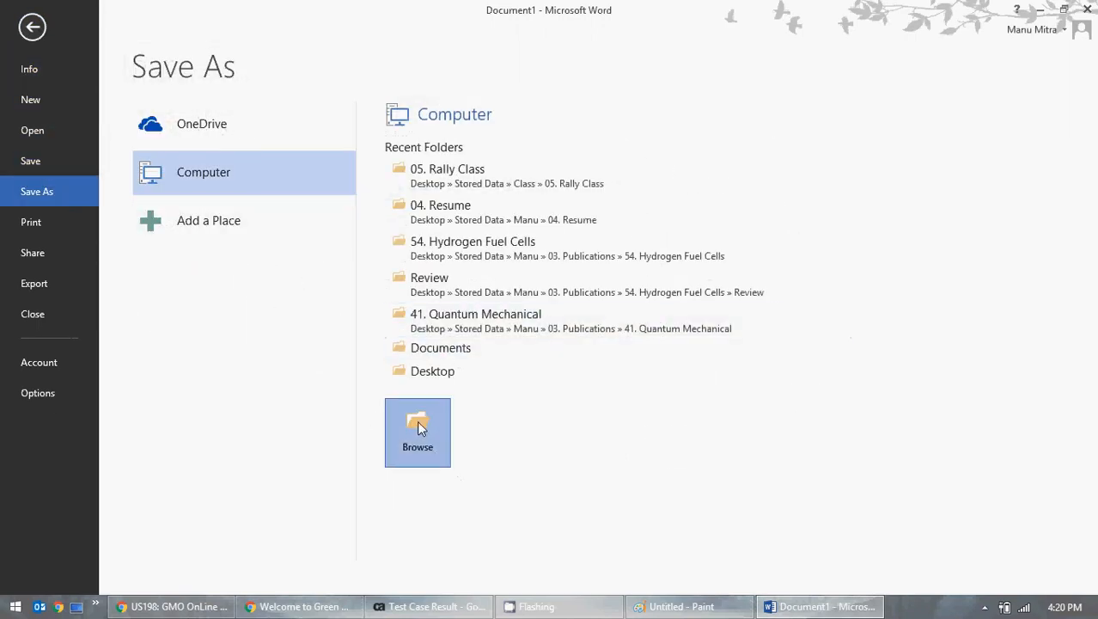
left_click(69, 147)
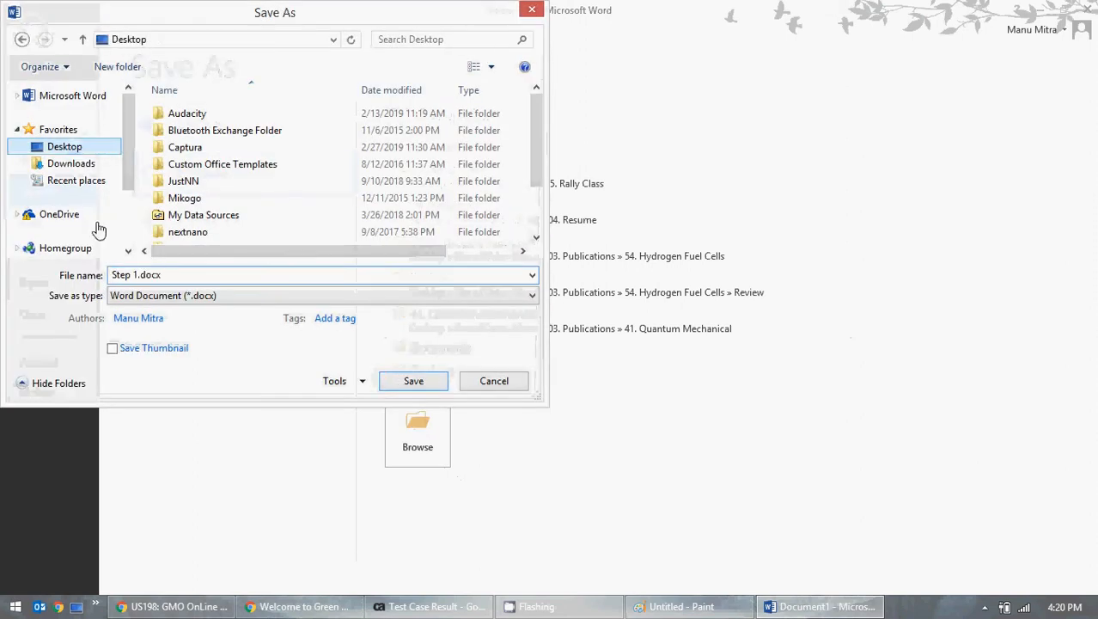
left_click(135, 275)
left_click(137, 275)
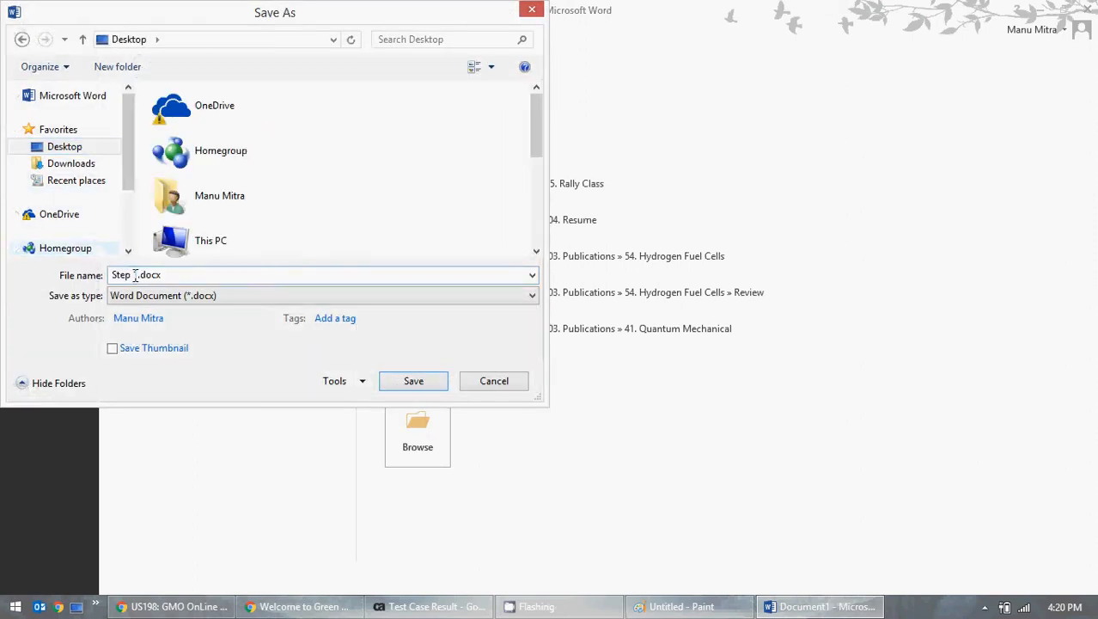
double_click(135, 275)
type("Execution")
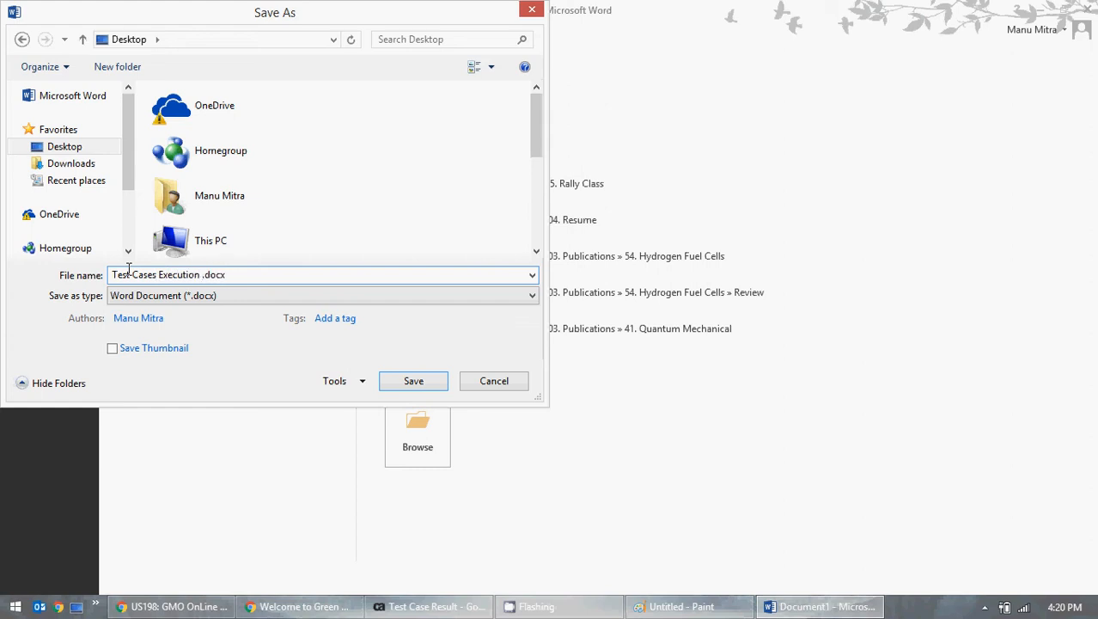
left_click(435, 380)
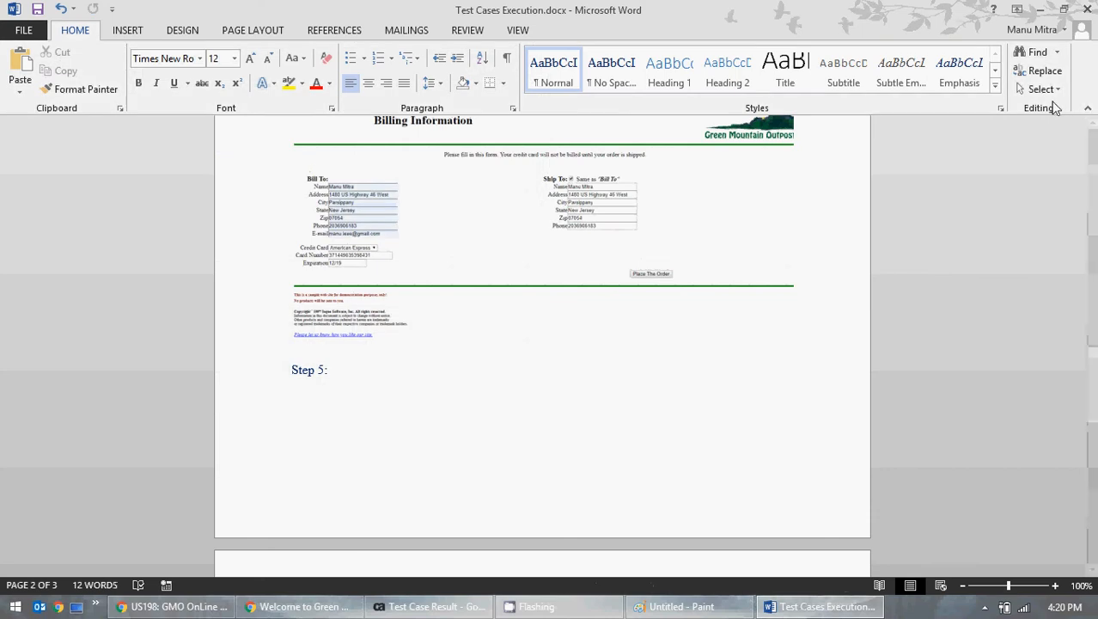
left_click(1040, 9)
left_click(1041, 9)
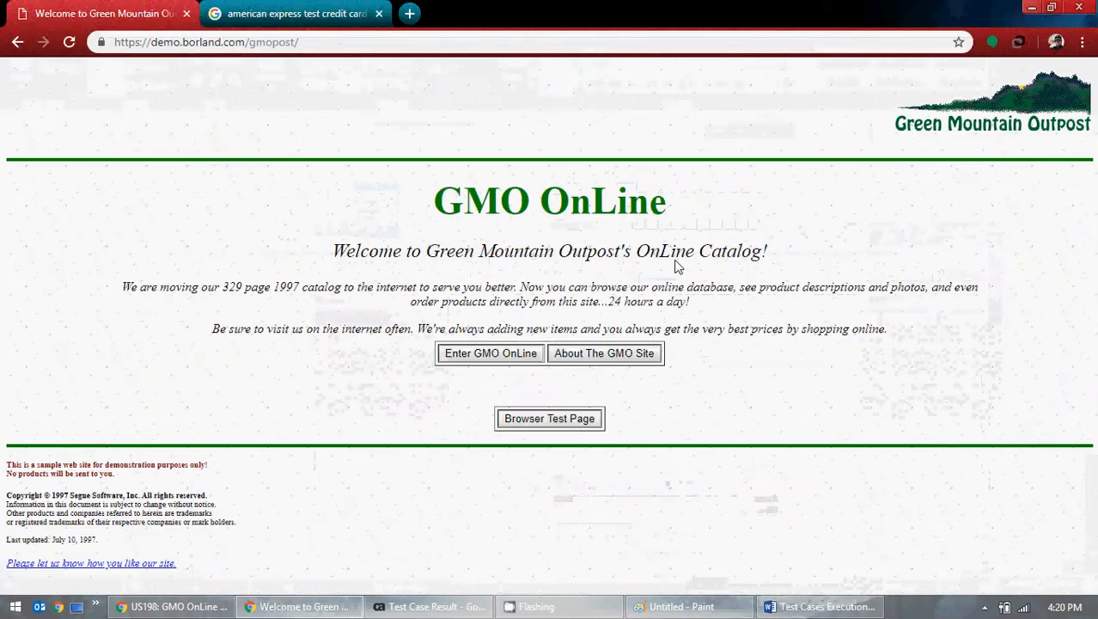
Minimize the GMO OnLine window, close the Test Cases Execution.docx document and close Paint without saving its image.
left_click(1026, 6)
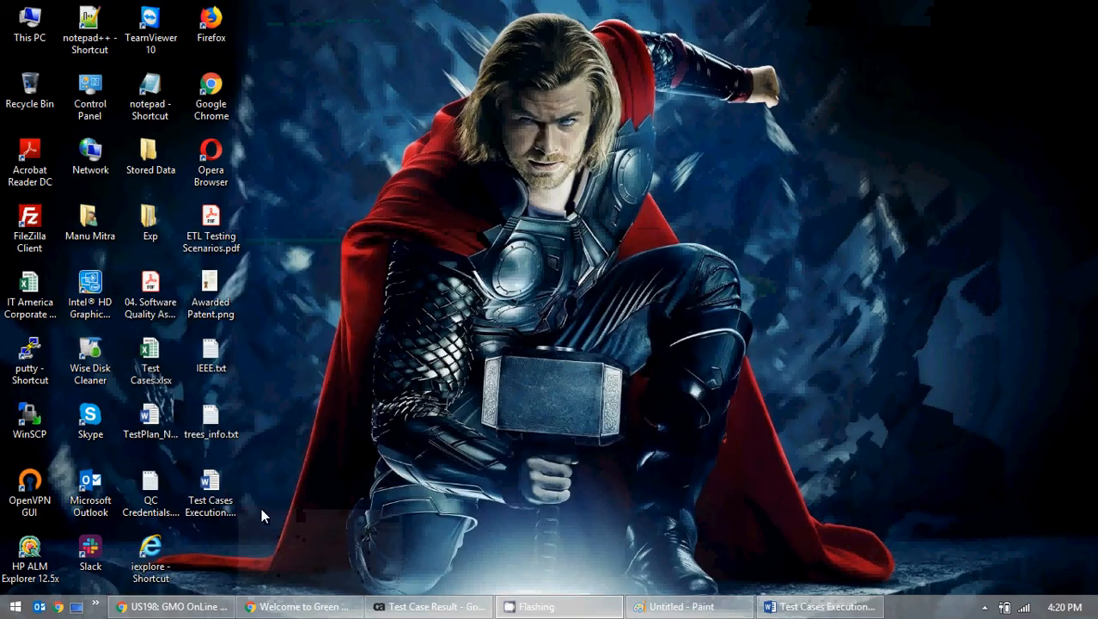
left_click(860, 607)
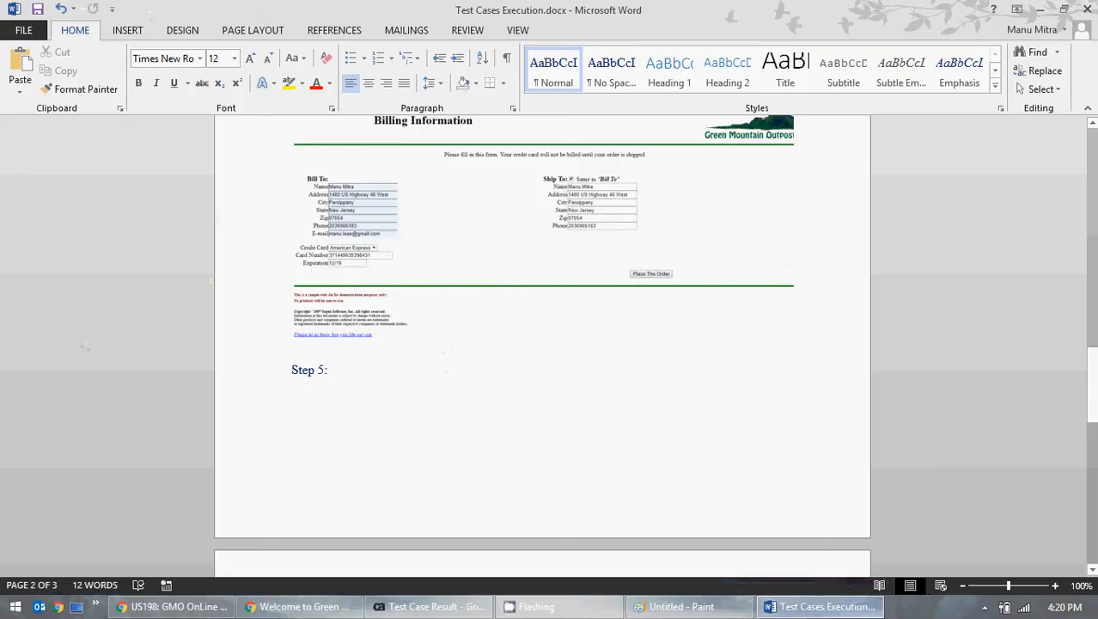
left_click(1089, 8)
left_click(690, 605)
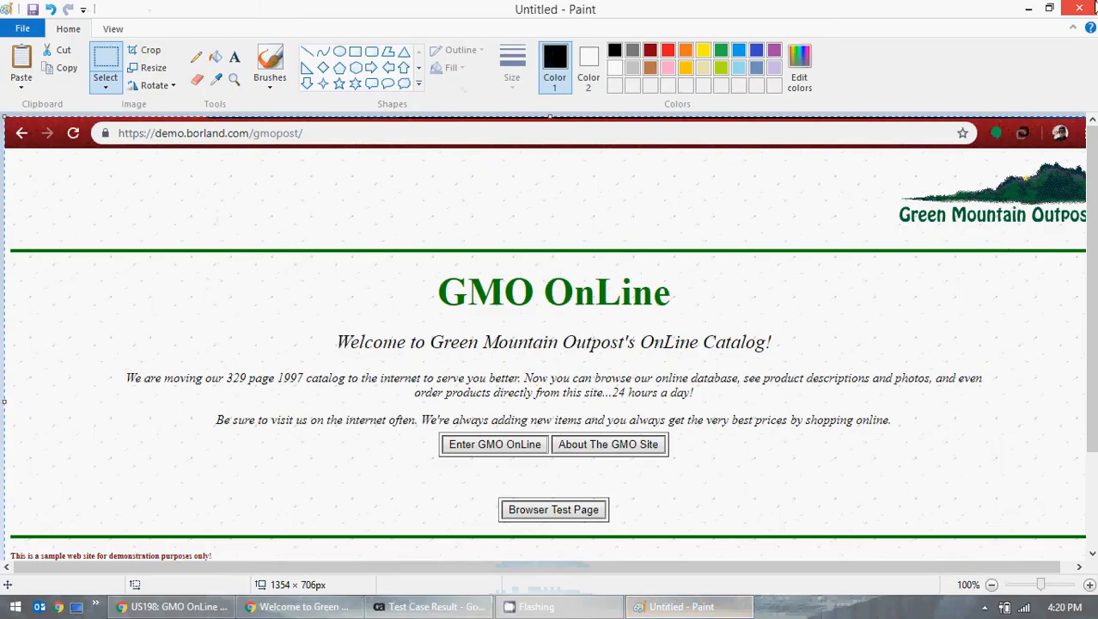
left_click(1095, 6)
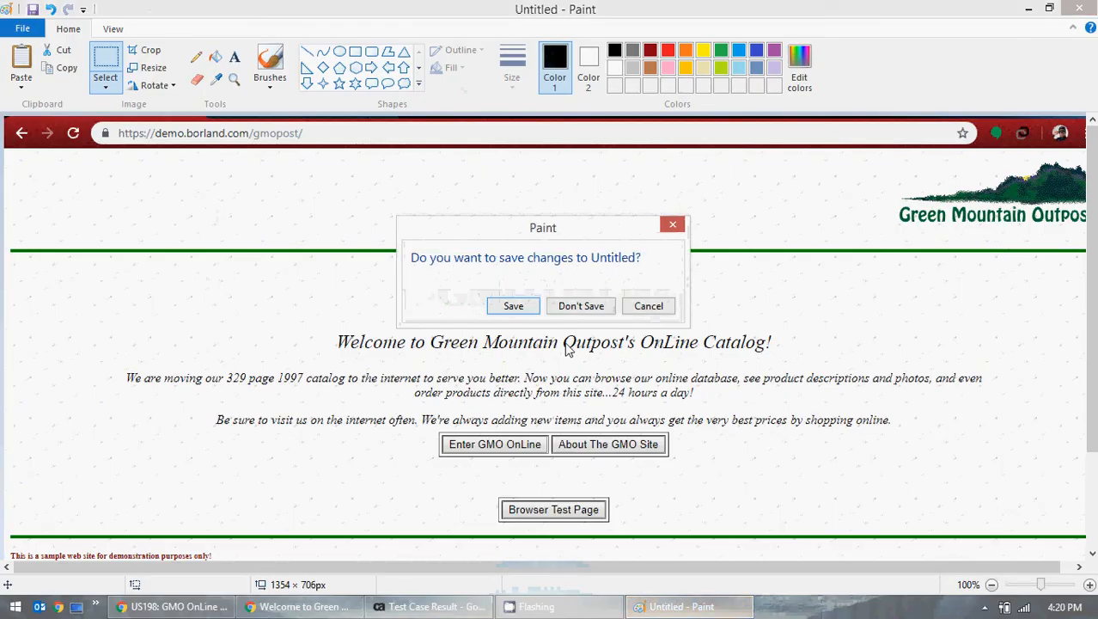
Attach "Test Cases Execution.docx" from the Desktop to the Rally test case result, described as "Test Case Execution for Chrome Browser", and save and close it.
left_click(404, 607)
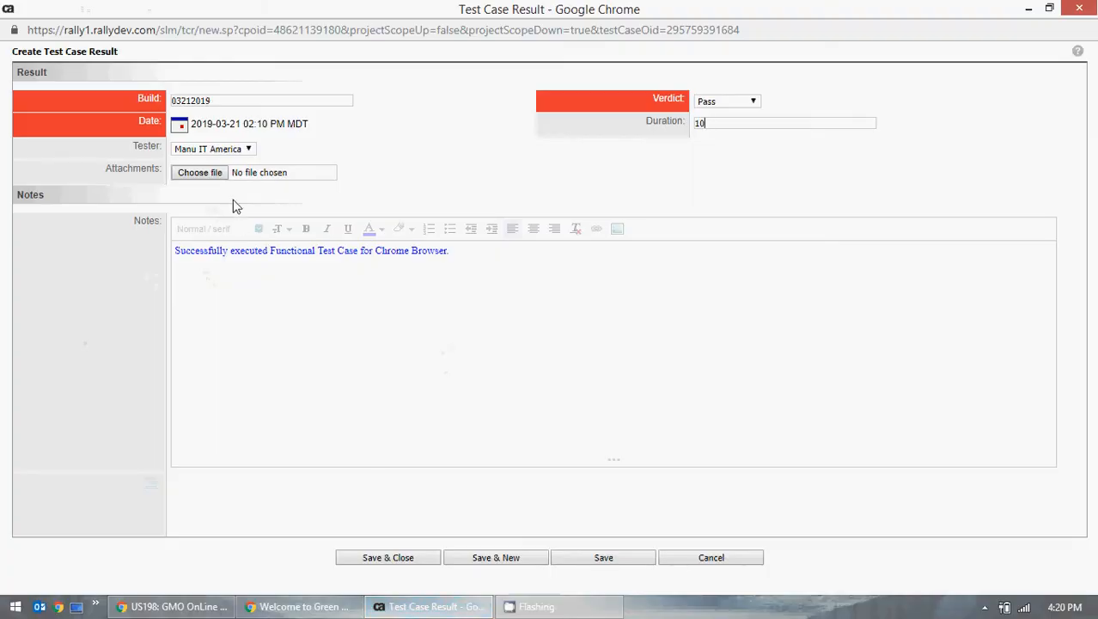
left_click(213, 174)
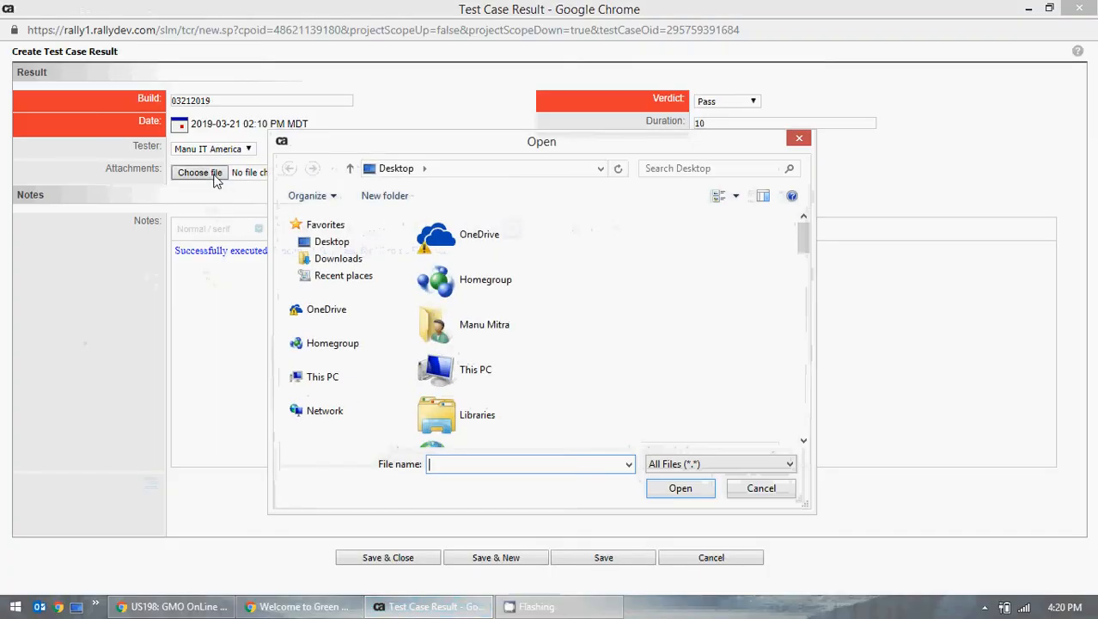
scroll(686, 301, "down", 3)
scroll(686, 301, "down", 10)
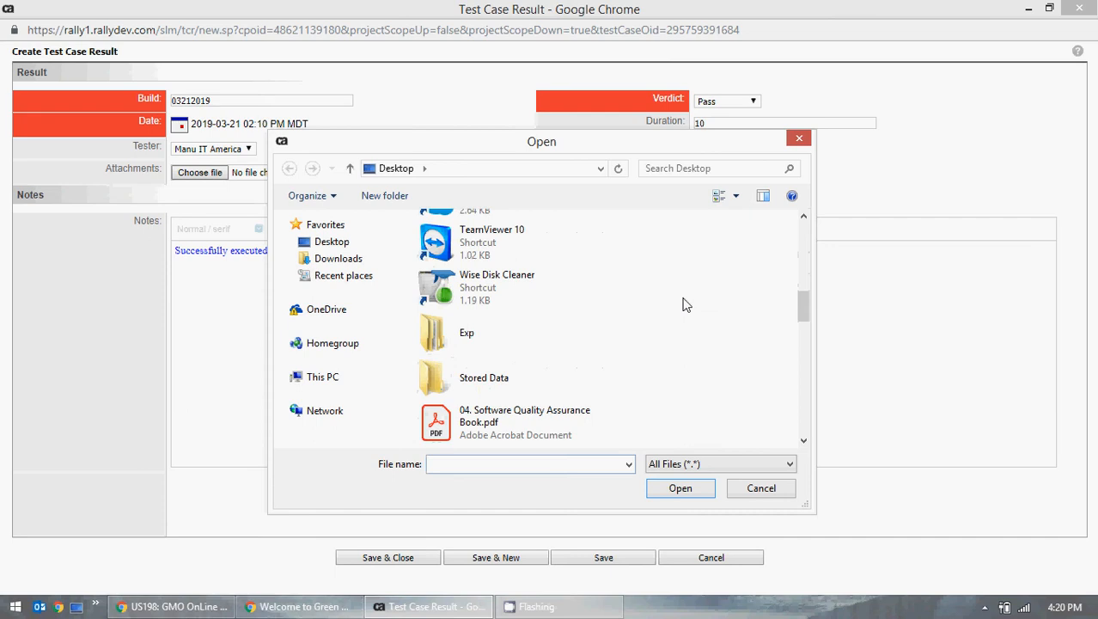
scroll(686, 305, "down", 8)
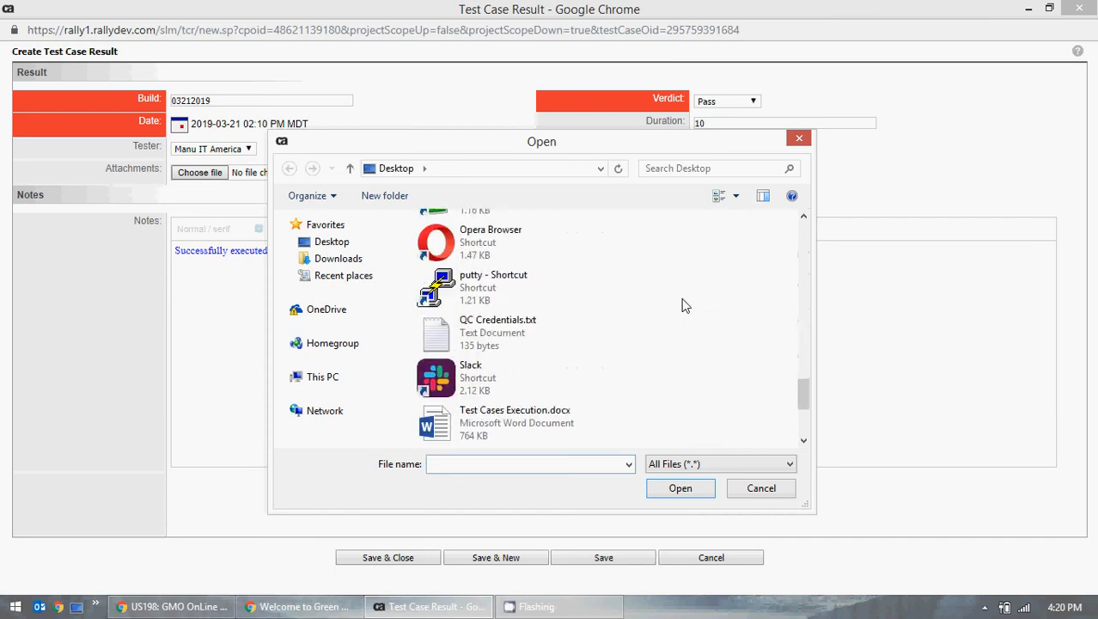
double_click(534, 247)
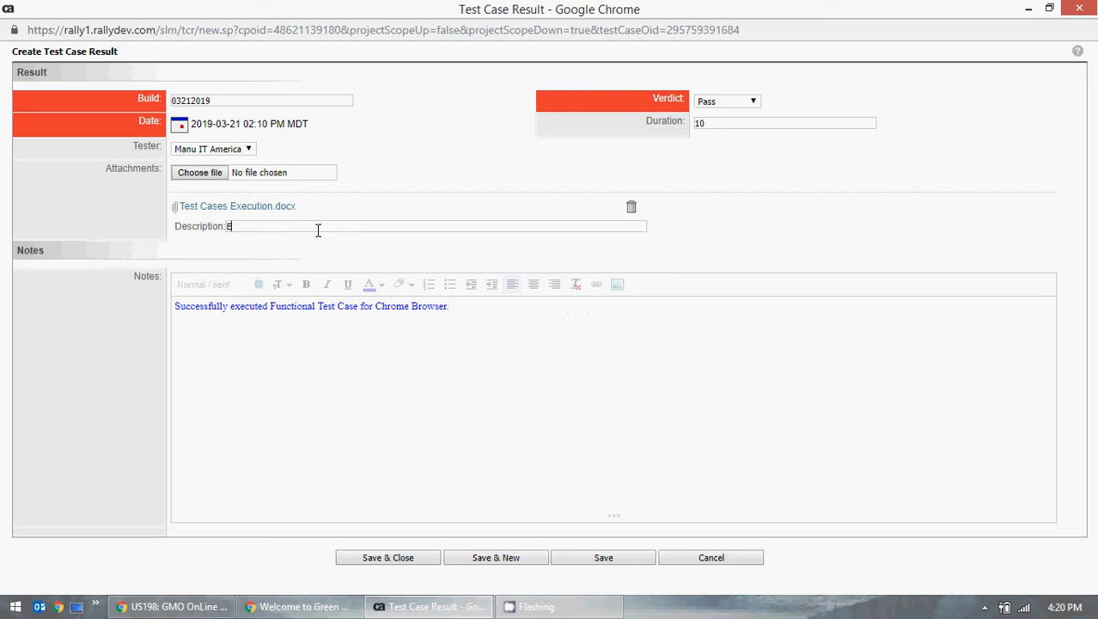
type("Test Case Execution for Chrome Browser")
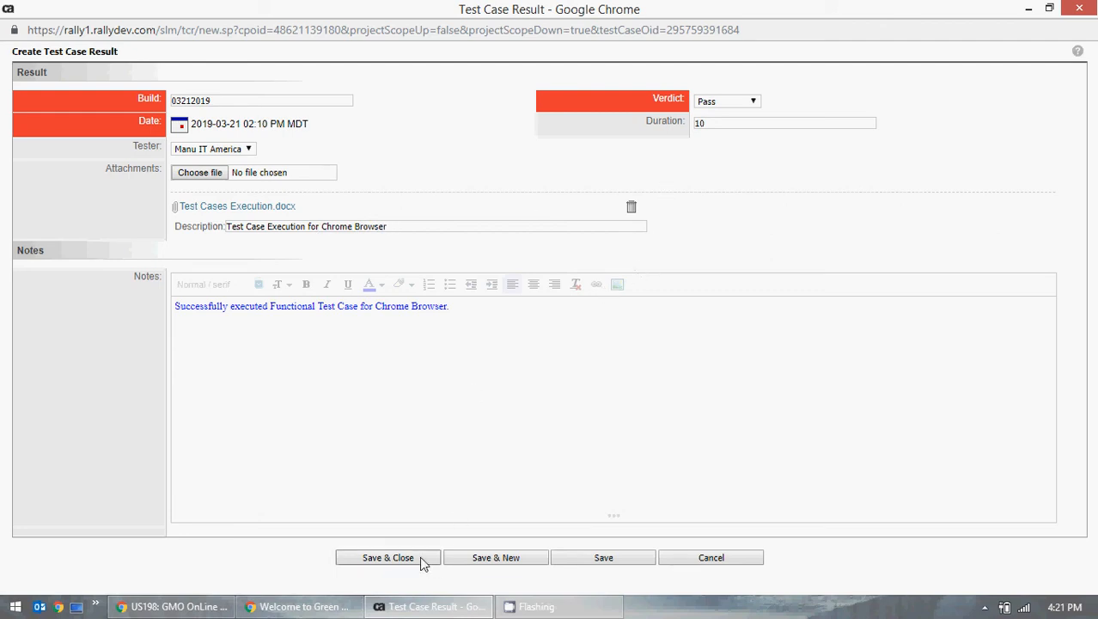
left_click(389, 558)
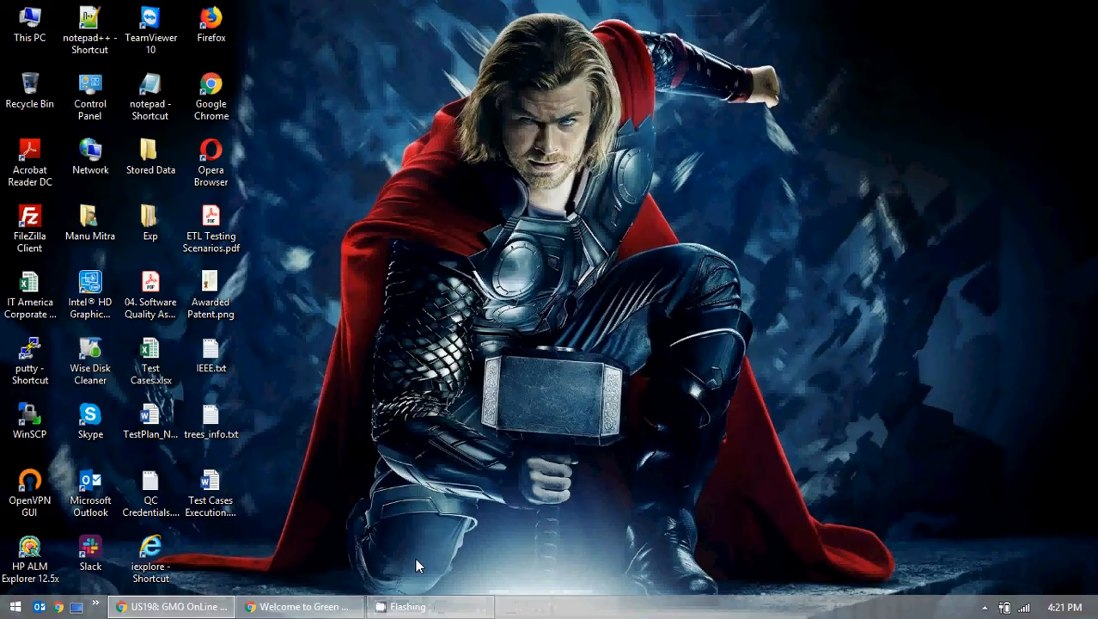
In Rally's US198 test cases, expand TC387, dismiss the notification and open the details of its 03212019 build result.
left_click(325, 609)
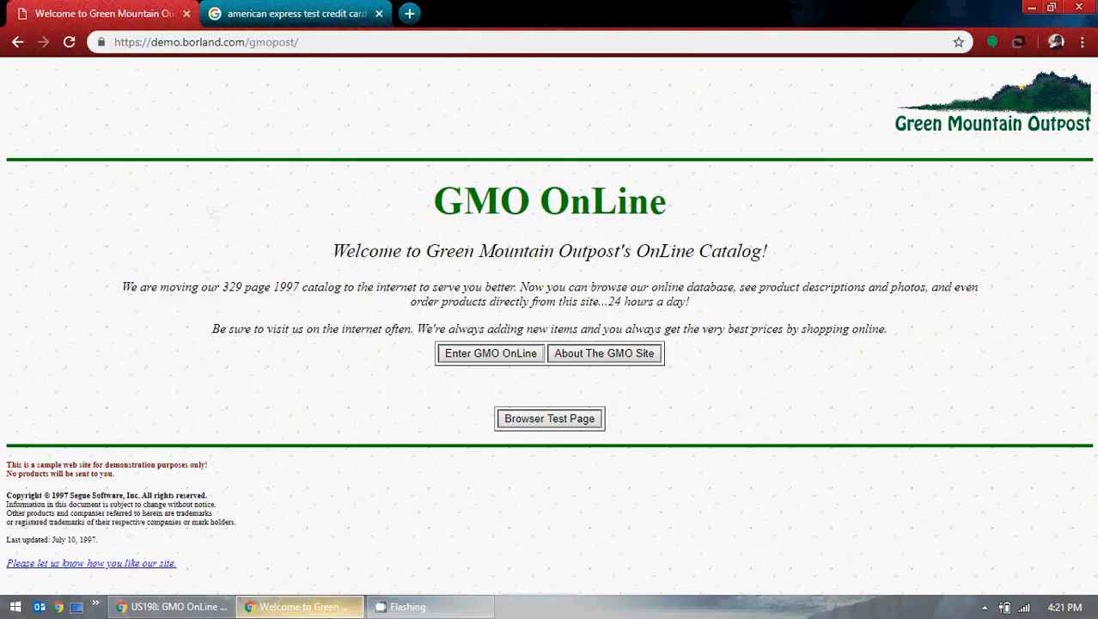
left_click(176, 607)
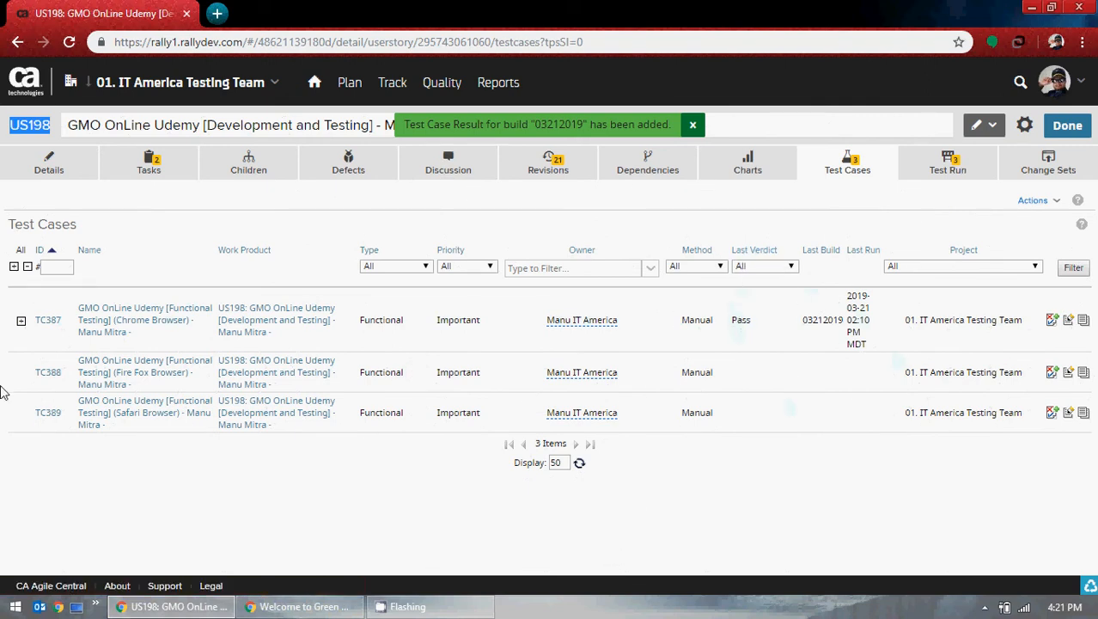
left_click(21, 323)
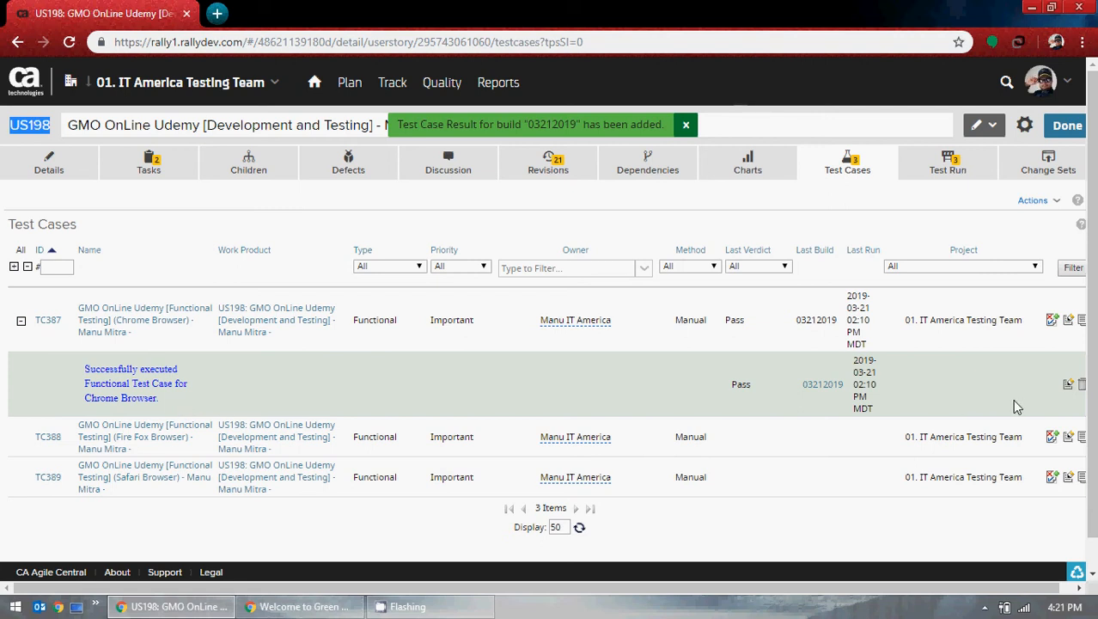
left_click(498, 225)
left_click(686, 124)
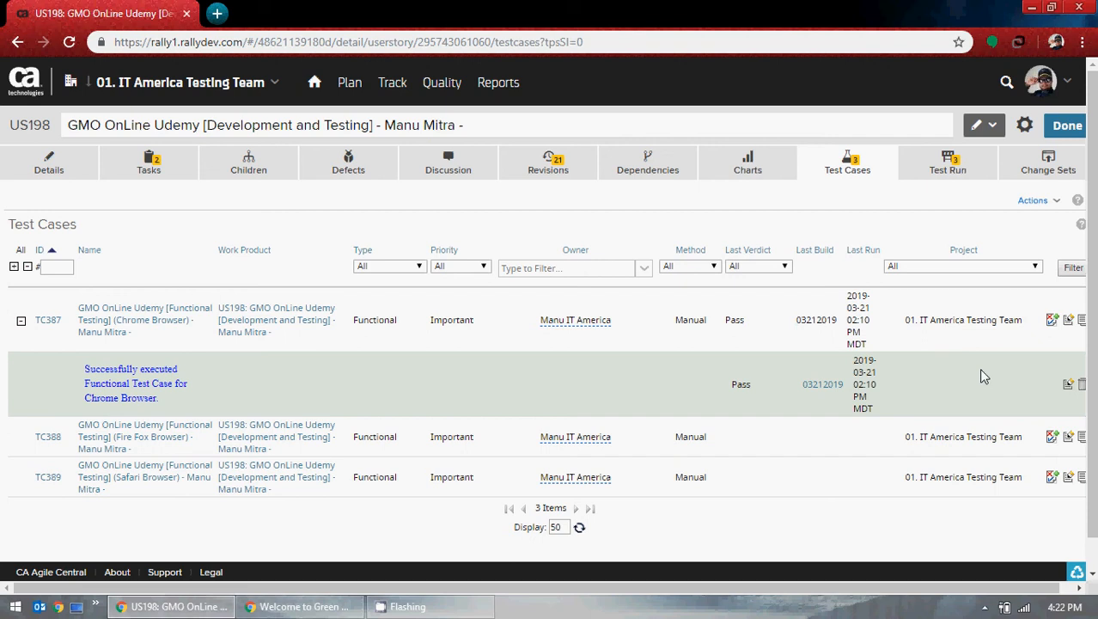
left_click(1069, 385)
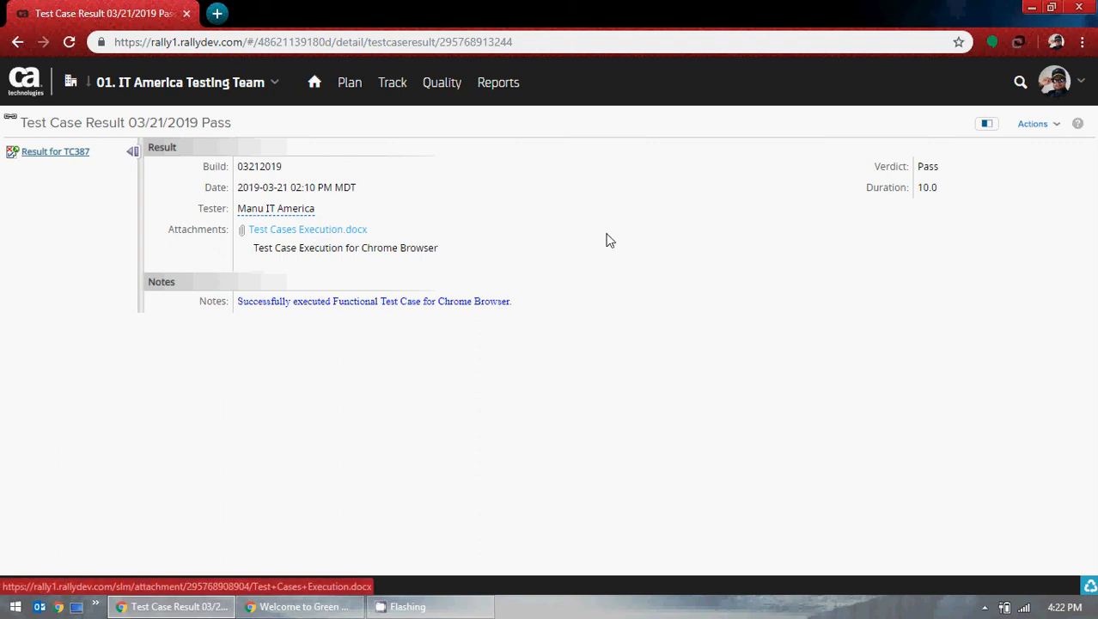
Reopen Test Cases Execution.docx from the Desktop, review its screenshots from Step 1 to Step 6, and close it.
left_click(1031, 8)
left_click(1031, 8)
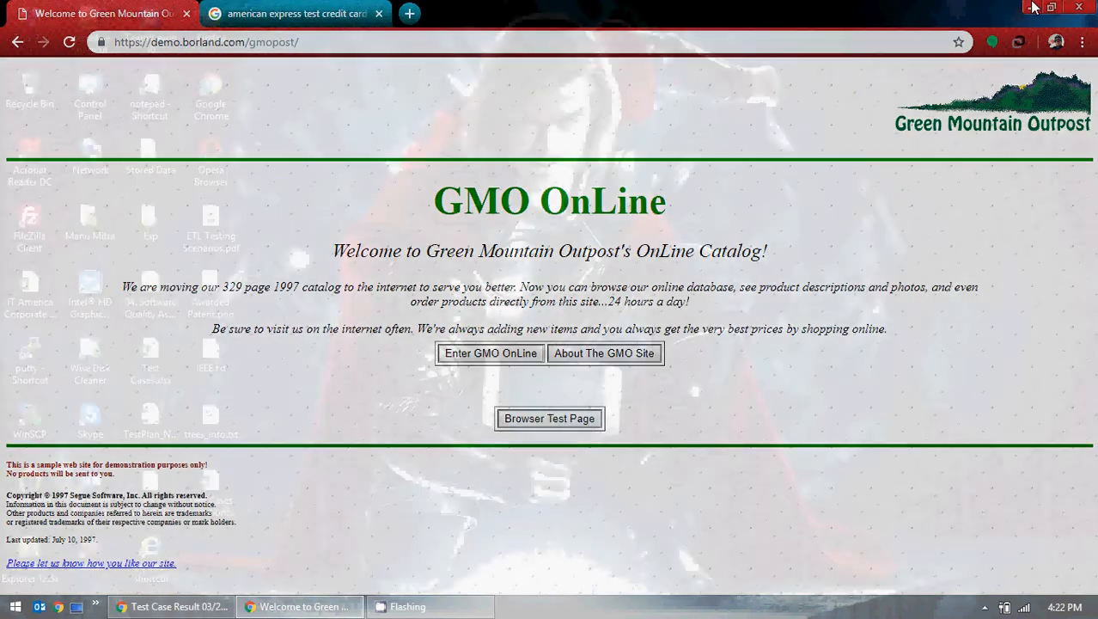
double_click(211, 494)
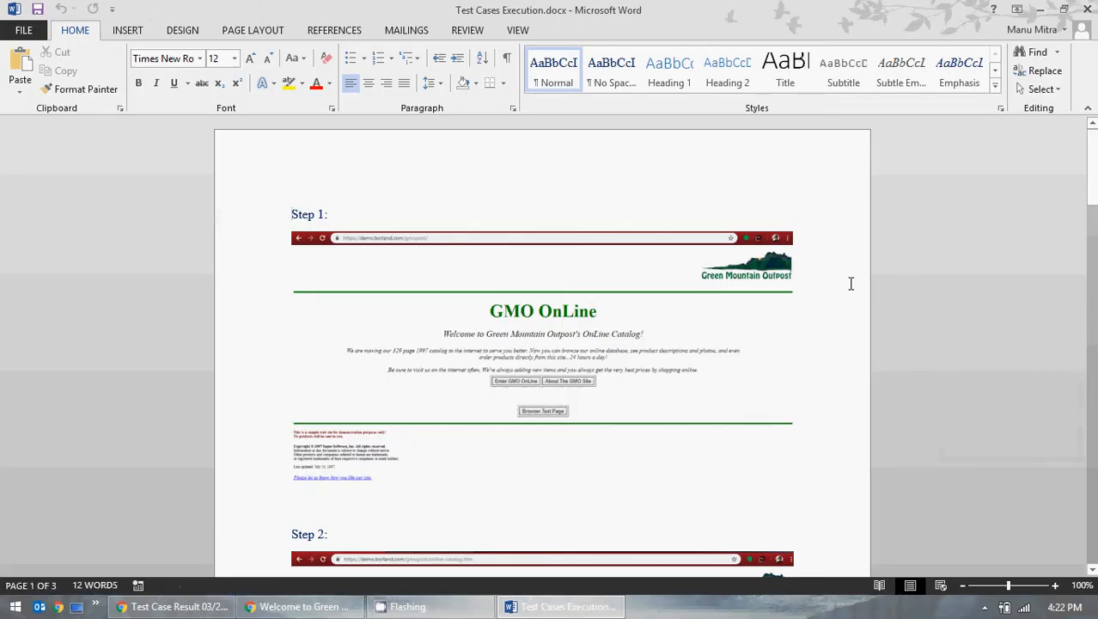
scroll(849, 282, "down", 7)
scroll(847, 282, "down", 15)
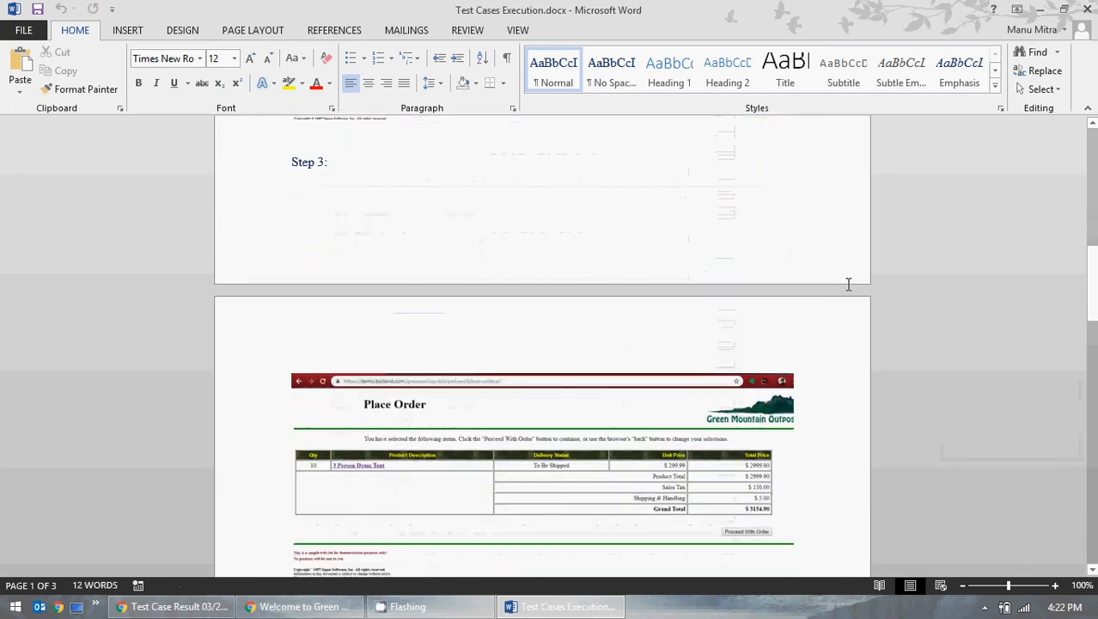
scroll(851, 293, "down", 10)
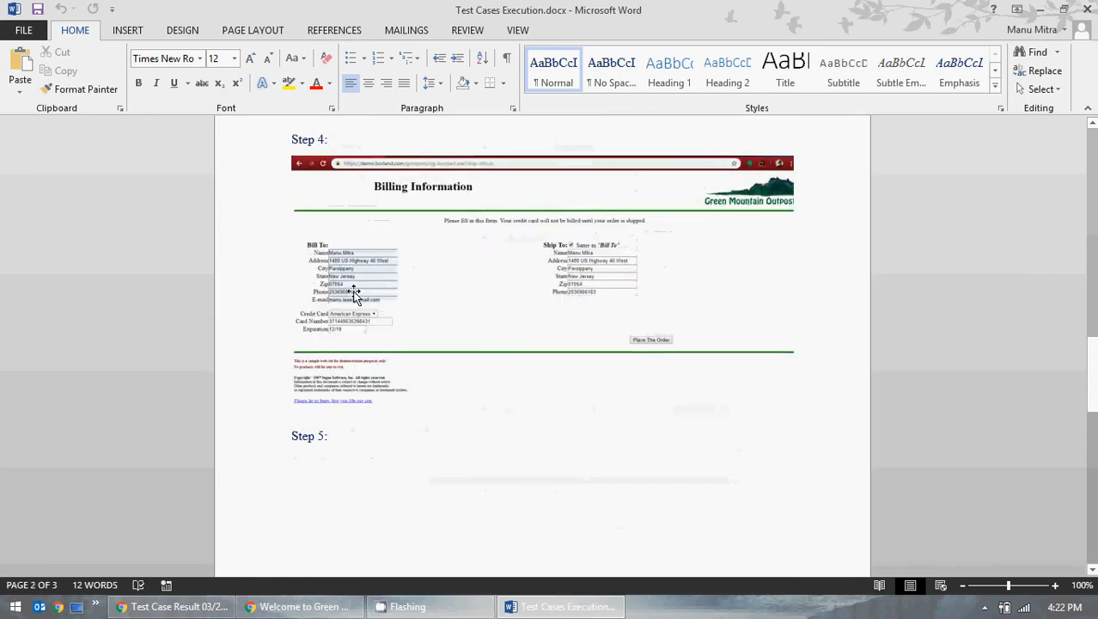
scroll(795, 368, "down", 5)
scroll(796, 368, "down", 12)
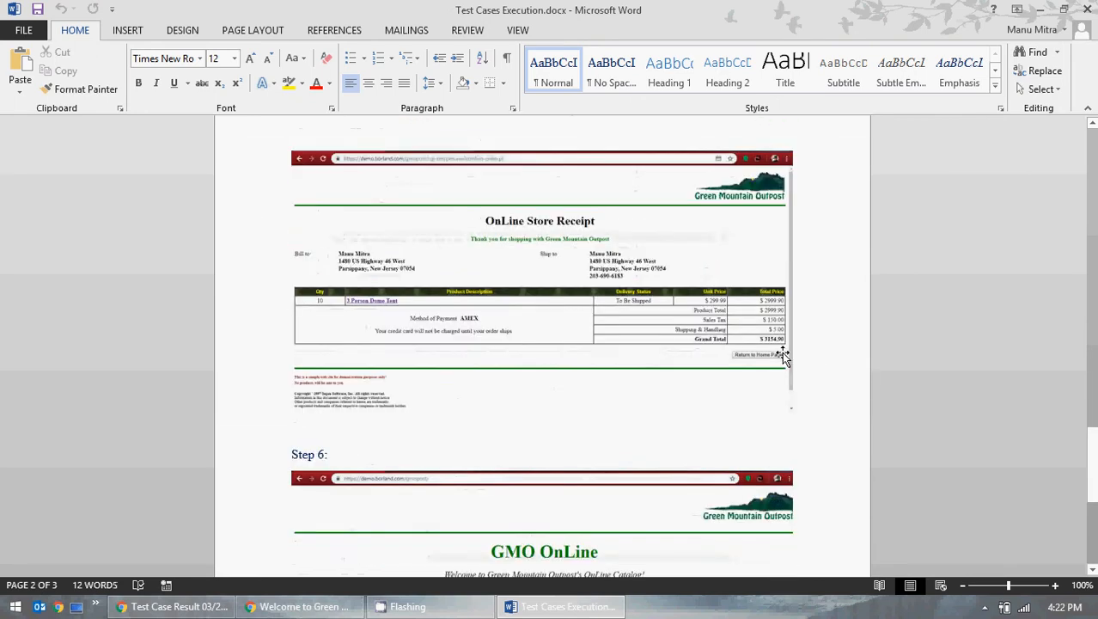
scroll(727, 386, "down", 2)
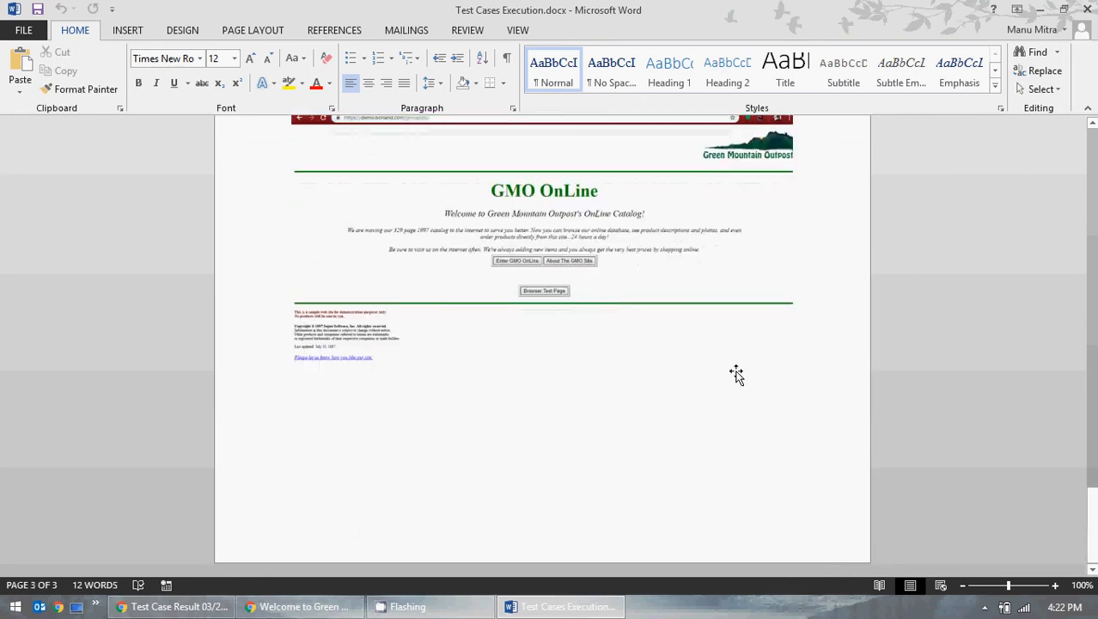
left_click(1088, 9)
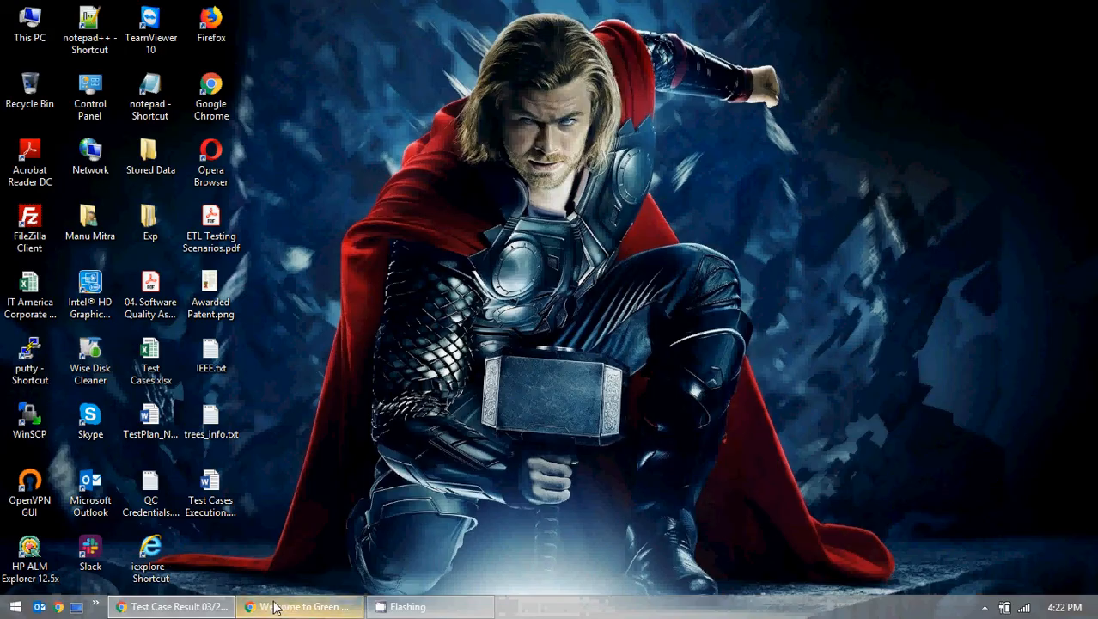
Back in Rally, open US198 from the team's user stories, view its test cases and collapse the TC387 result.
left_click(206, 610)
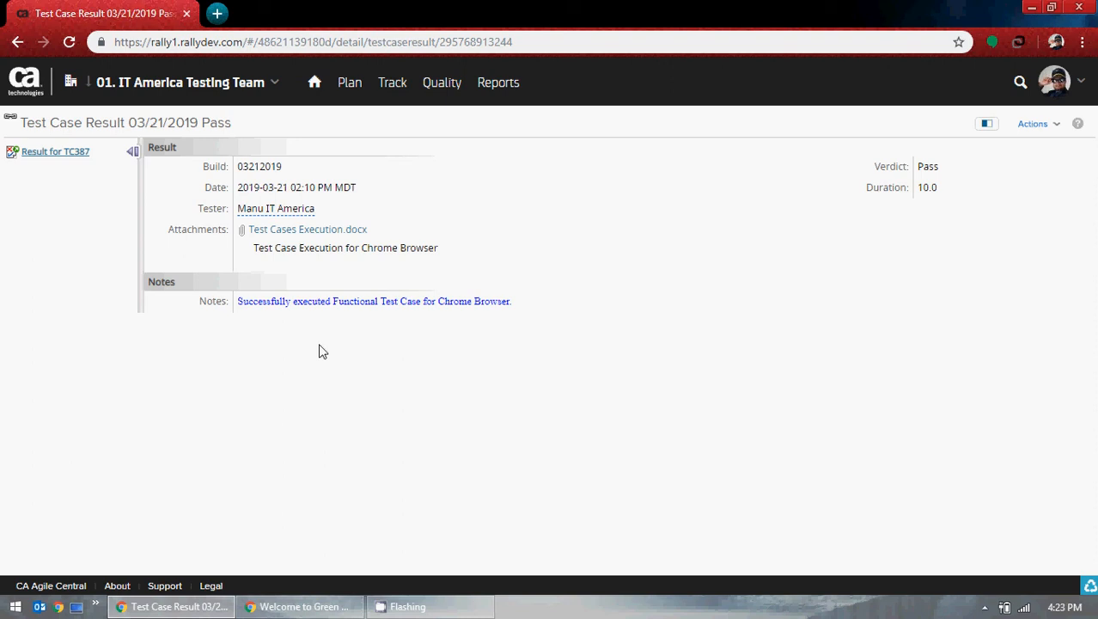
mouse_move(349, 82)
left_click(361, 148)
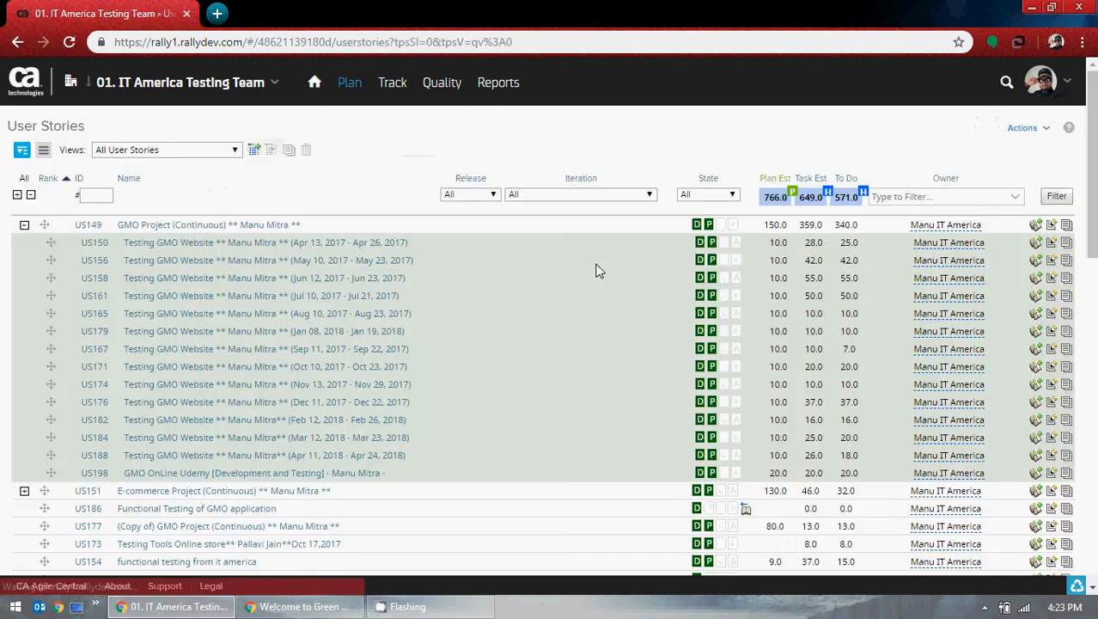
left_click(296, 485)
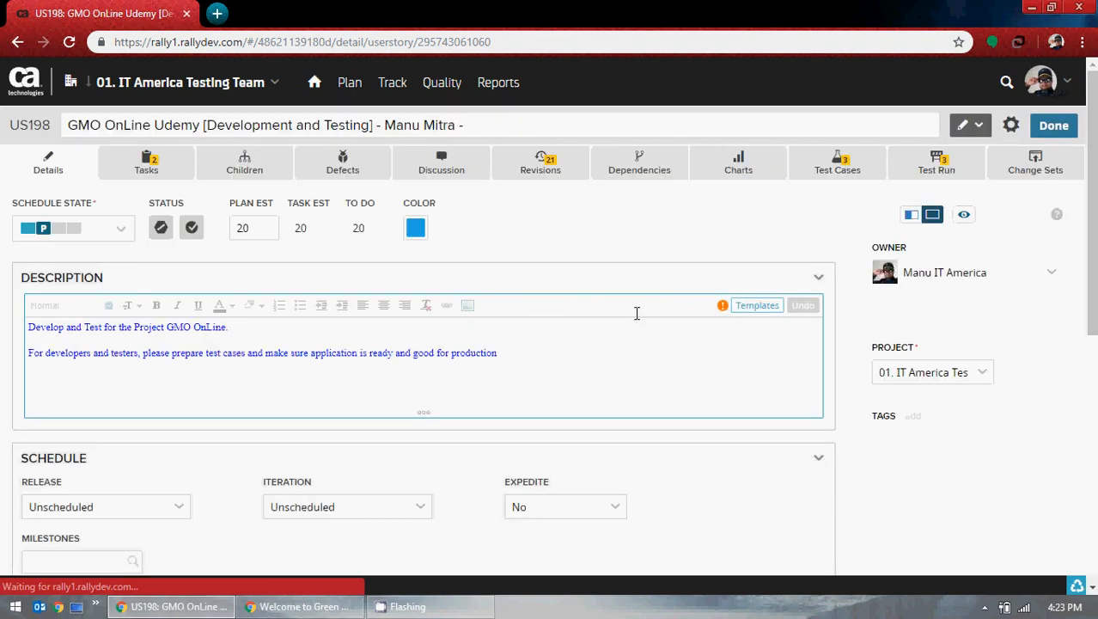
left_click(842, 176)
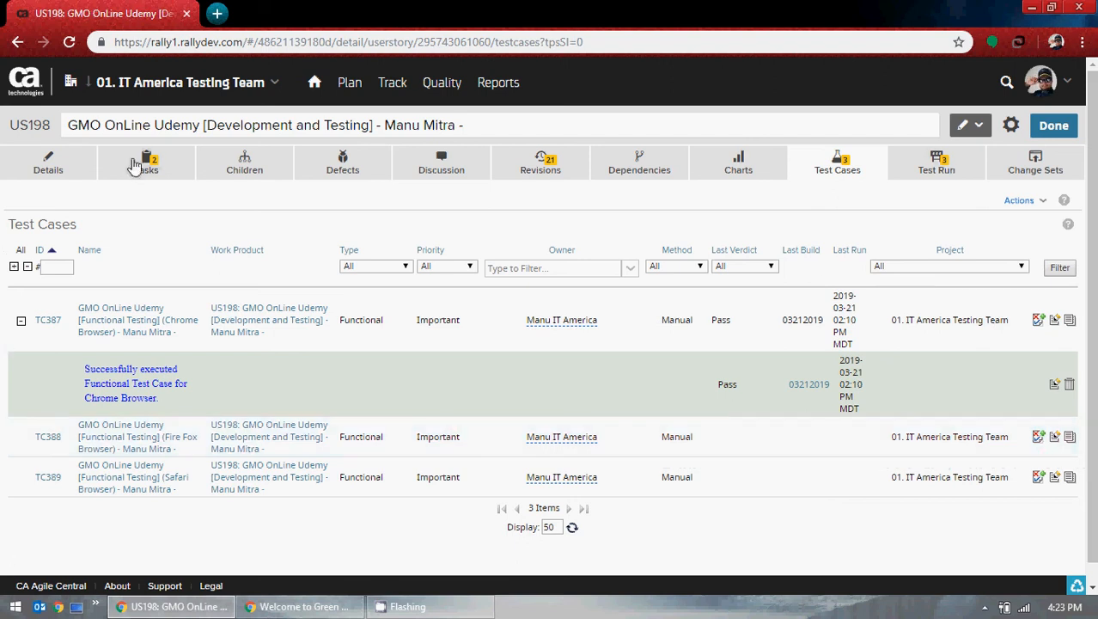
left_click(155, 126)
left_click_drag(155, 126, 195, 128)
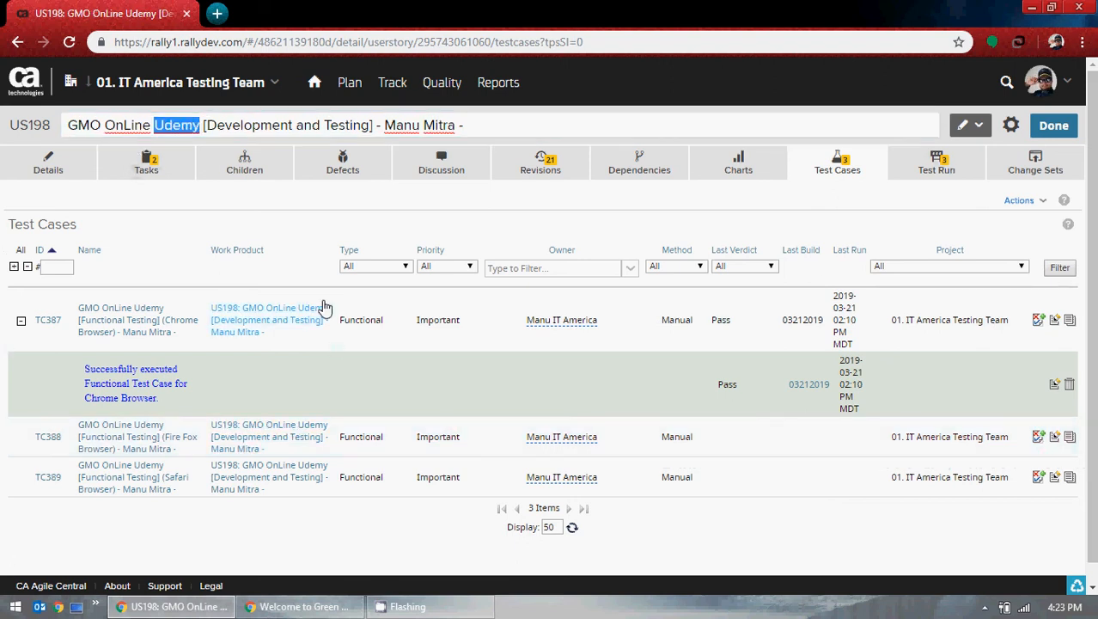
left_click(265, 209)
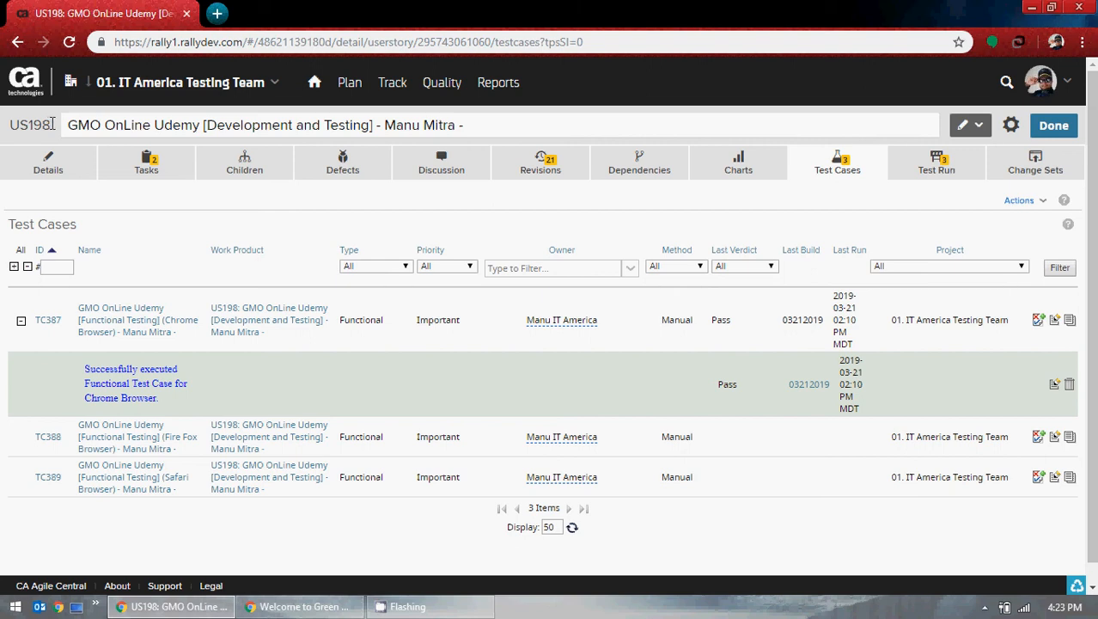
left_click(21, 321)
Examine the revision history of user story US198, including its test case status changes.
left_click(533, 162)
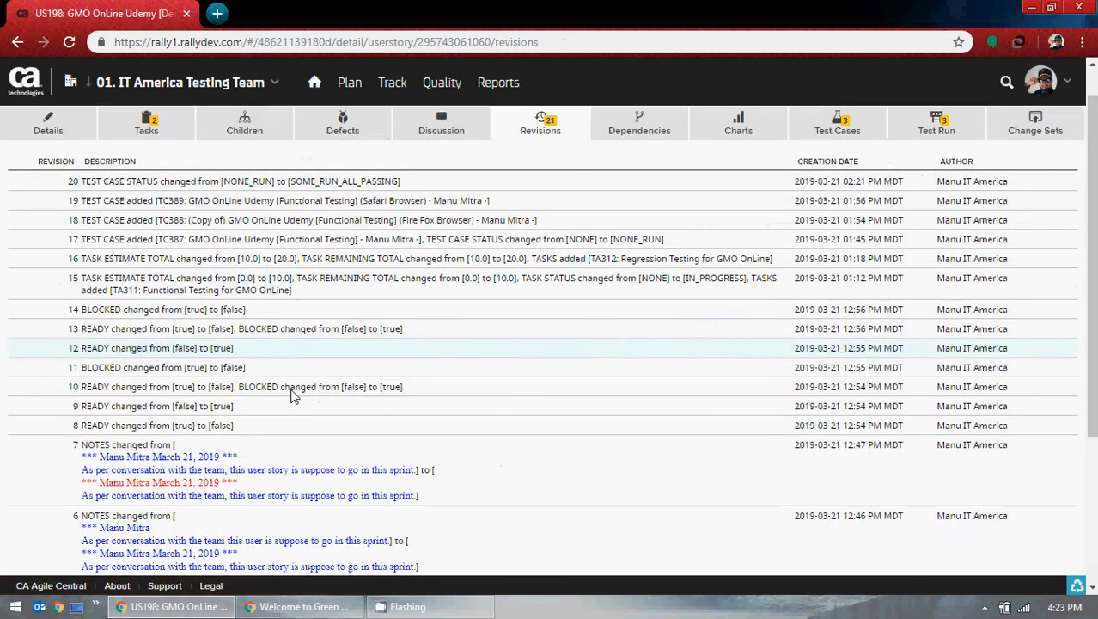
scroll(294, 380, "down", 3)
scroll(449, 361, "up", 3)
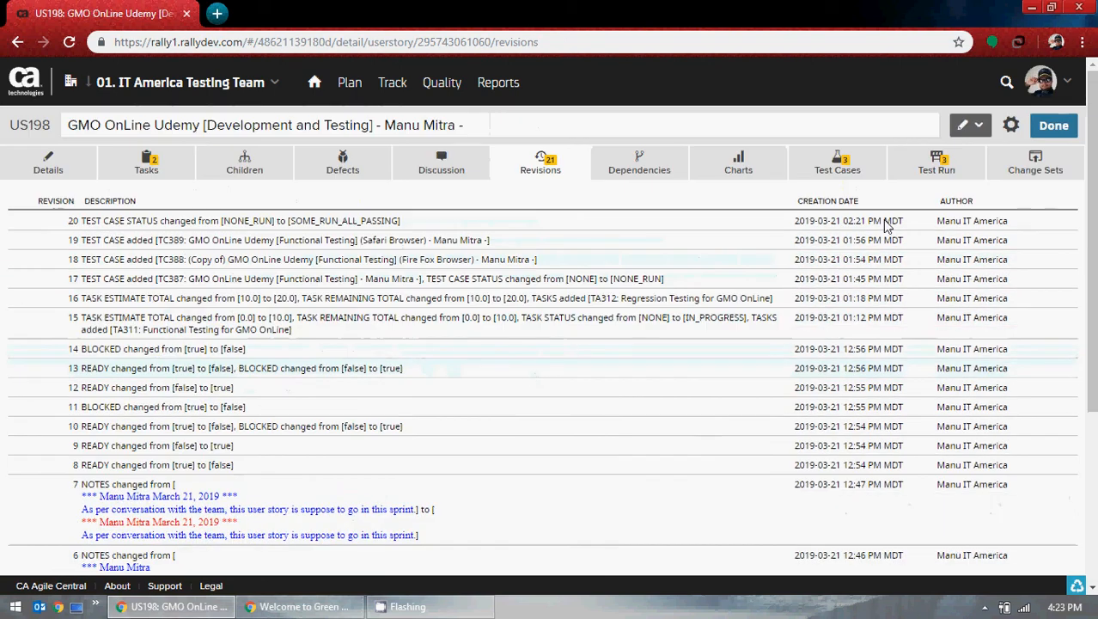
Review the US198 test run, examining the passing and coverage indicators and the steps and conditions of its test cases.
left_click(925, 176)
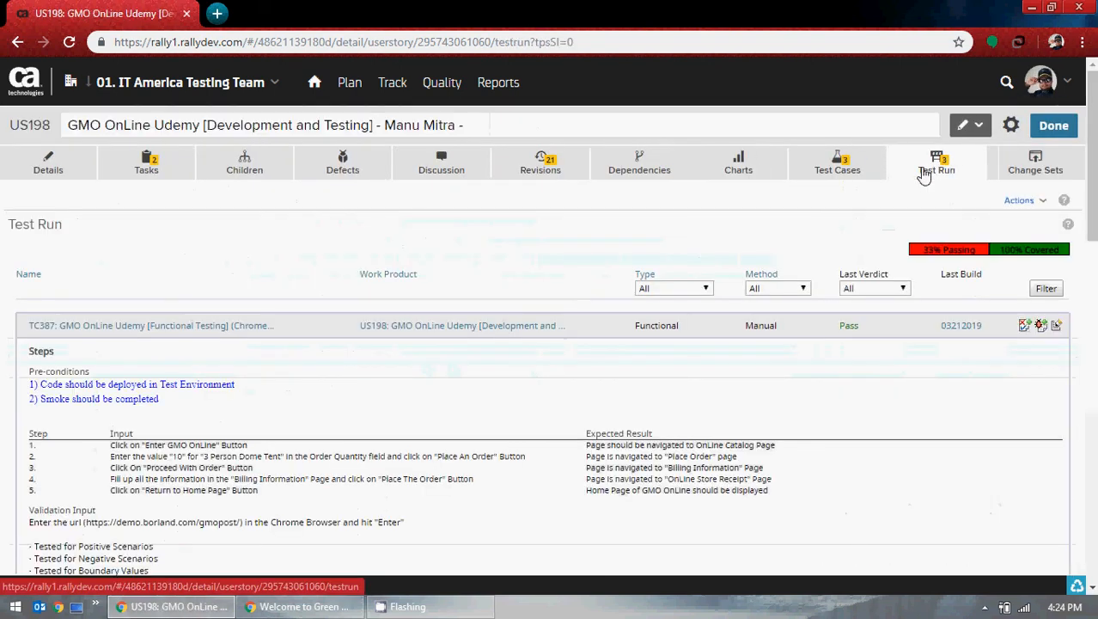
scroll(289, 431, "down", 2)
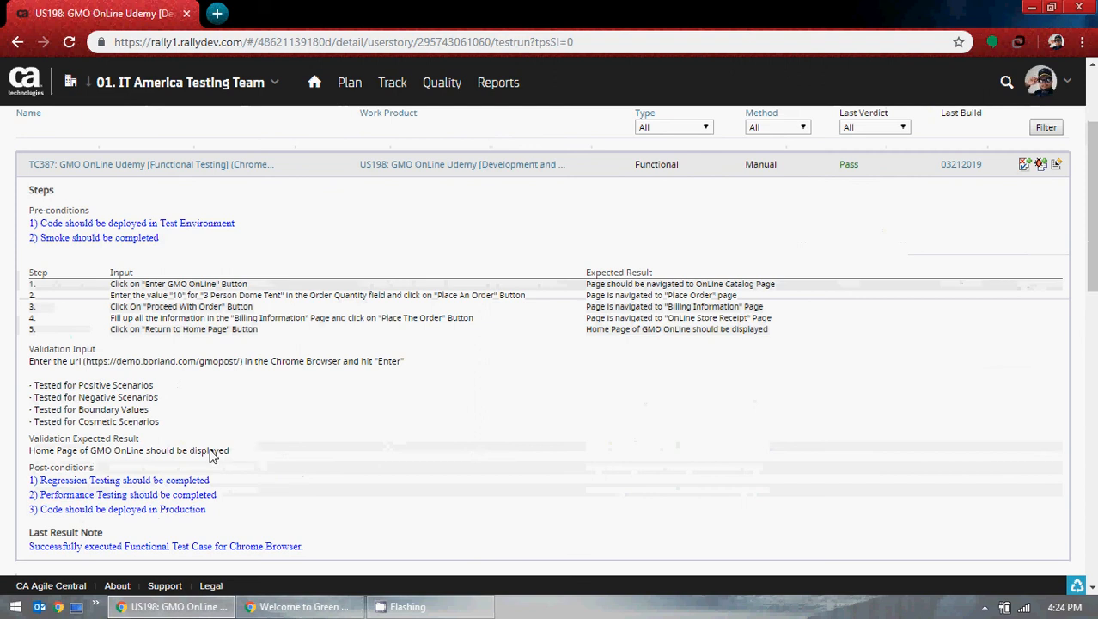
scroll(402, 488, "up", 2)
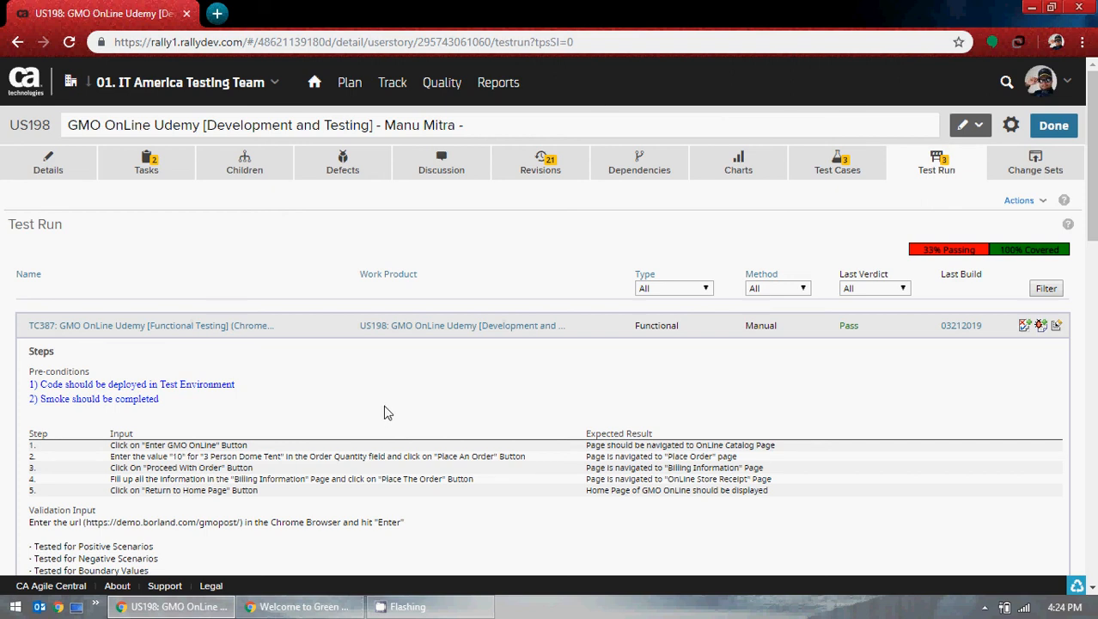
mouse_move(933, 251)
scroll(309, 403, "down", 12)
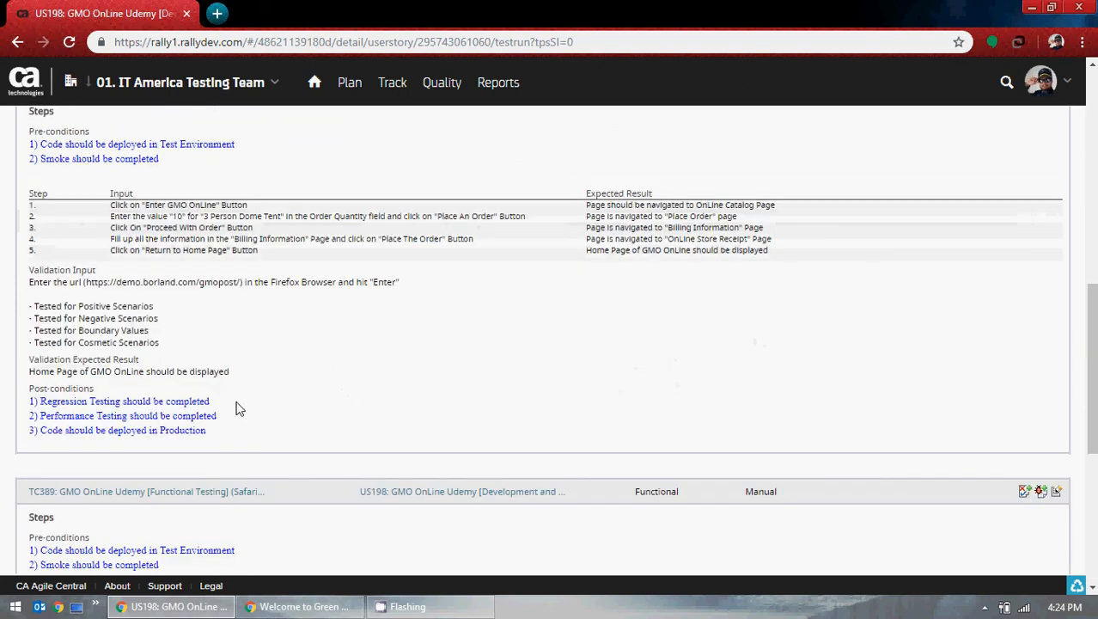
Check the defects recorded for user story US198 and leave the story for the user stories list.
scroll(497, 414, "up", 10)
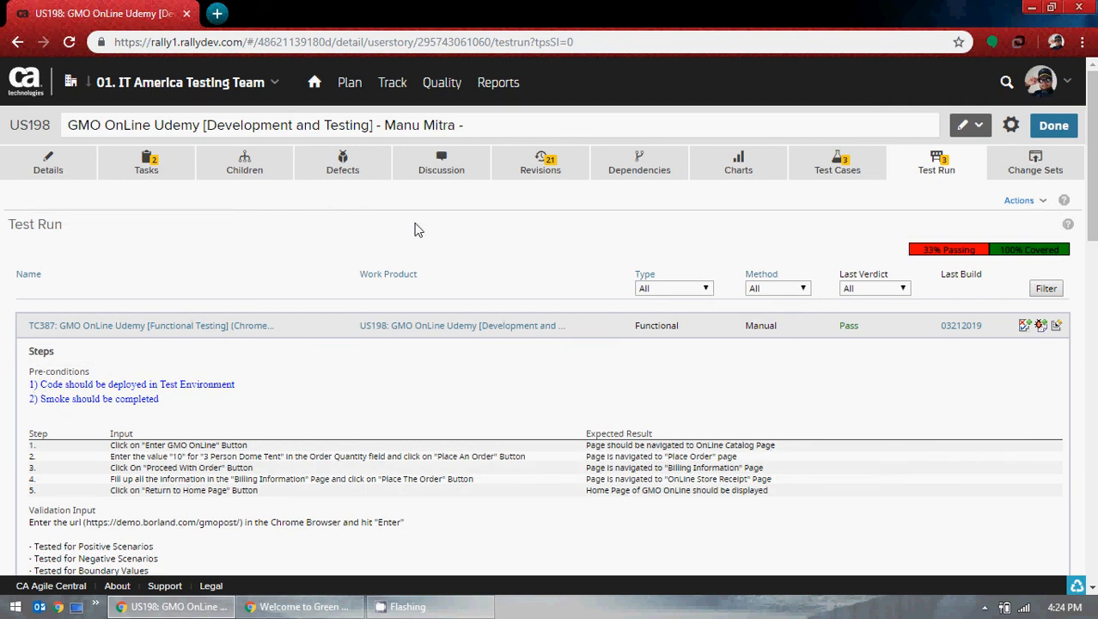
left_click(351, 170)
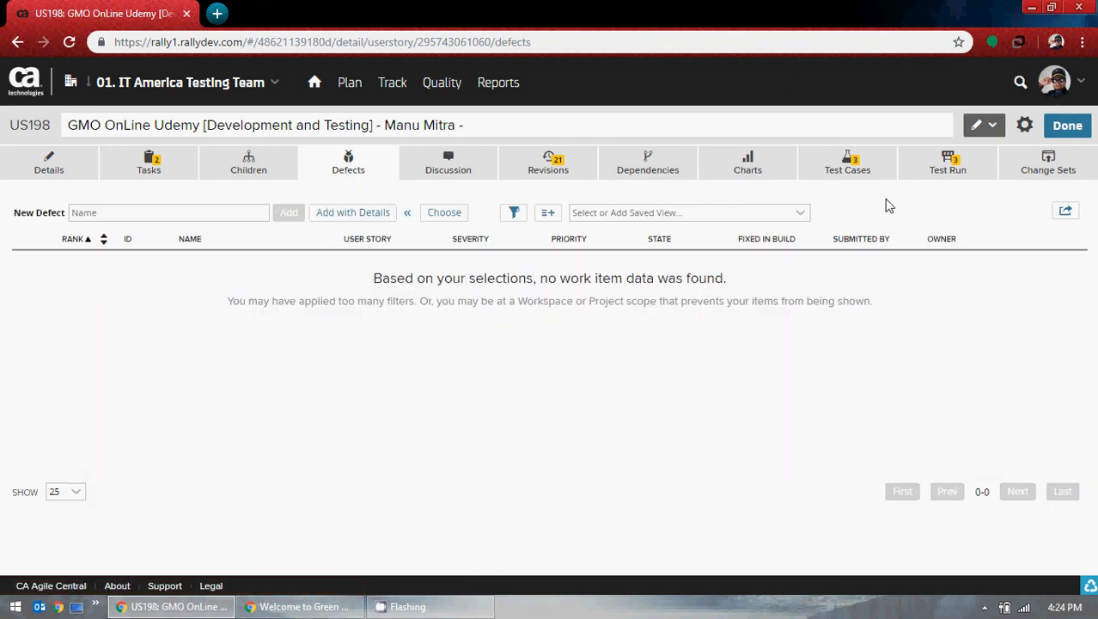
left_click(498, 86)
left_click(1068, 125)
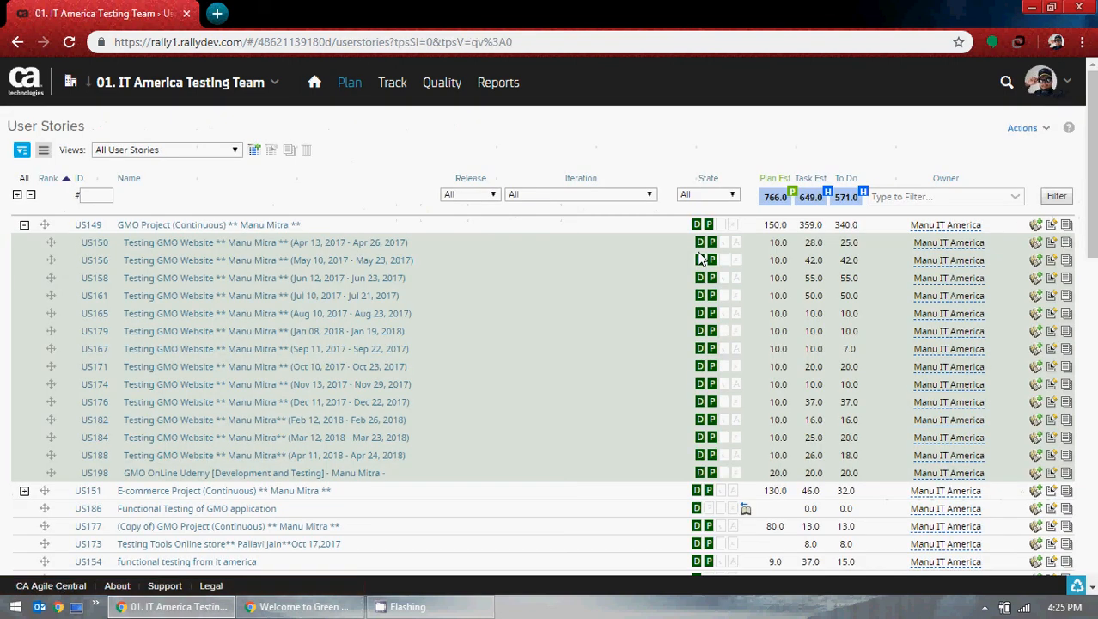
Reopen the test cases of US198, inspect the verdict options in a new TC388 result, and close the result forms for TC388 and TC387 unsaved.
left_click(357, 478)
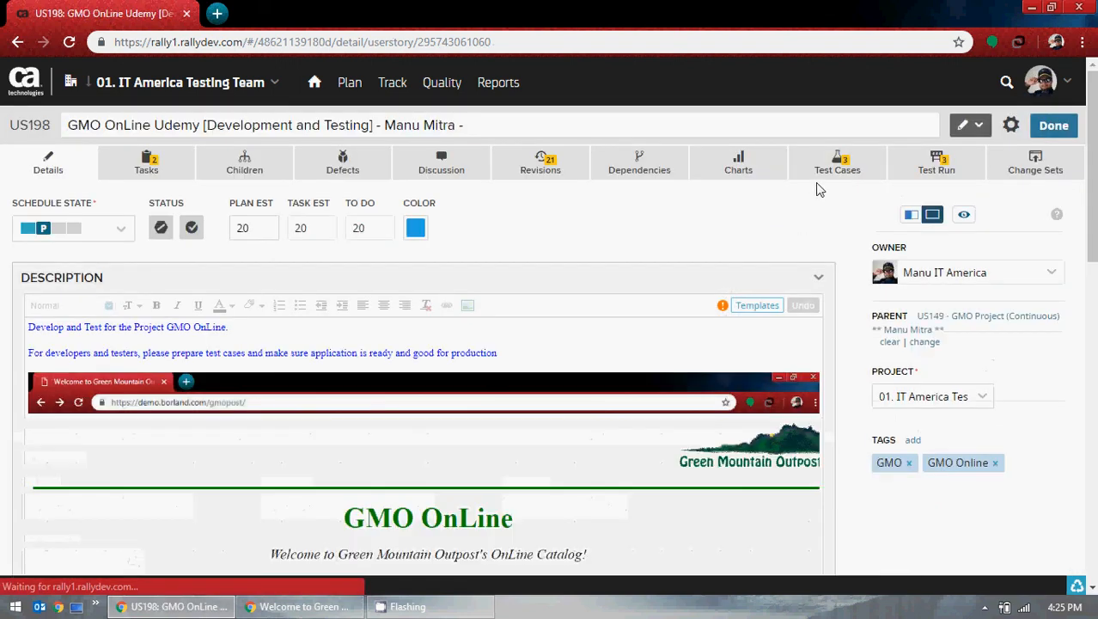
left_click(823, 177)
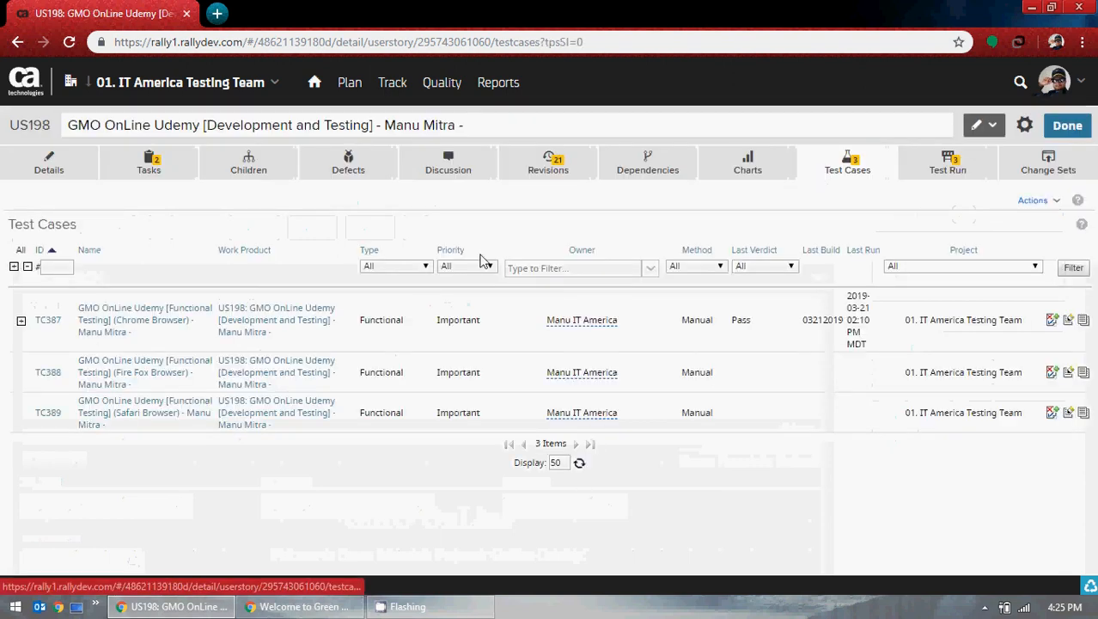
left_click(1049, 377)
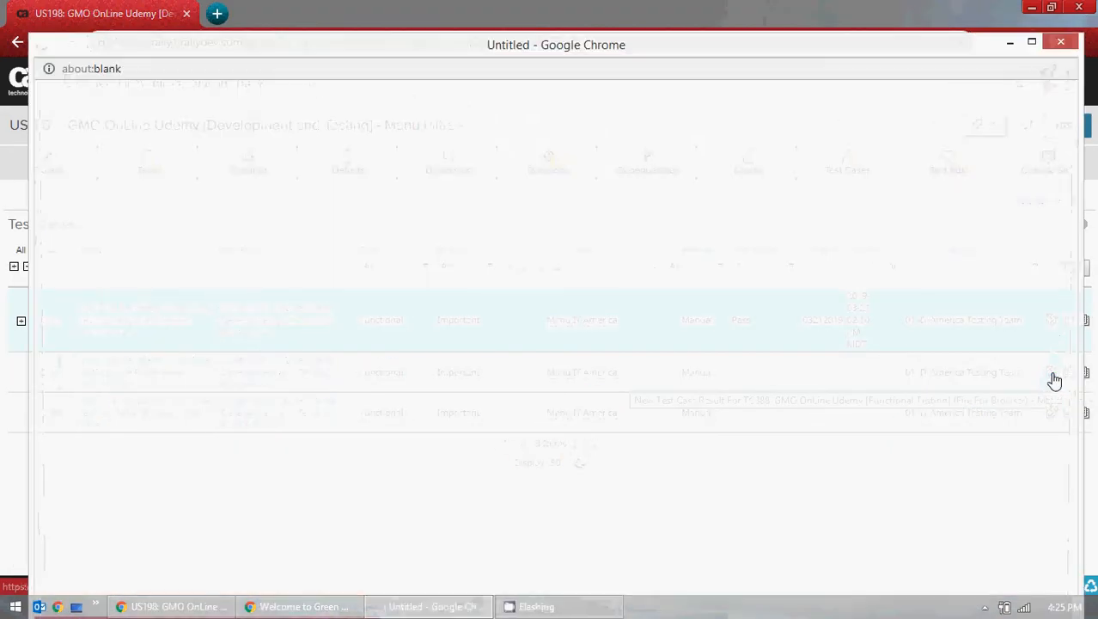
left_click(733, 141)
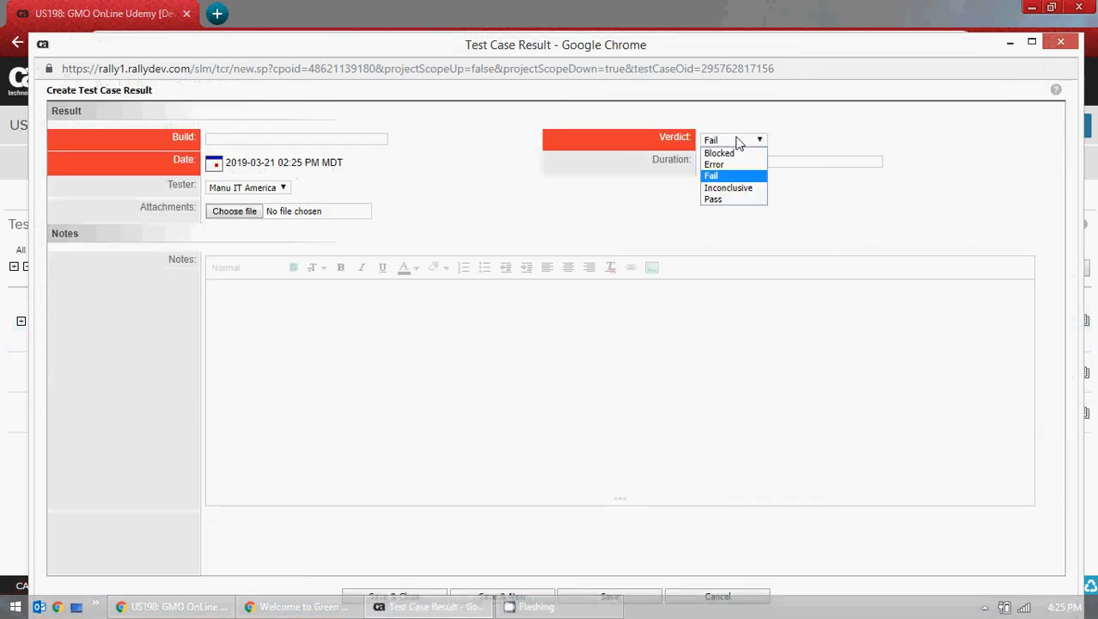
left_click(891, 234)
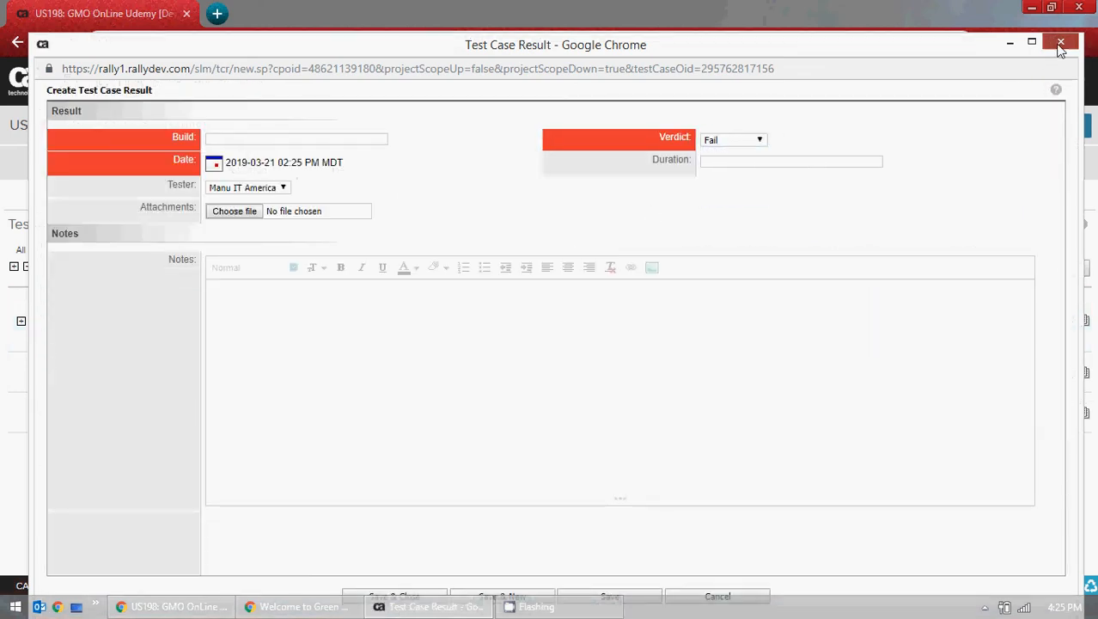
left_click(1061, 42)
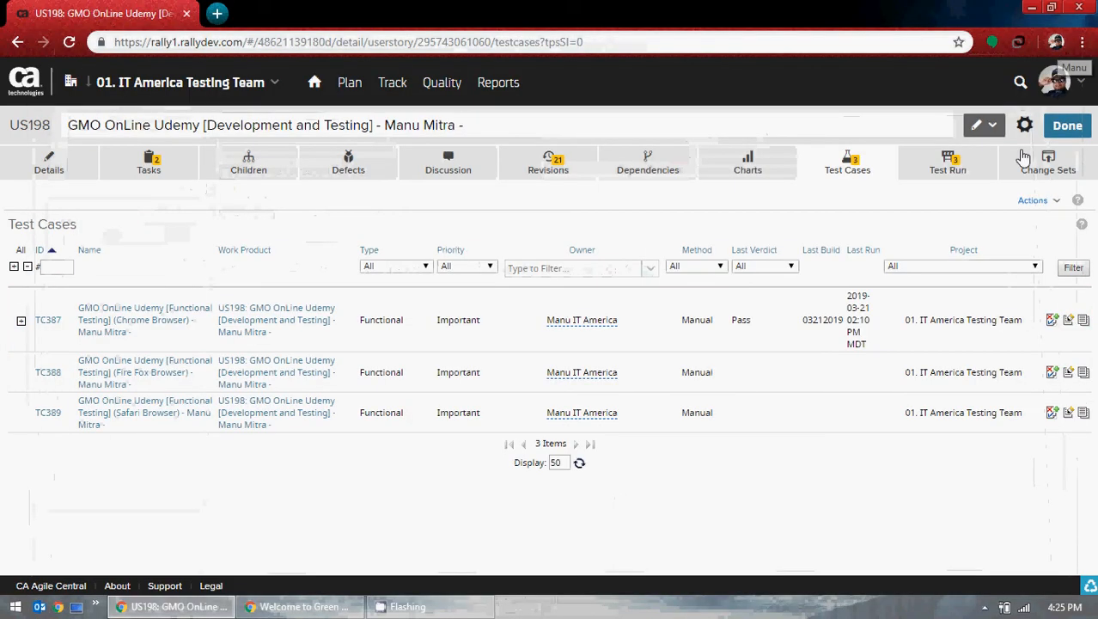
left_click(1050, 319)
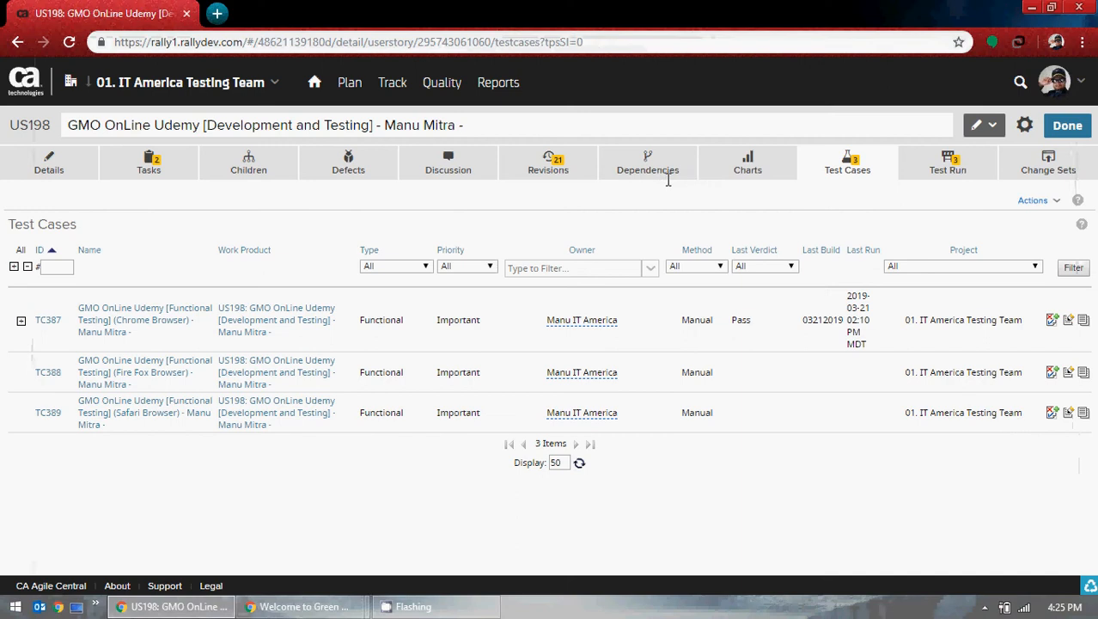
left_click(1061, 43)
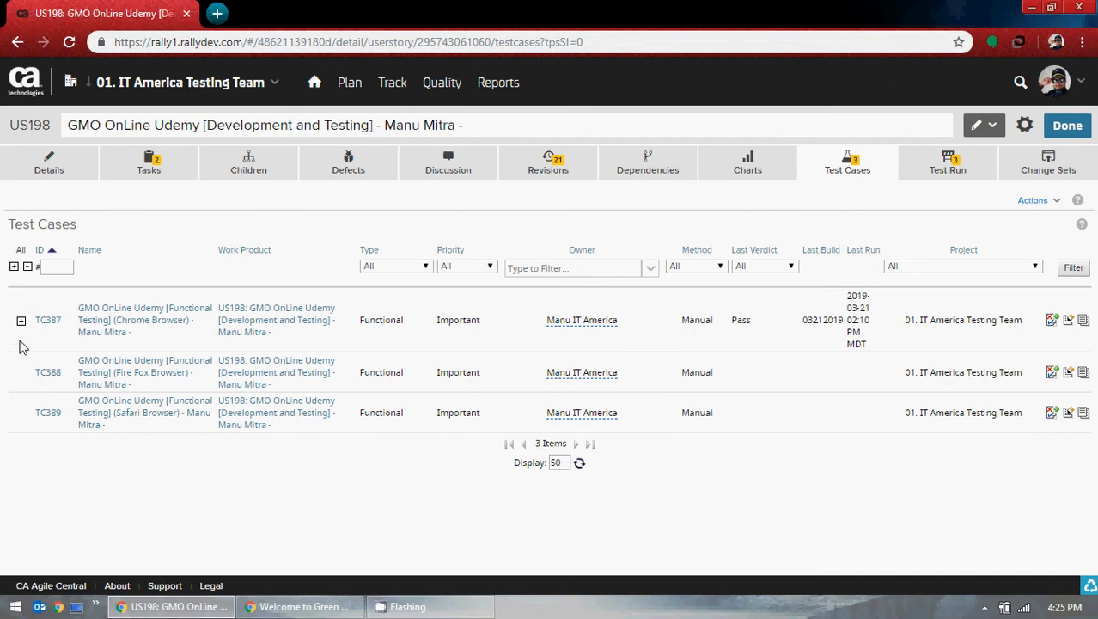
Expand TC387 and open its recorded result to view the attachment and notes.
left_click(21, 324)
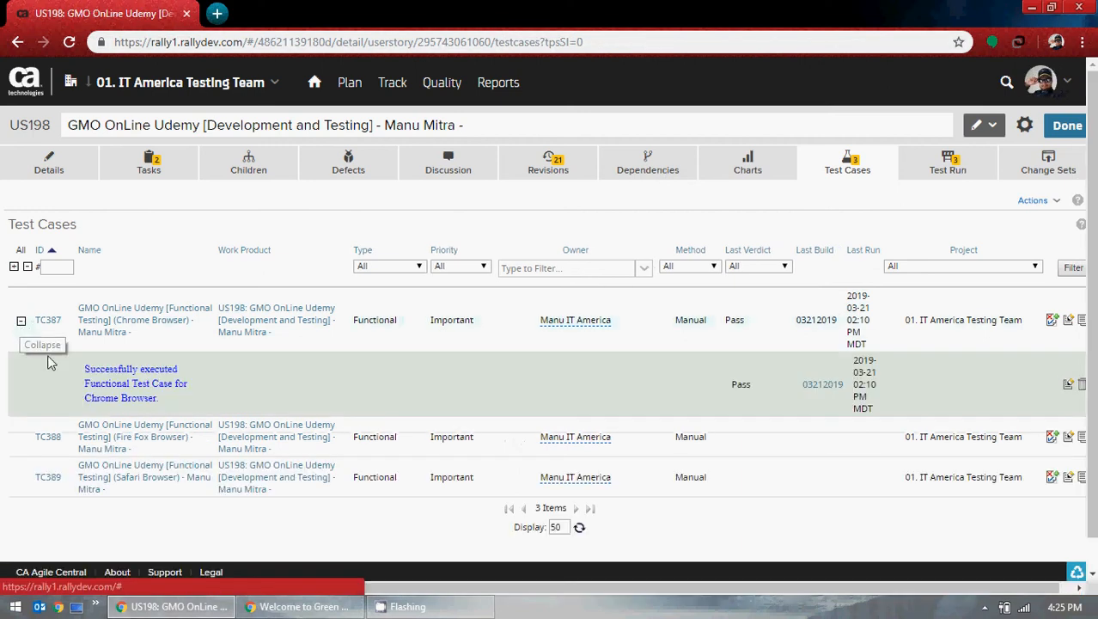
left_click(1069, 386)
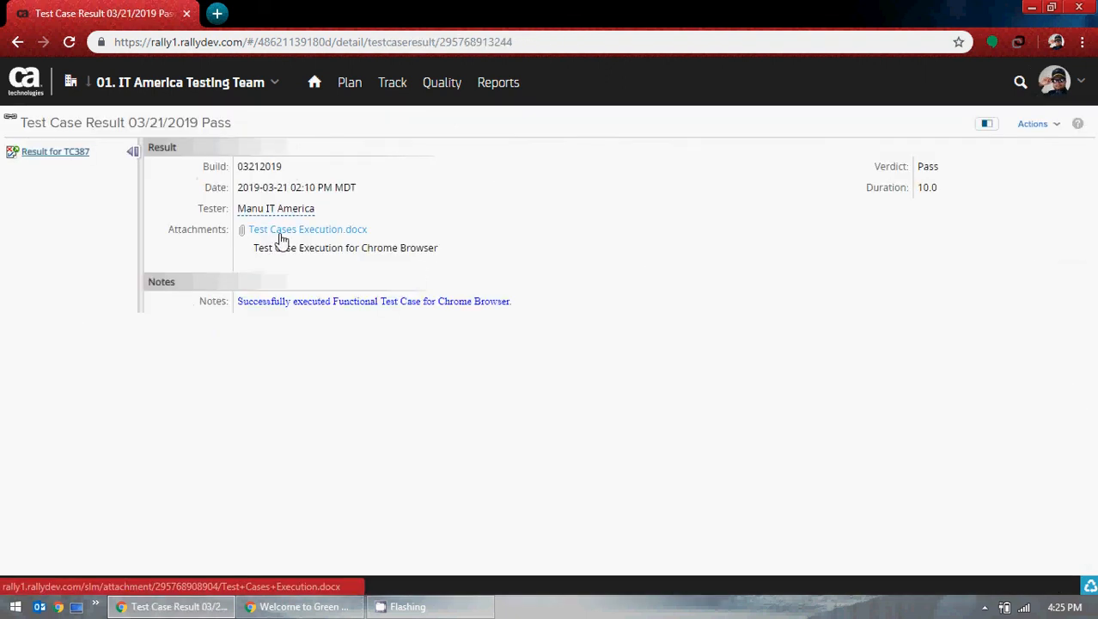
Open Test Cases Execution.docx from the Desktop in Word, review its execution screenshots from Step 1 onward, and close it.
left_click(1033, 7)
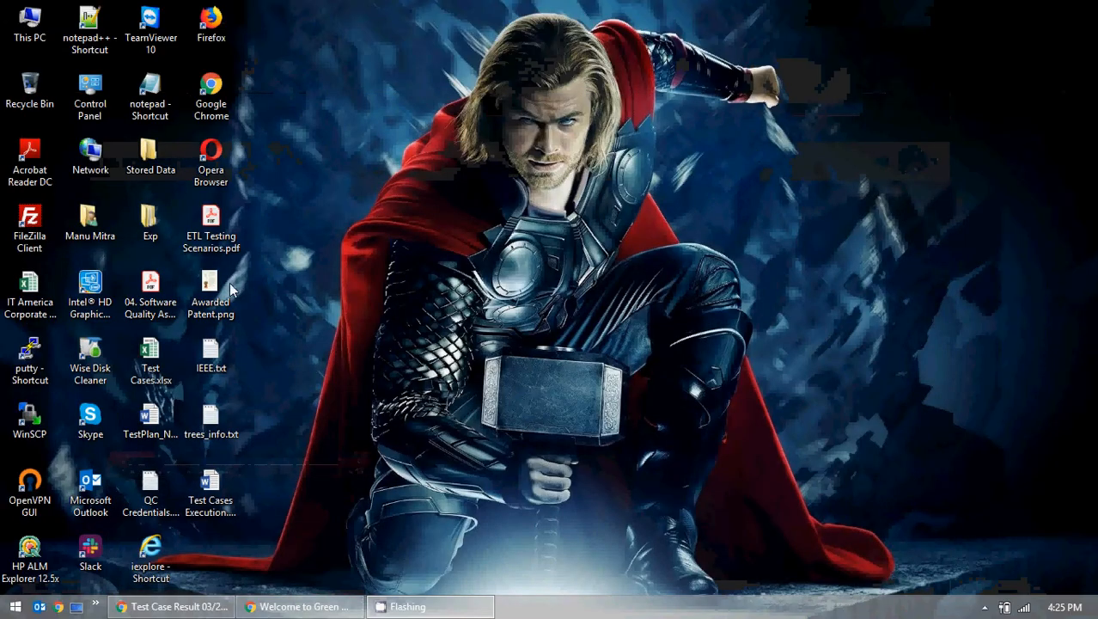
double_click(210, 489)
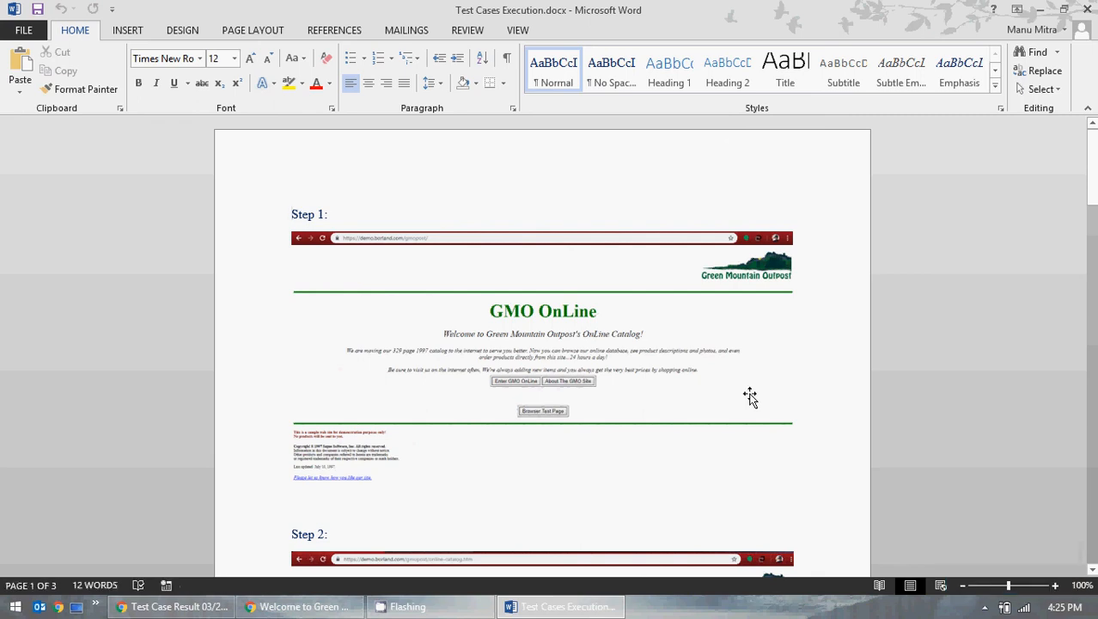
scroll(807, 390, "down", 15)
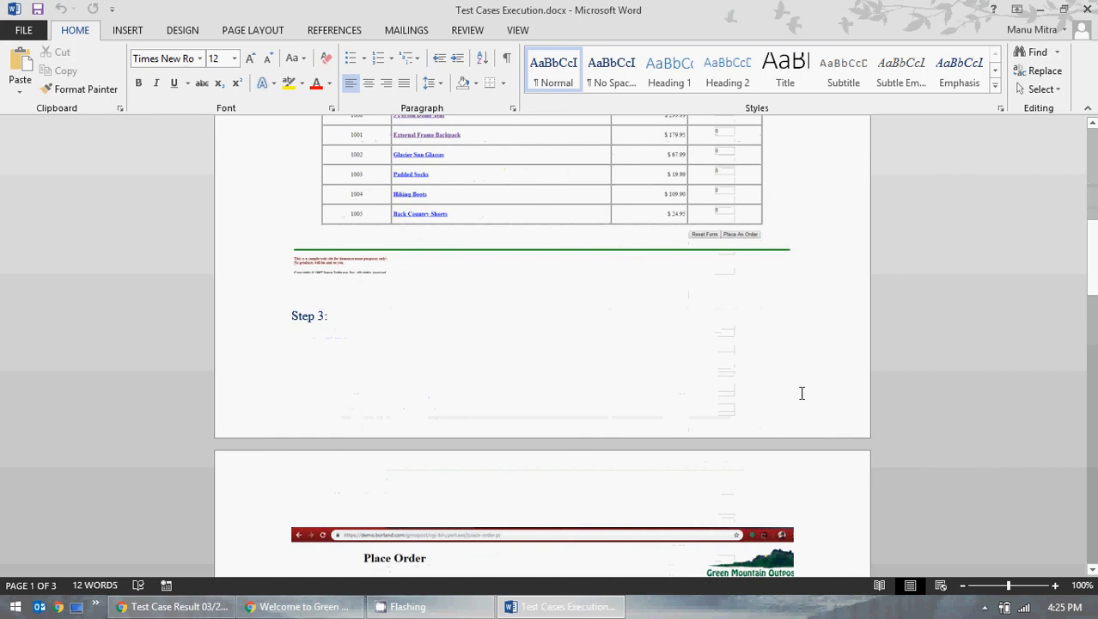
scroll(802, 393, "down", 10)
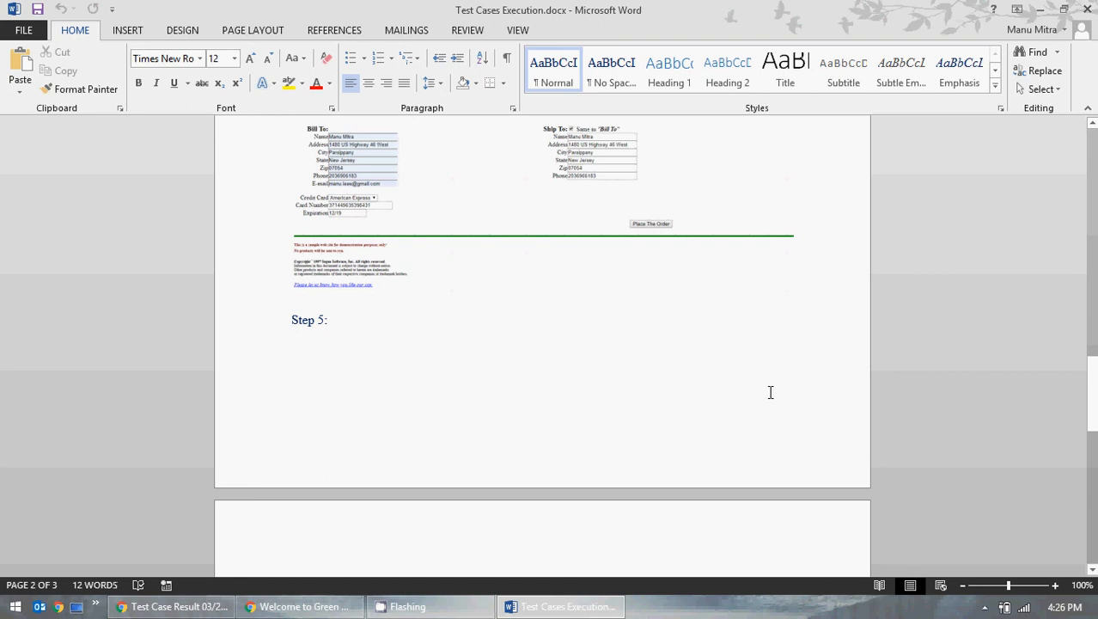
scroll(765, 397, "down", 10)
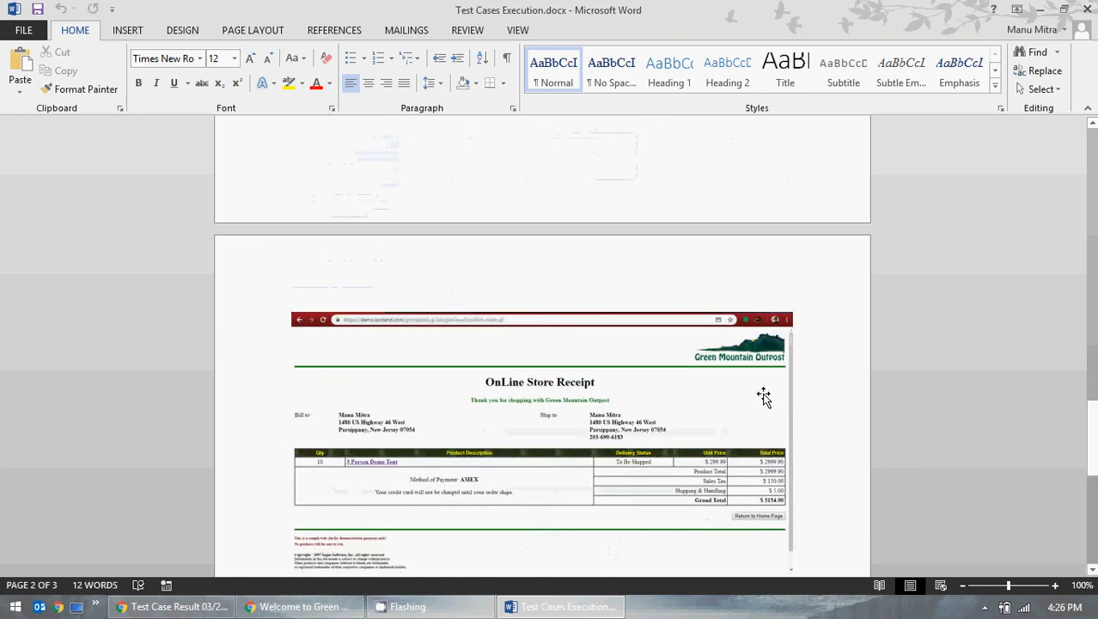
left_click(1088, 9)
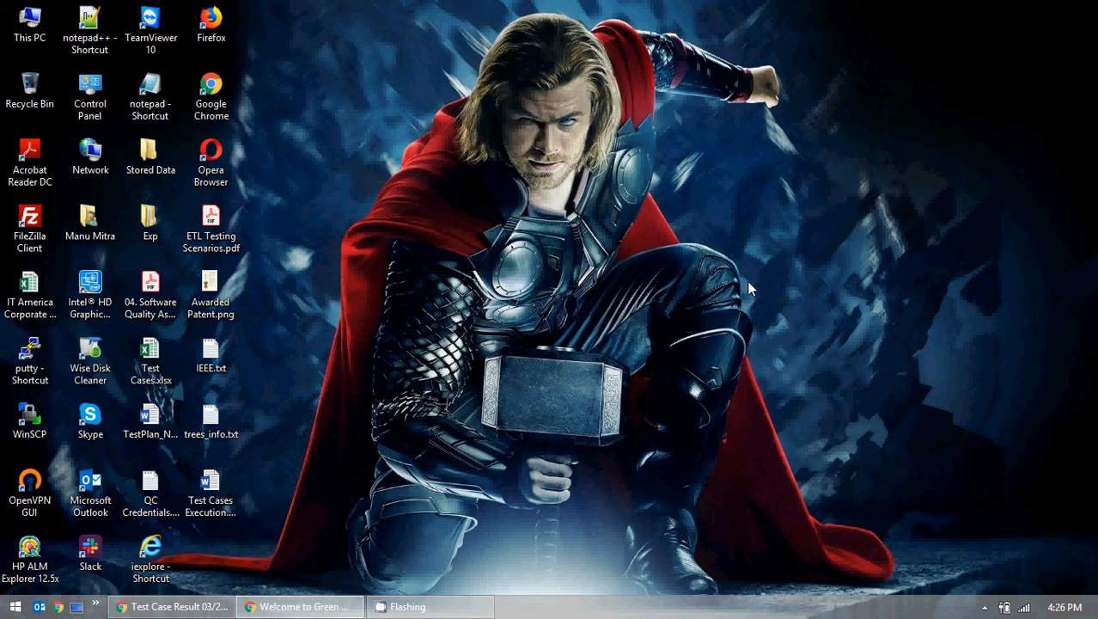
Switch to the GMO OnLine browser window and close its American Express test credit card search page.
left_click(273, 606)
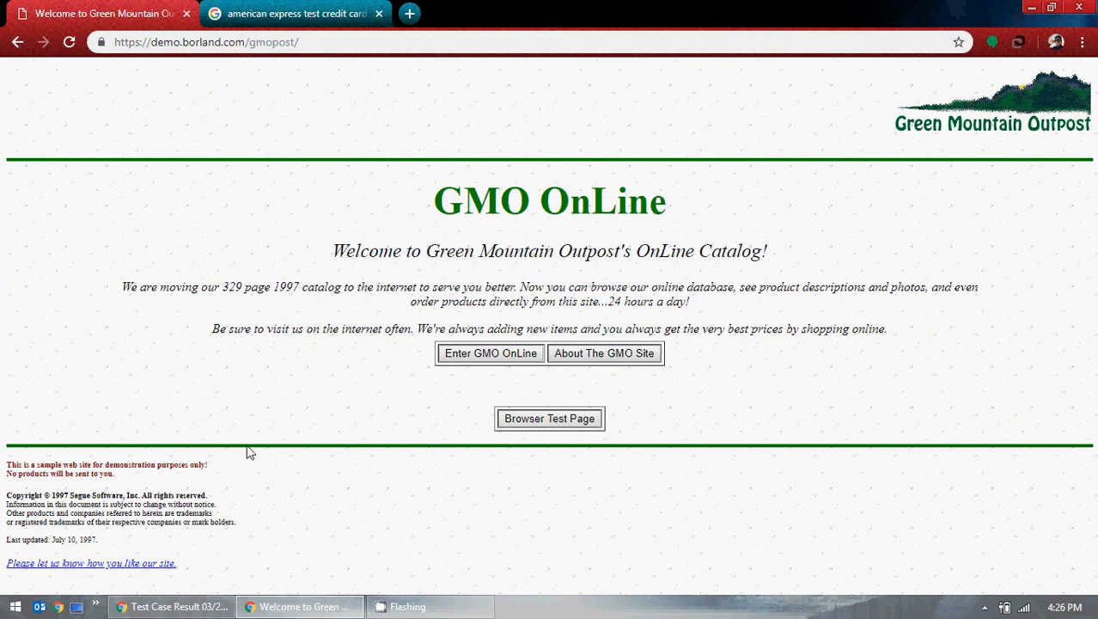
left_click(278, 14)
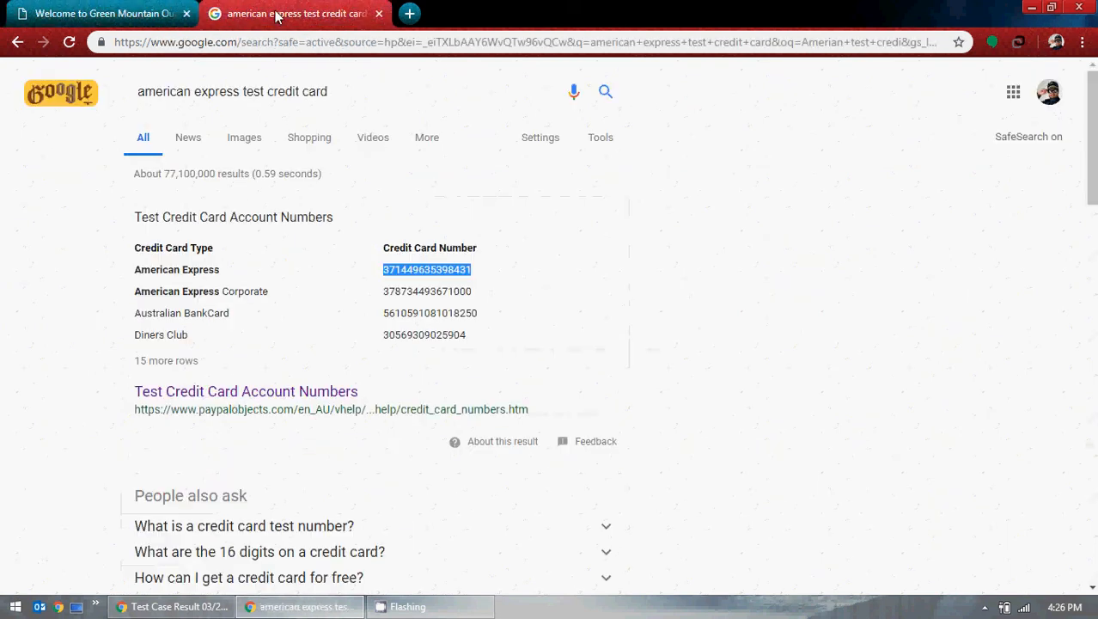
left_click(378, 14)
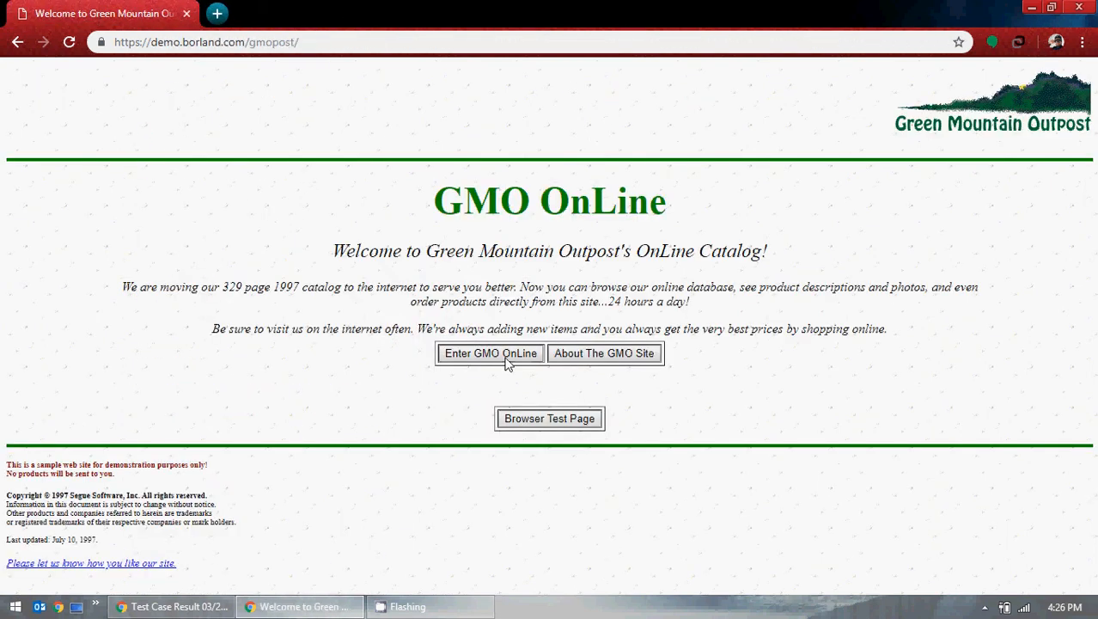
Switch back to the Rally window and display the team's user stories list.
left_click(172, 607)
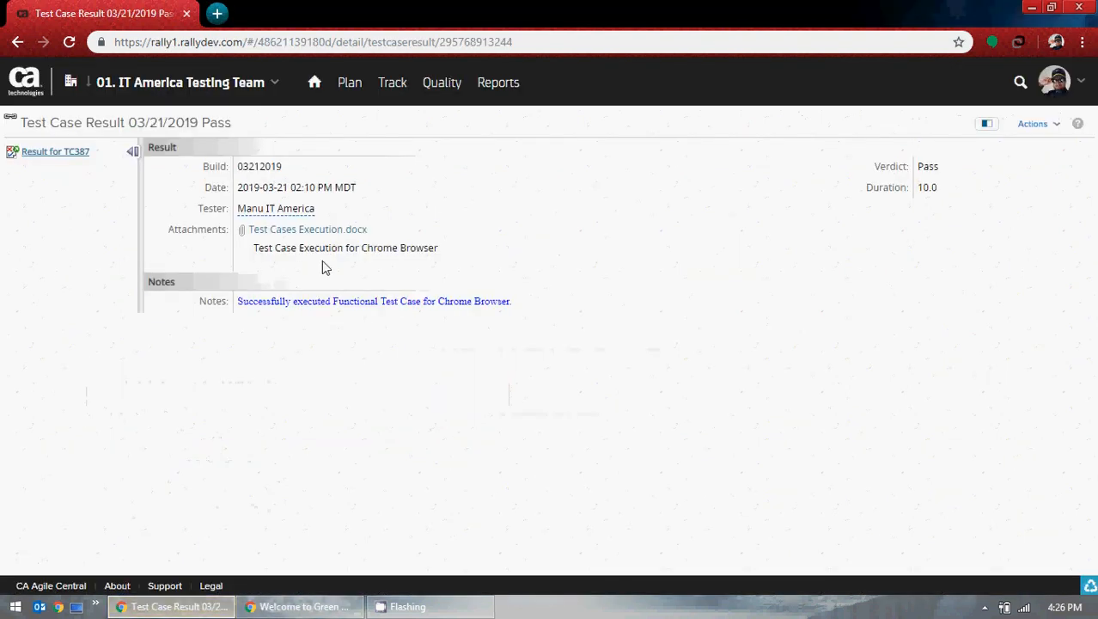
mouse_move(350, 86)
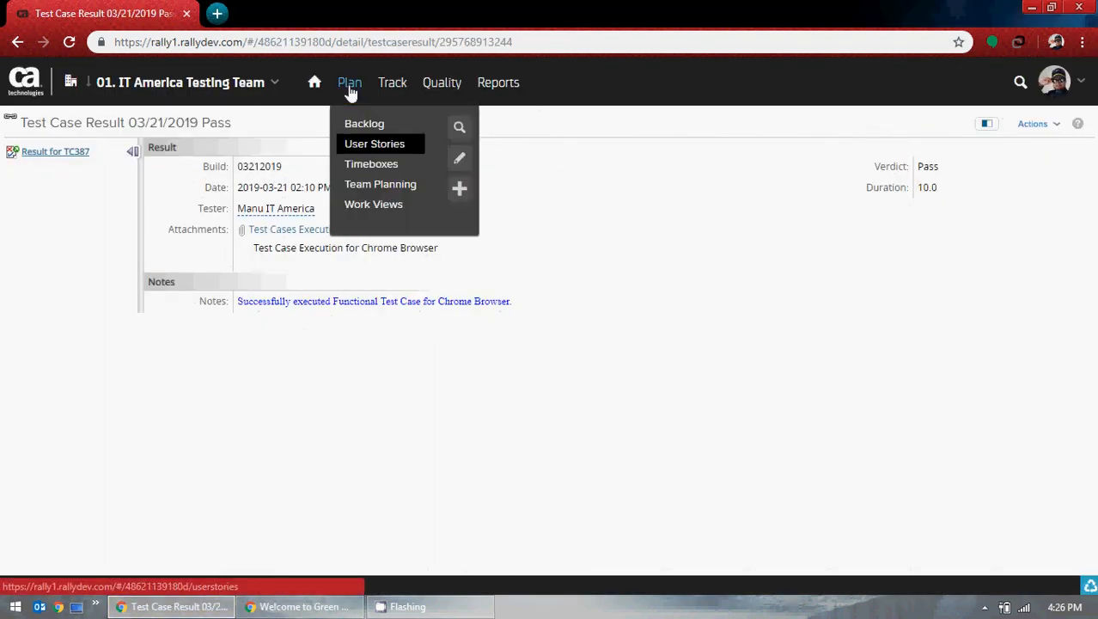
left_click(362, 146)
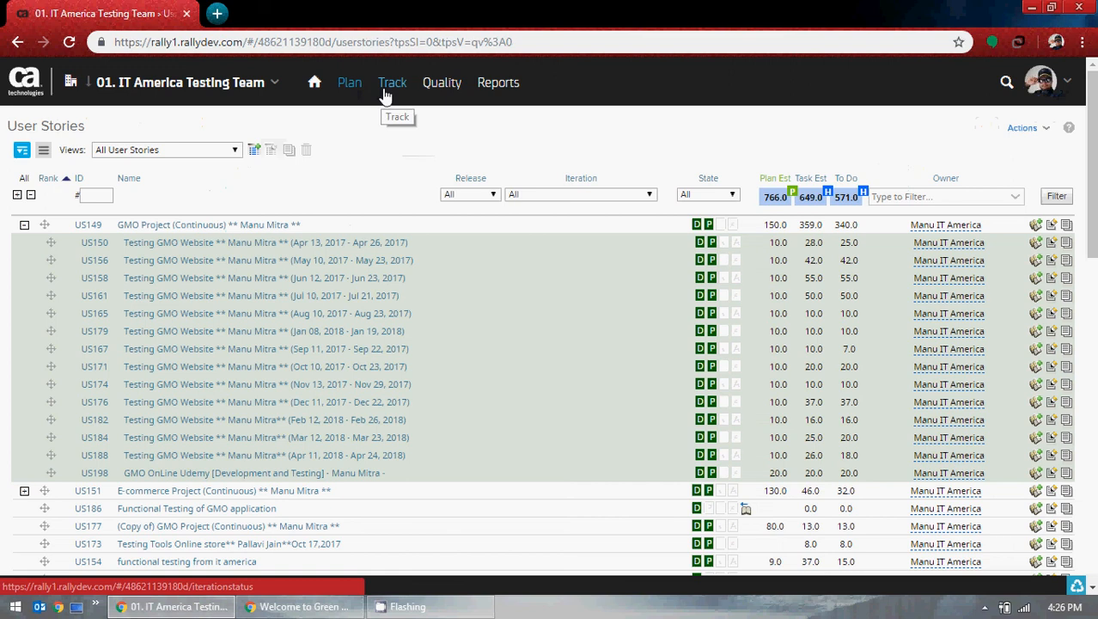
mouse_move(435, 89)
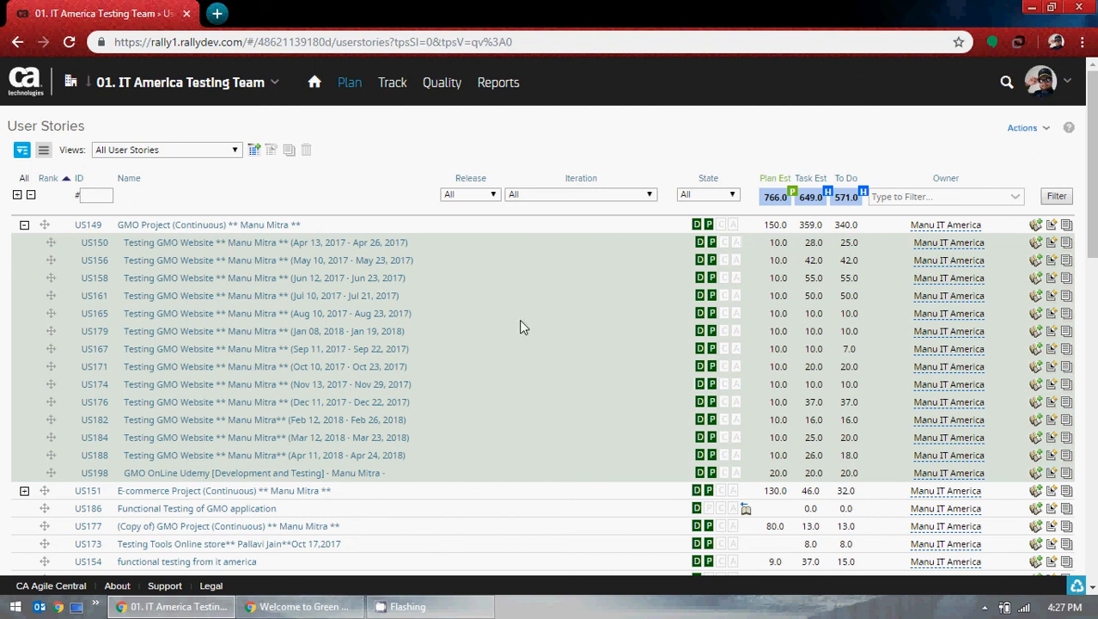
Minimize the Rally window and close the GMO OnLine browser window.
left_click(1036, 8)
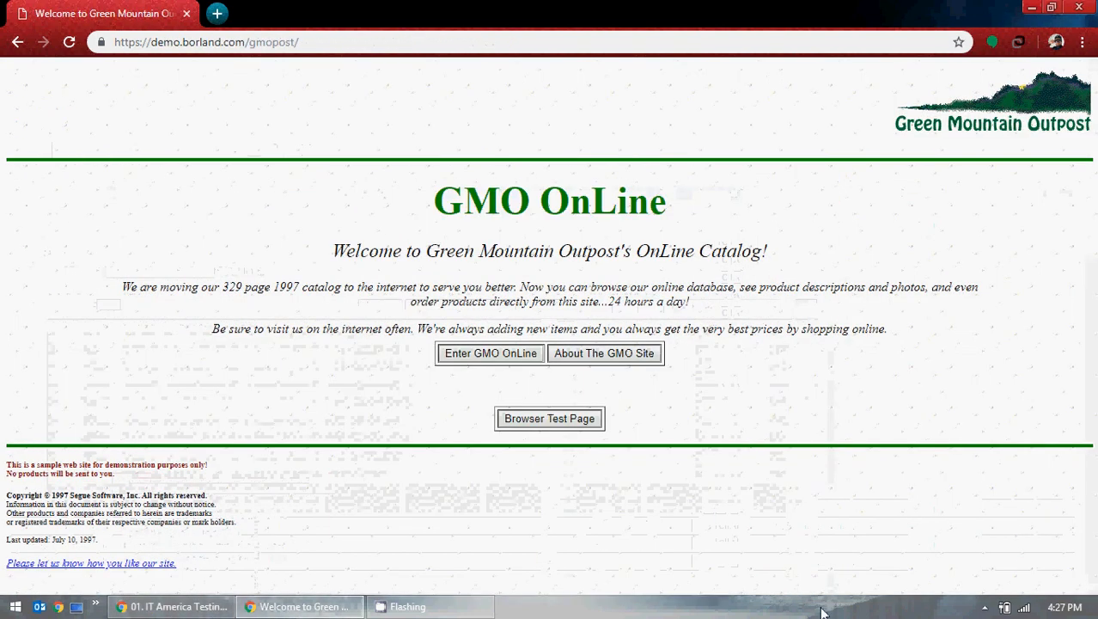
left_click(1075, 11)
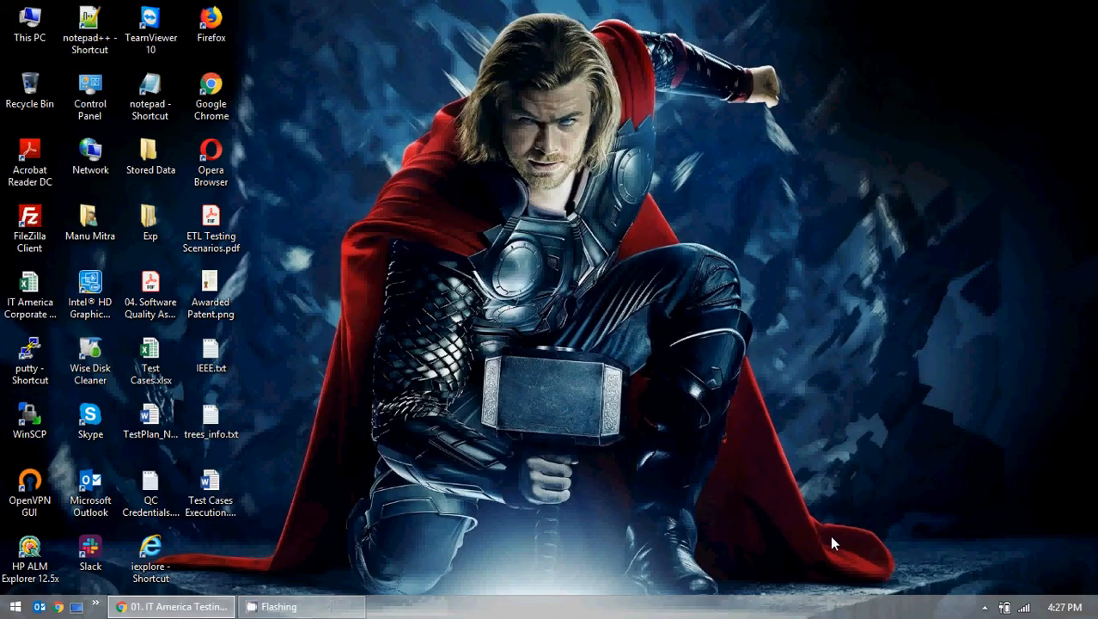
left_click(984, 608)
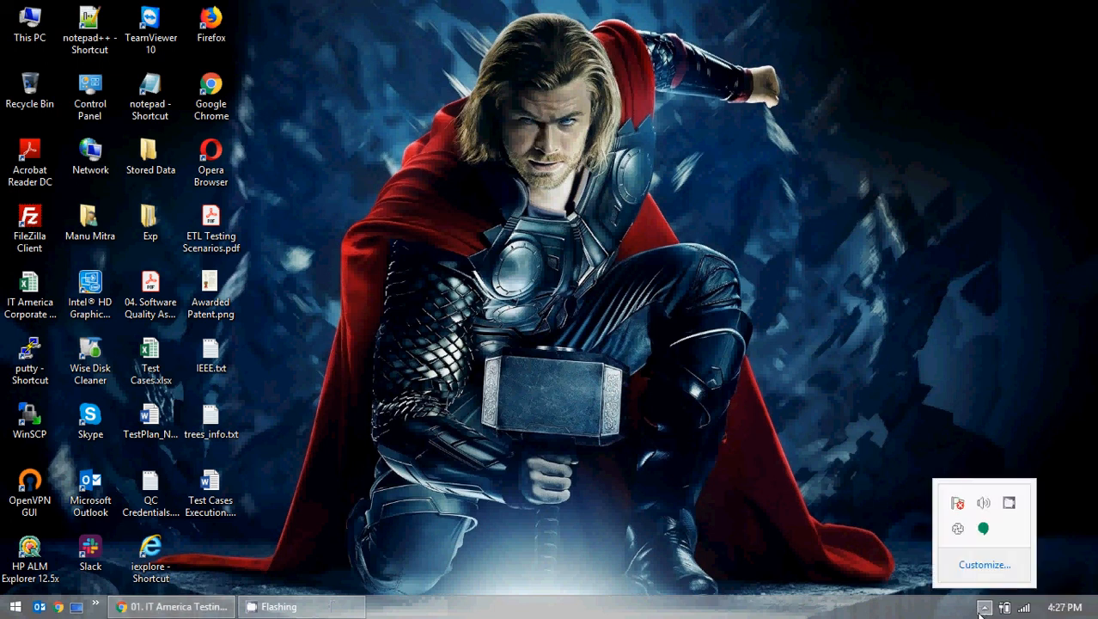